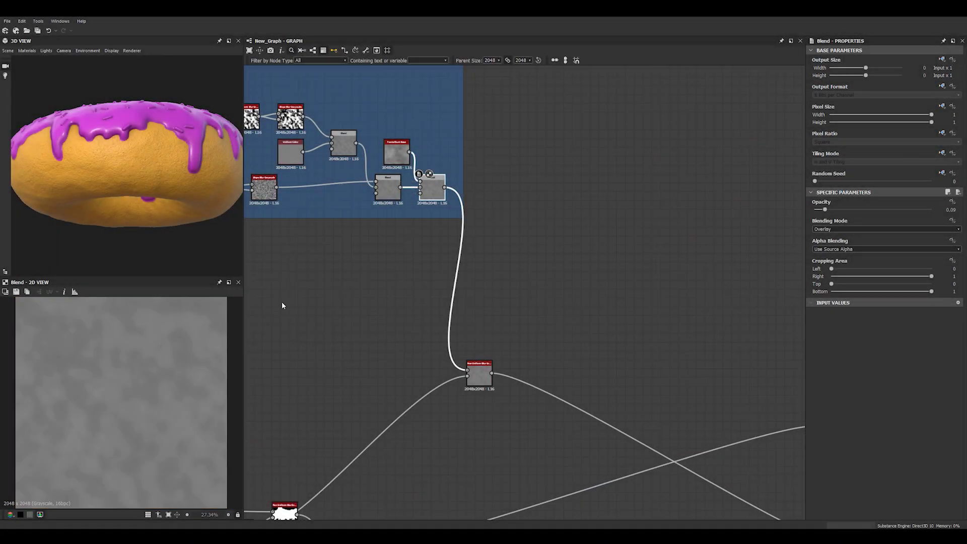
Add an Auto Levels node fed by the last Blend node of the blue frame and place it in empty graph space
{"action": "middle_click_drag", "start_coordinate": [549, 276], "coordinate": [488, 273]}
{"action": "left_click", "coordinate": [530, 282]}
{"action": "key", "text": "space"}
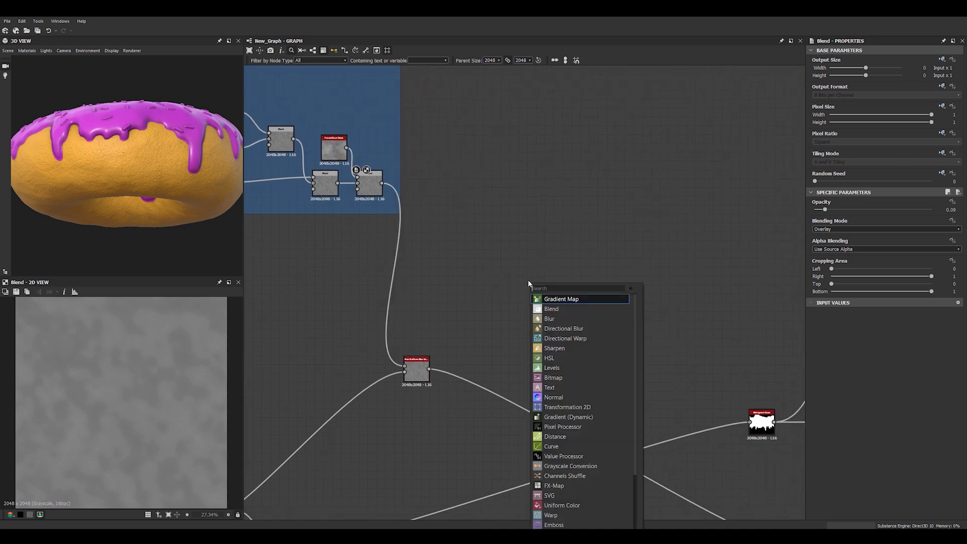
{"action": "type", "text": "aut"}
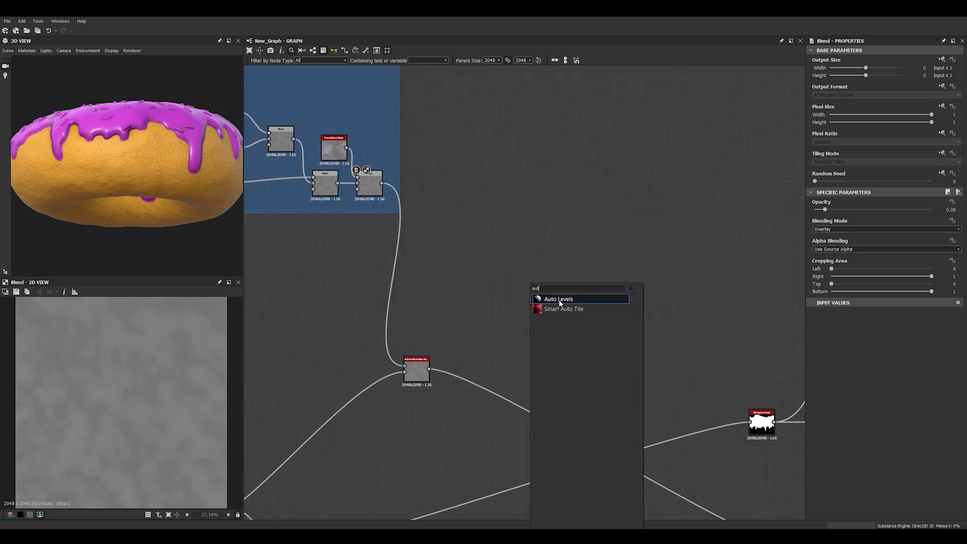
{"action": "left_click", "coordinate": [559, 302]}
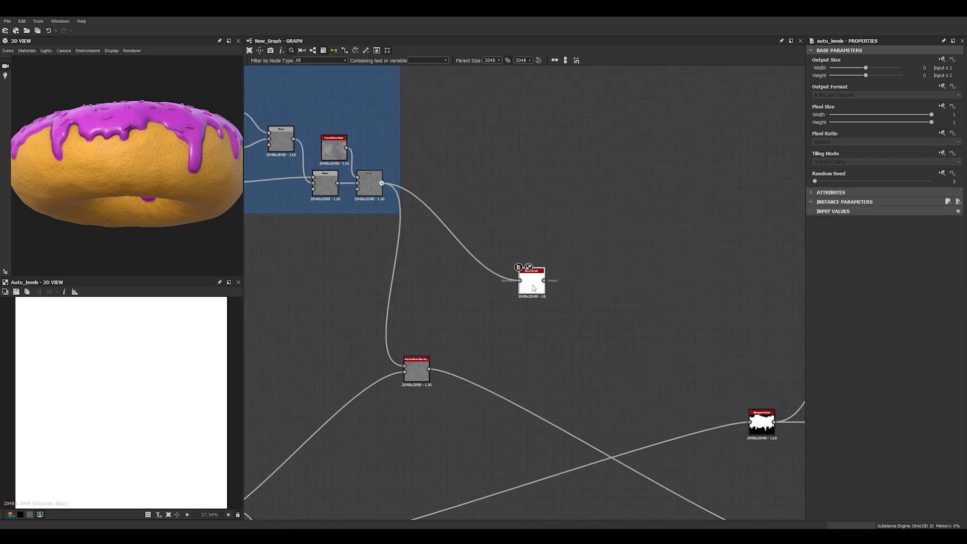
{"action": "left_click_drag", "start_coordinate": [534, 288], "coordinate": [516, 258]}
Try feeding the Auto Levels node from the preceding Blend node instead
{"action": "middle_click_drag", "start_coordinate": [330, 224], "coordinate": [466, 260]}
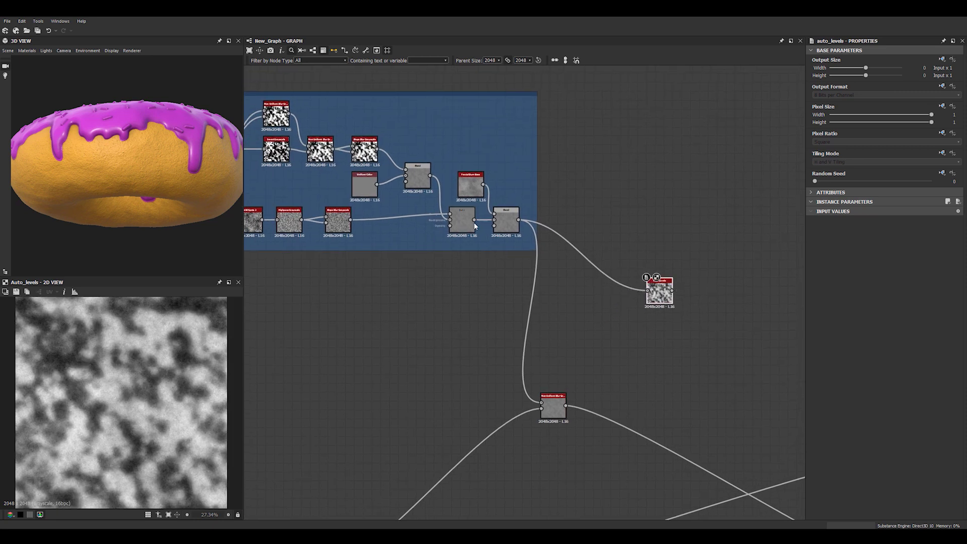
{"action": "left_click_drag", "start_coordinate": [474, 220], "coordinate": [648, 291]}
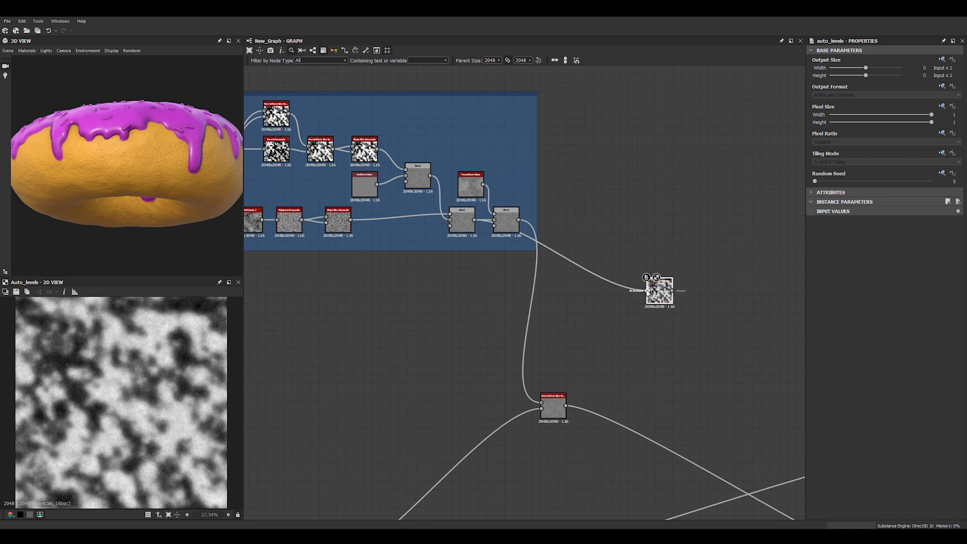
{"action": "left_click_drag", "start_coordinate": [513, 219], "coordinate": [516, 220]}
Move the Auto Levels node closer to the color nodes and add a Gradient Map node fed by its output
{"action": "middle_click_drag", "start_coordinate": [666, 288], "coordinate": [511, 237]}
{"action": "left_click_drag", "start_coordinate": [511, 236], "coordinate": [619, 250]}
{"action": "middle_click_drag", "start_coordinate": [592, 266], "coordinate": [462, 258]}
{"action": "key", "text": "space"}
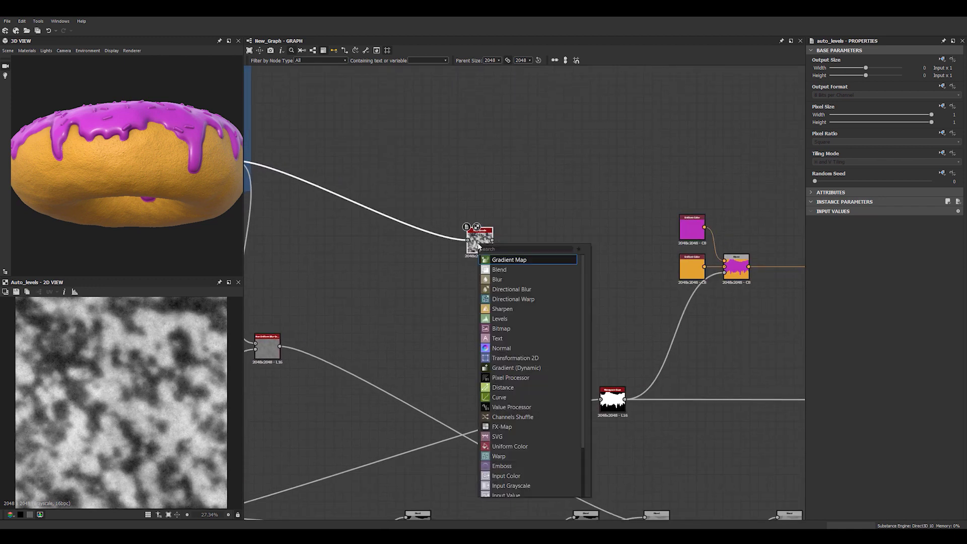
{"action": "type", "text": "gr"}
{"action": "left_click", "coordinate": [516, 260]}
{"action": "left_click_drag", "start_coordinate": [519, 242], "coordinate": [556, 245]}
Replace the orange Uniform Color with the Gradient Map as the color Blend's background, and align the Auto Levels and Gradient Map nodes with it
{"action": "middle_click_drag", "start_coordinate": [602, 261], "coordinate": [462, 238]}
{"action": "left_click_drag", "start_coordinate": [451, 216], "coordinate": [634, 249]}
{"action": "left_click", "coordinate": [600, 254]}
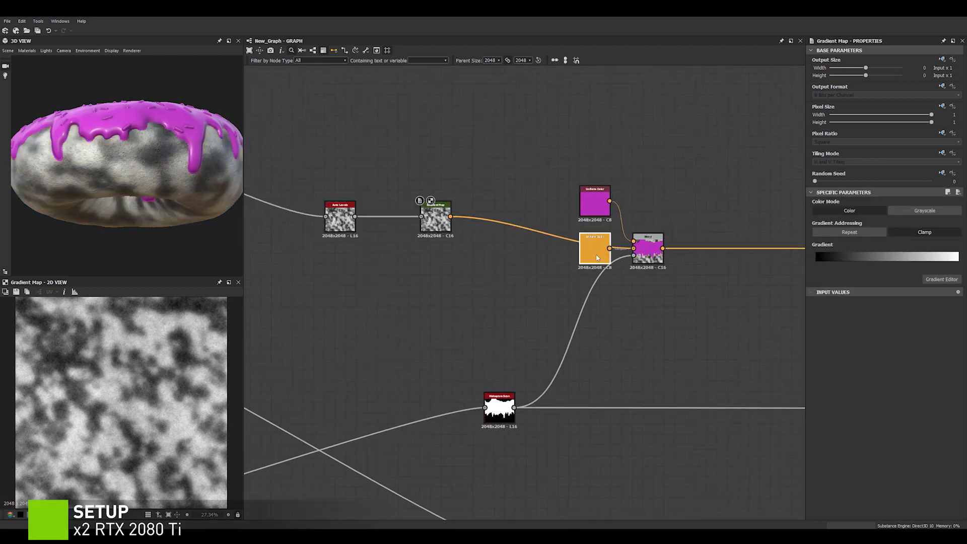
{"action": "key", "text": "Delete"}
{"action": "left_click_drag", "start_coordinate": [439, 223], "coordinate": [439, 254]}
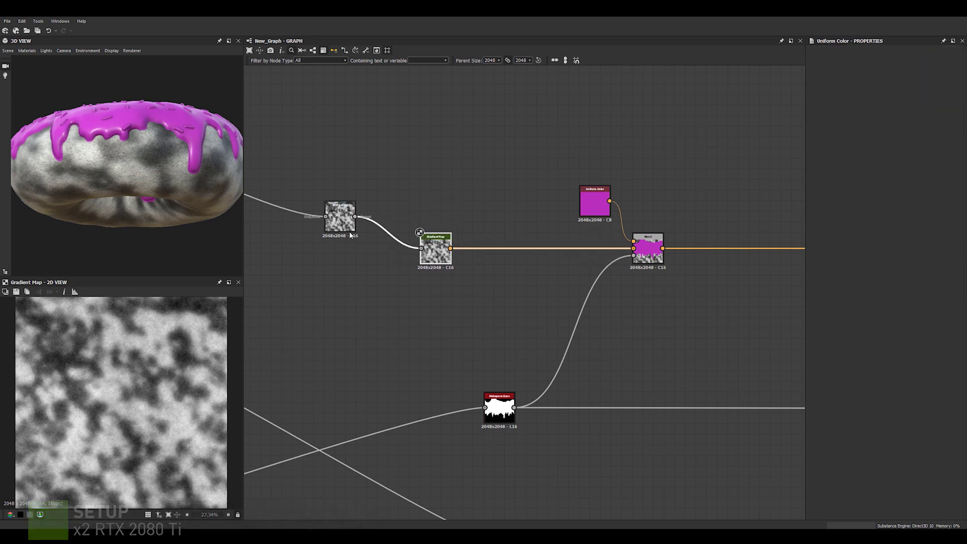
{"action": "left_click_drag", "start_coordinate": [348, 221], "coordinate": [401, 252]}
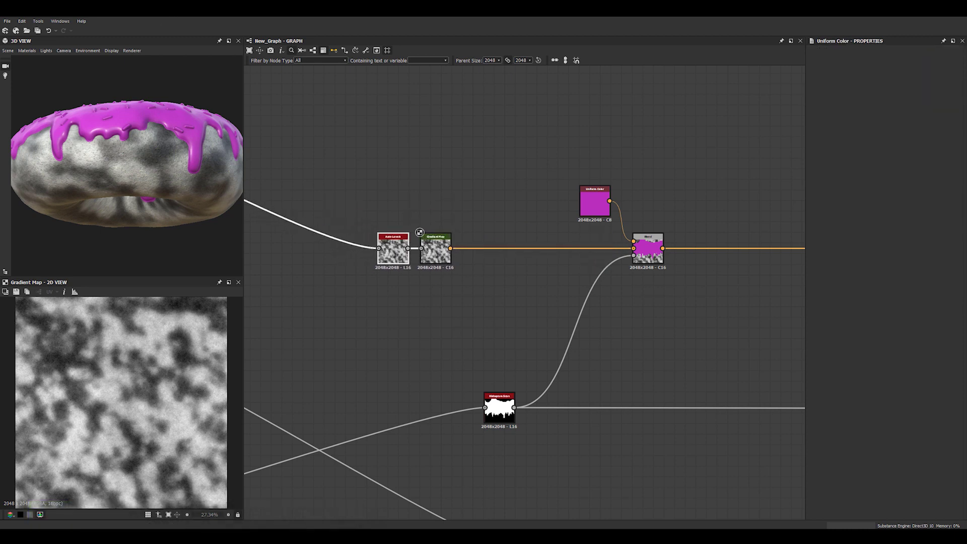
Set the browser with the baked doughnut photo beside the graph application, narrowing the browser to about a quarter of the screen
{"action": "left_click_drag", "start_coordinate": [369, 16], "coordinate": [560, 97]}
{"action": "left_click_drag", "start_coordinate": [310, 20], "coordinate": [0, 90]}
{"action": "left_click", "coordinate": [720, 164]}
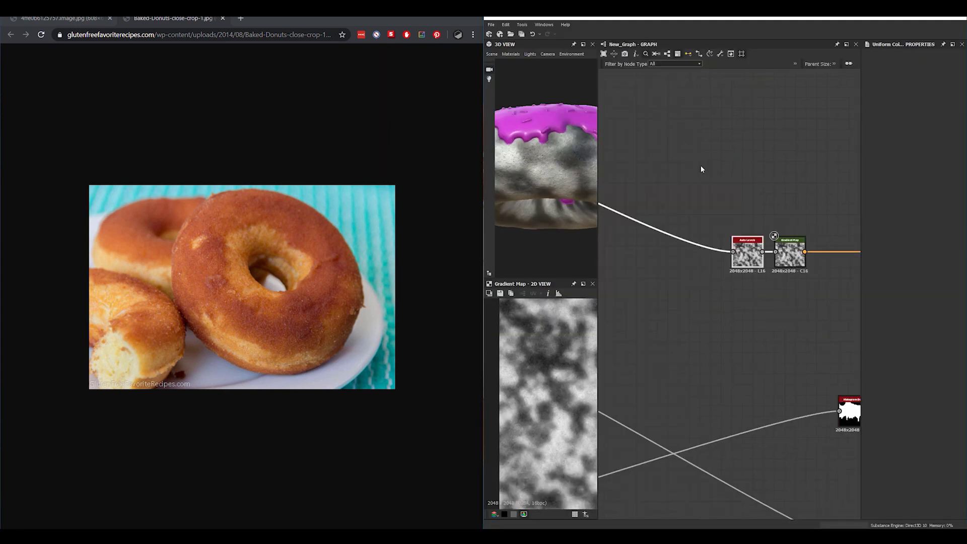
{"action": "scroll", "coordinate": [706, 211], "scroll_direction": "down", "scroll_amount": 2}
{"action": "middle_click_drag", "start_coordinate": [710, 227], "coordinate": [780, 249]}
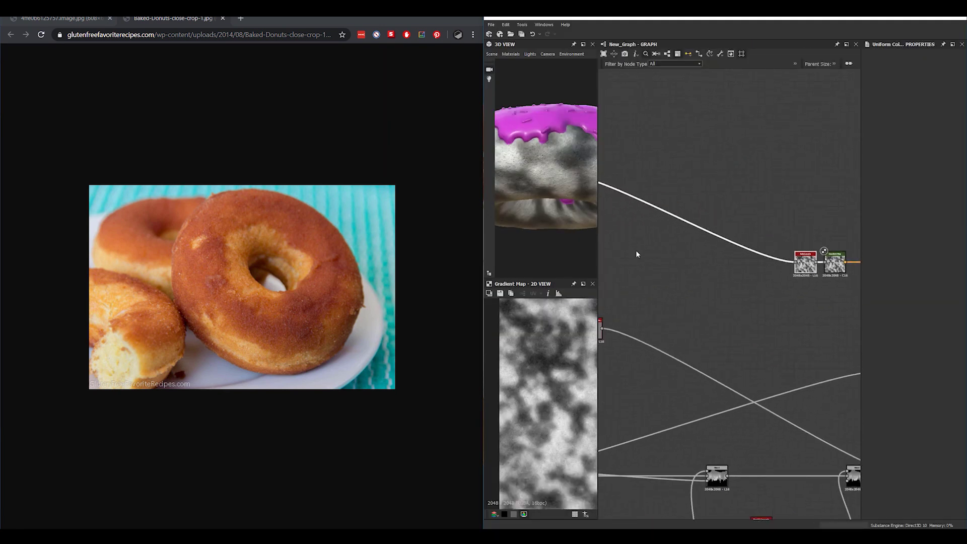
{"action": "left_click_drag", "start_coordinate": [486, 202], "coordinate": [232, 205]}
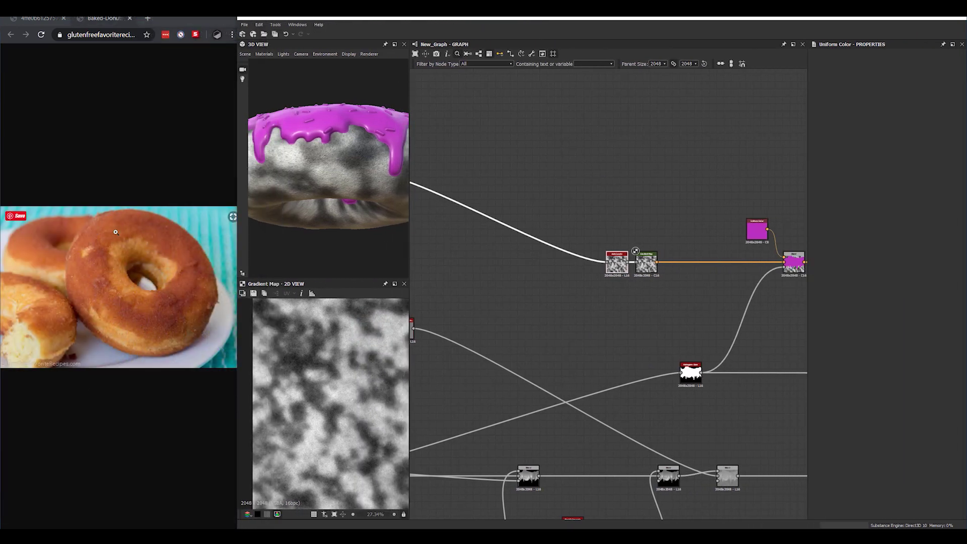
Widen the 3D view and orbit the doughnut to show its iced top
{"action": "scroll", "coordinate": [514, 260], "scroll_direction": "down", "scroll_amount": 2}
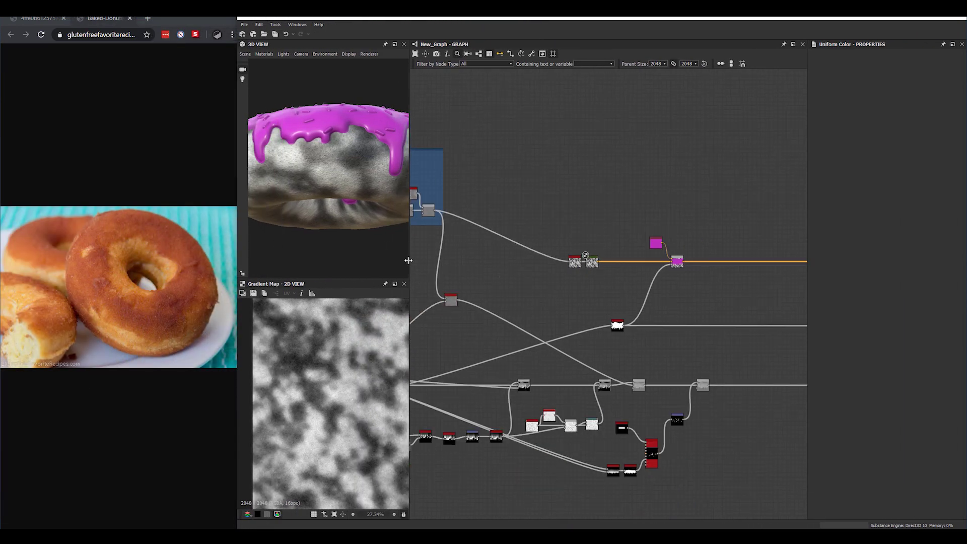
{"action": "left_click_drag", "start_coordinate": [409, 260], "coordinate": [468, 260]}
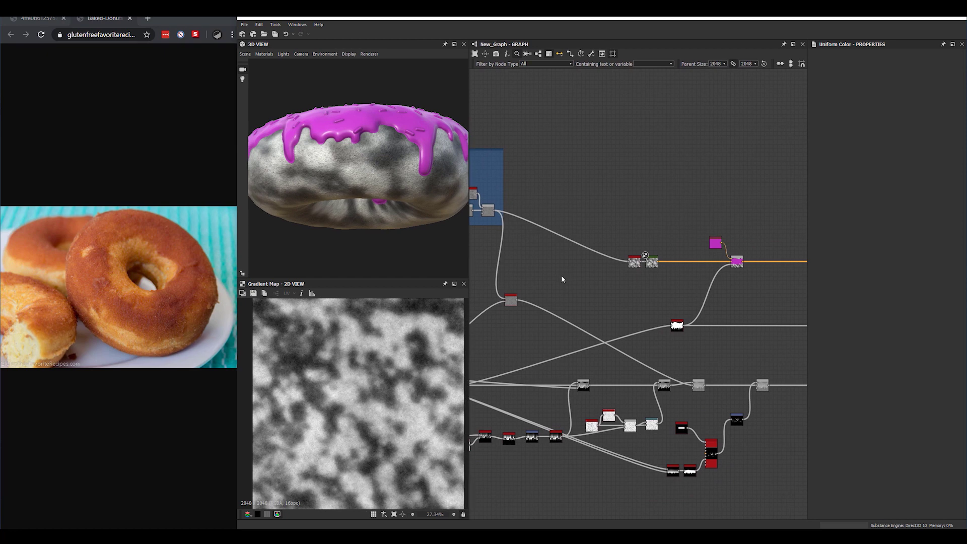
{"action": "scroll", "coordinate": [658, 263], "scroll_direction": "down", "scroll_amount": 2}
{"action": "middle_click_drag", "start_coordinate": [659, 264], "coordinate": [650, 257]}
{"action": "left_click_drag", "start_coordinate": [428, 220], "coordinate": [396, 222]}
Open the Gradient Map's gradient editor and pick a gradient across the browned doughnut in the reference photo
{"action": "scroll", "coordinate": [623, 248], "scroll_direction": "up", "scroll_amount": 4}
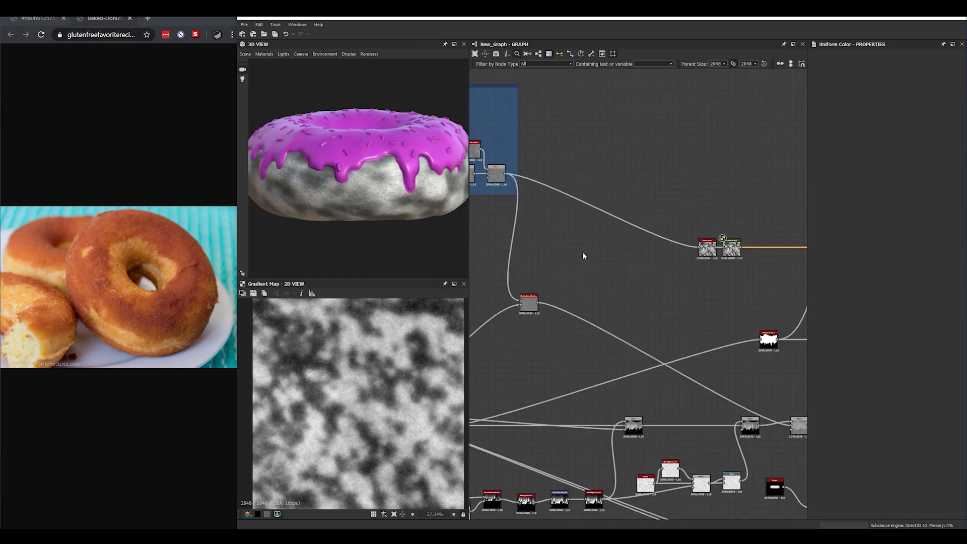
{"action": "middle_click_drag", "start_coordinate": [735, 272], "coordinate": [578, 249]}
{"action": "scroll", "coordinate": [663, 306], "scroll_direction": "up", "scroll_amount": 3}
{"action": "left_click", "coordinate": [641, 227]}
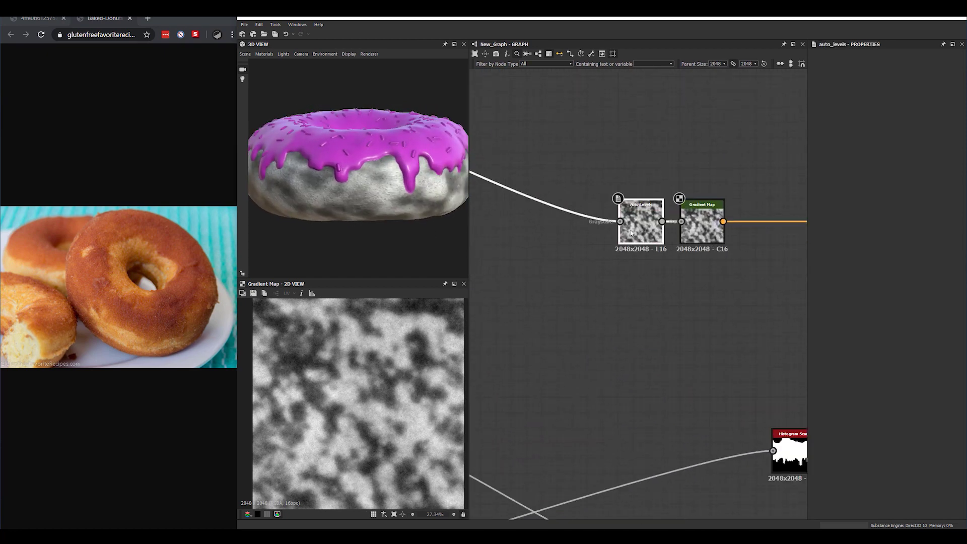
{"action": "left_click", "coordinate": [704, 233]}
{"action": "left_click", "coordinate": [940, 283]}
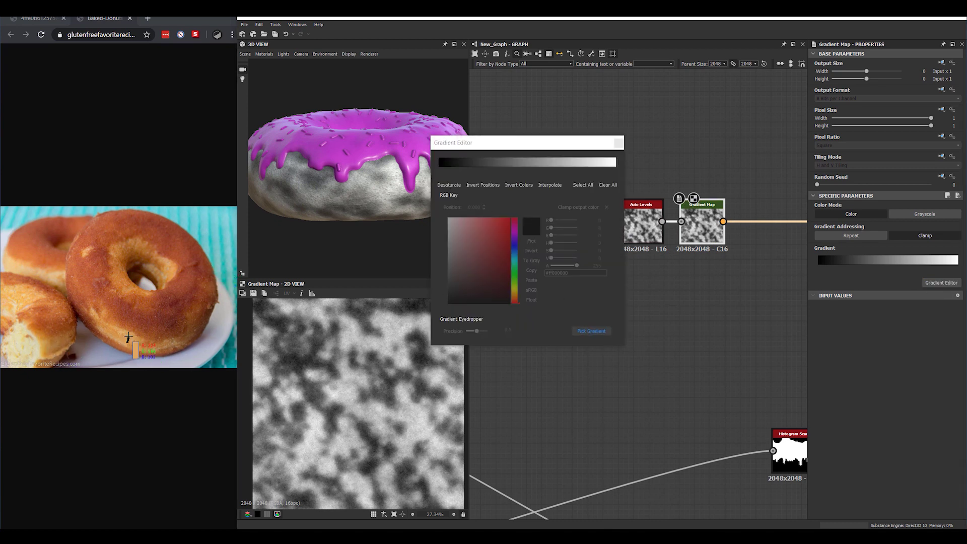
{"action": "left_click_drag", "start_coordinate": [129, 328], "coordinate": [130, 330]}
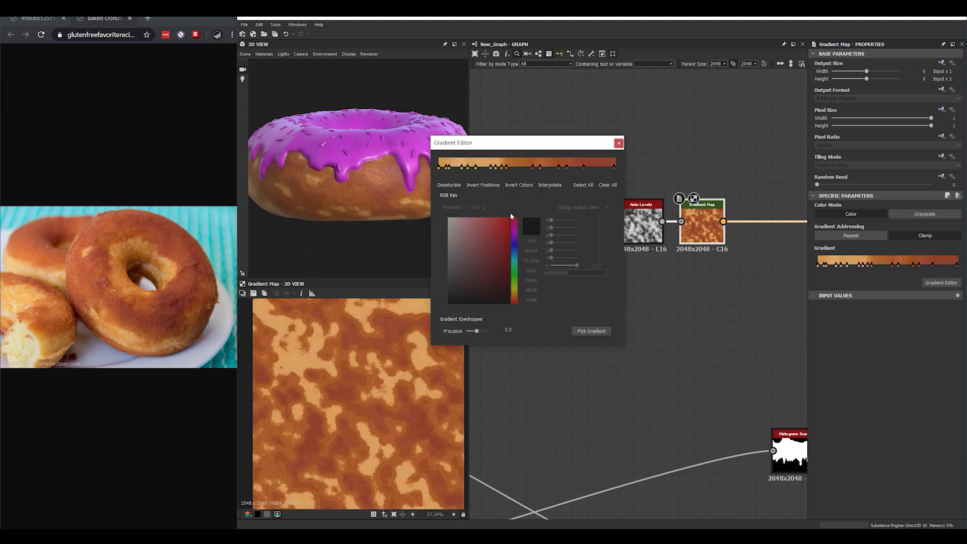
{"action": "left_click_drag", "start_coordinate": [265, 228], "coordinate": [362, 202]}
Re-pick the gradient on the bitten doughnut, first along its crust and finally between the pale crumb and the orange-brown crust
{"action": "left_click", "coordinate": [589, 332]}
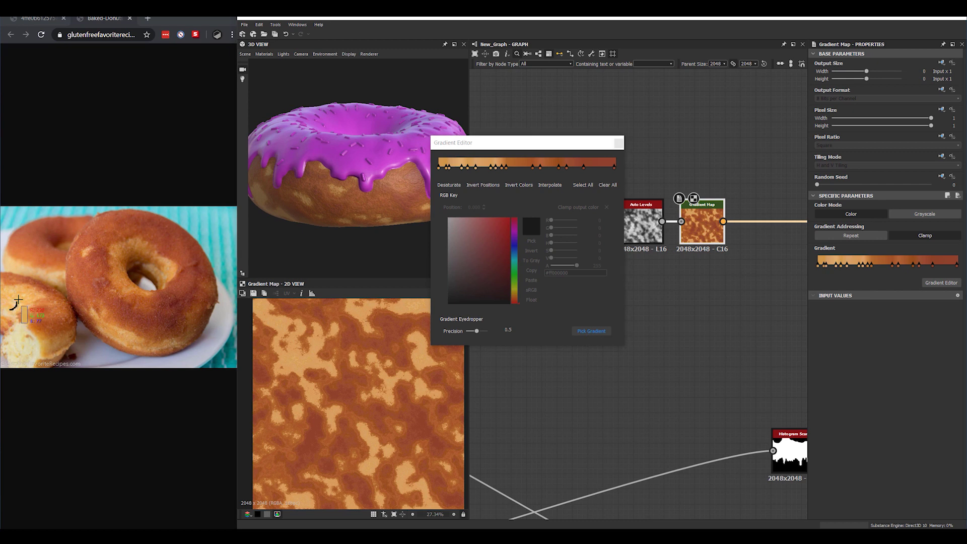
{"action": "left_click_drag", "start_coordinate": [17, 301], "coordinate": [30, 294]}
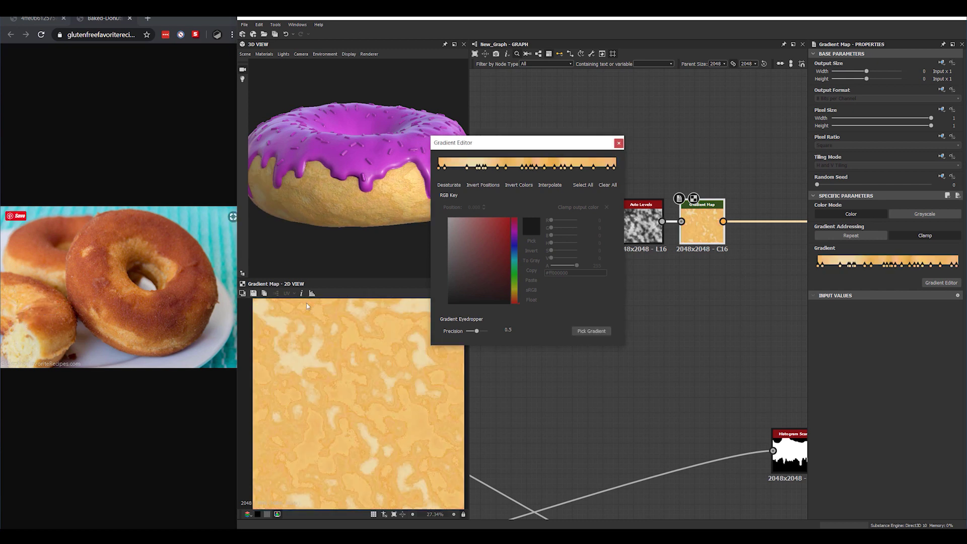
{"action": "left_click", "coordinate": [594, 333]}
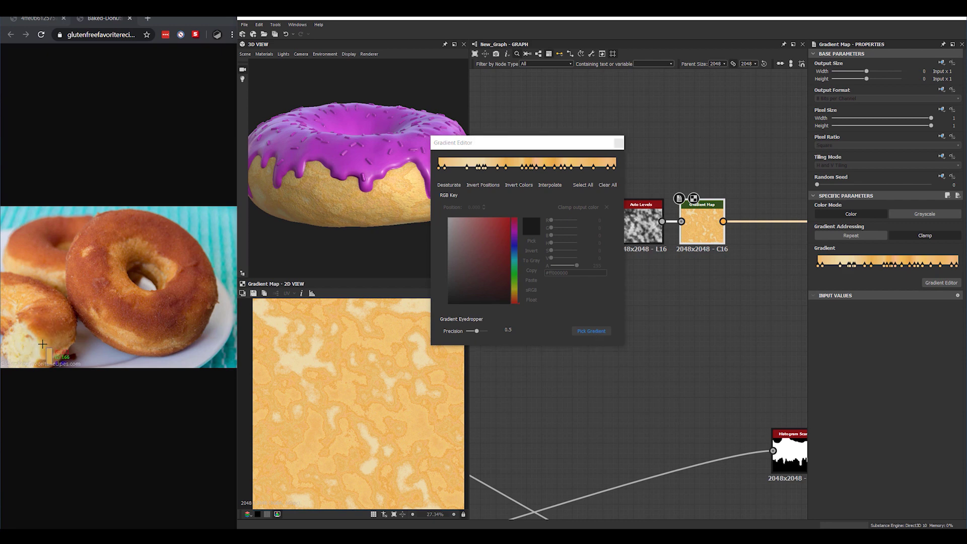
{"action": "left_click_drag", "start_coordinate": [40, 321], "coordinate": [39, 321]}
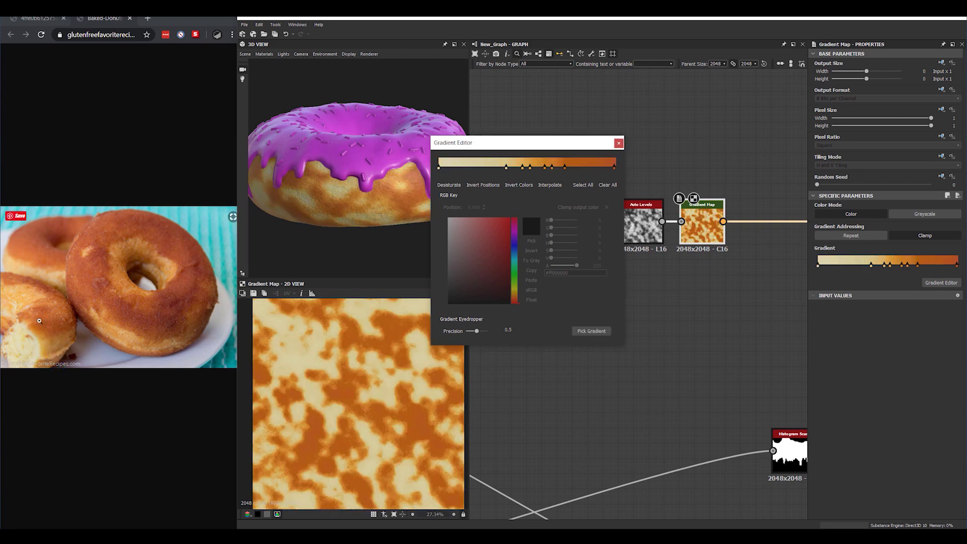
{"action": "left_click_drag", "start_coordinate": [388, 230], "coordinate": [359, 185]}
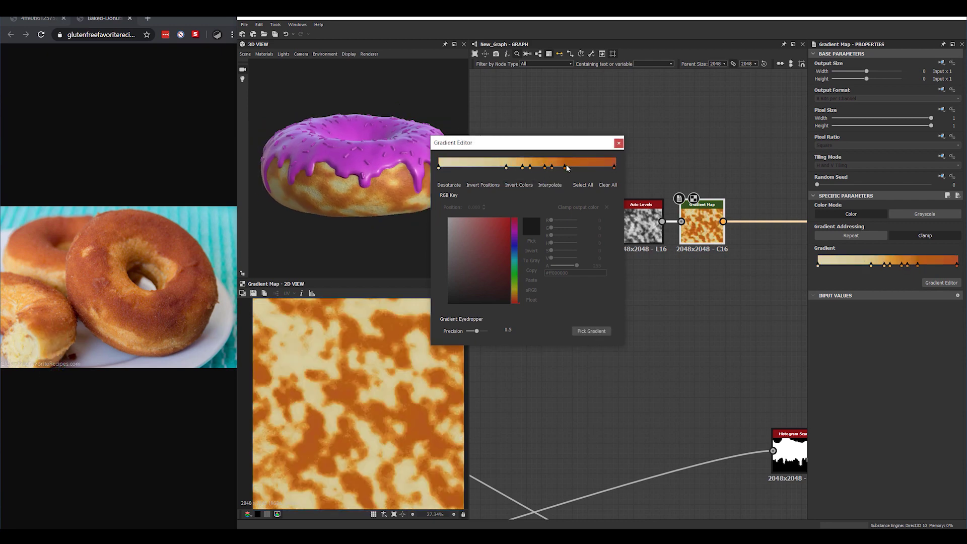
Remove the dark brown gradient keys, shift the orange keys toward the dark end and move the first inner cream key toward the light end
{"action": "left_click_drag", "start_coordinate": [566, 168], "coordinate": [612, 146]}
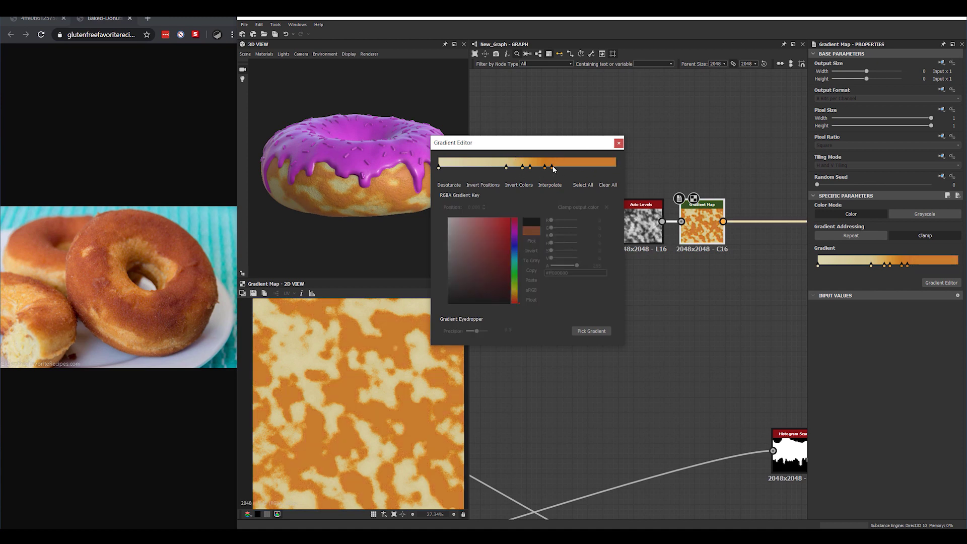
{"action": "mouse_move", "coordinate": [553, 168]}
{"action": "left_mouse_down"}
{"action": "mouse_move", "coordinate": [595, 168]}
{"action": "mouse_move", "coordinate": [570, 169]}
{"action": "left_mouse_up"}
{"action": "left_click_drag", "start_coordinate": [506, 168], "coordinate": [468, 168]}
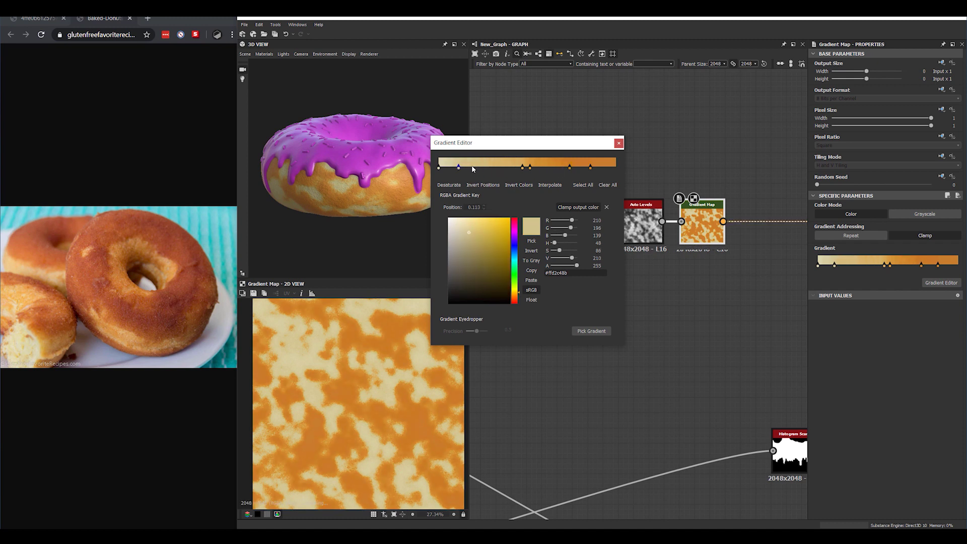
{"action": "scroll", "coordinate": [318, 191], "scroll_direction": "down", "scroll_amount": 2}
{"action": "mouse_move", "coordinate": [319, 192]}
{"action": "left_mouse_down"}
{"action": "mouse_move", "coordinate": [340, 145]}
{"action": "mouse_move", "coordinate": [329, 195]}
{"action": "left_mouse_up"}
Shift the two middle yellow-orange gradient keys toward the light end and check the crust color on the doughnut
{"action": "scroll", "coordinate": [329, 186], "scroll_direction": "up", "scroll_amount": 3}
{"action": "left_click_drag", "start_coordinate": [519, 171], "coordinate": [533, 166]}
{"action": "left_click_drag", "start_coordinate": [529, 168], "coordinate": [507, 168]}
{"action": "scroll", "coordinate": [413, 195], "scroll_direction": "down", "scroll_amount": 2}
{"action": "left_click_drag", "start_coordinate": [335, 193], "coordinate": [370, 184]}
Add a gradient key at position 0.511, sample a brown from the doughnut photo for it and raise its value to 203
{"action": "left_click", "coordinate": [530, 167]}
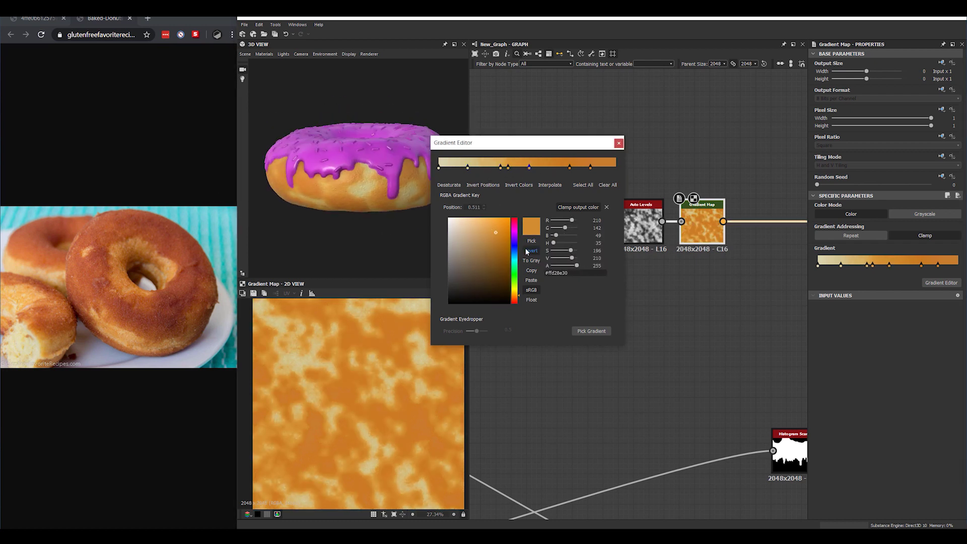
{"action": "left_click", "coordinate": [531, 241]}
{"action": "left_click", "coordinate": [153, 327]}
{"action": "left_click_drag", "start_coordinate": [570, 167], "coordinate": [537, 169]}
{"action": "left_click", "coordinate": [530, 168]}
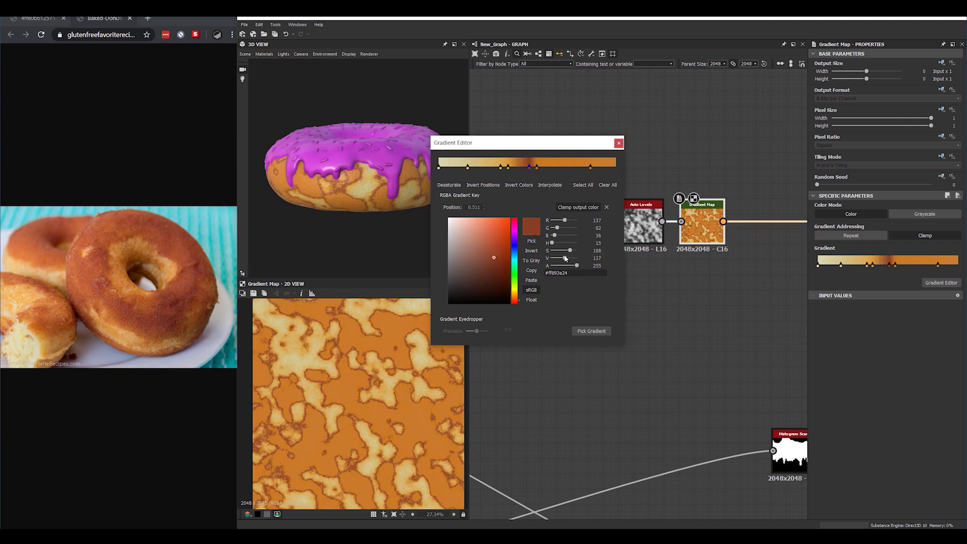
{"action": "left_click_drag", "start_coordinate": [565, 258], "coordinate": [572, 259]}
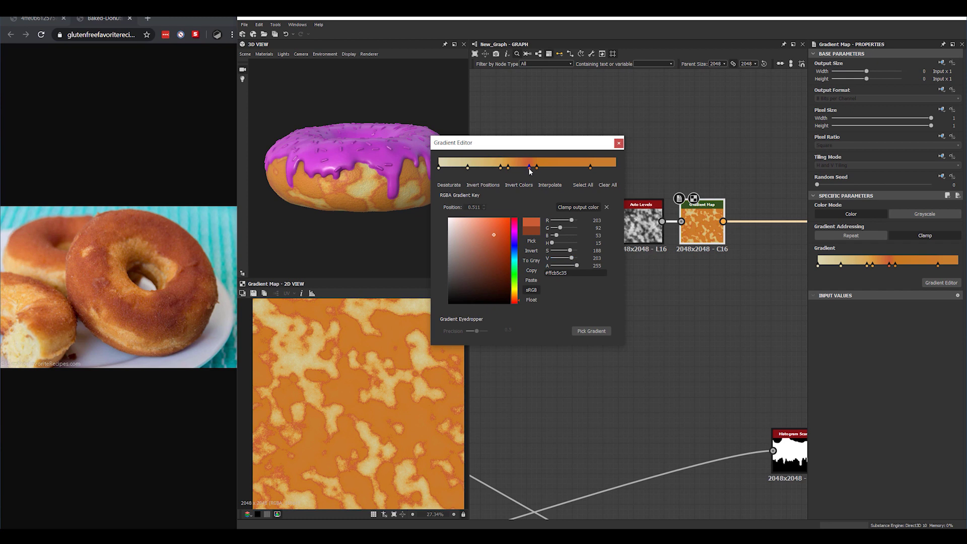
Clear the reddish key and space the remaining gradient keys evenly, with the middle orange key at position 0.503
{"action": "left_click_drag", "start_coordinate": [529, 168], "coordinate": [600, 170]}
{"action": "left_click_drag", "start_coordinate": [508, 168], "coordinate": [526, 168]}
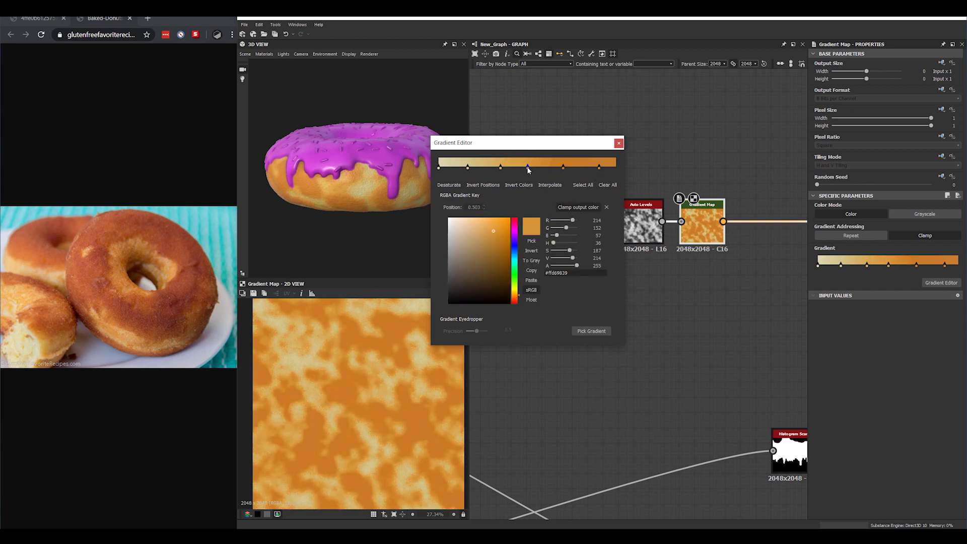
{"action": "scroll", "coordinate": [378, 196], "scroll_direction": "down", "scroll_amount": 3}
{"action": "left_click_drag", "start_coordinate": [378, 197], "coordinate": [353, 199]}
{"action": "scroll", "coordinate": [353, 199], "scroll_direction": "up", "scroll_amount": 3}
Compress the cream and yellow keys toward the light end, with the inner cream key at position 0.088, and nudge the following orange key
{"action": "left_click_drag", "start_coordinate": [484, 173], "coordinate": [455, 169]}
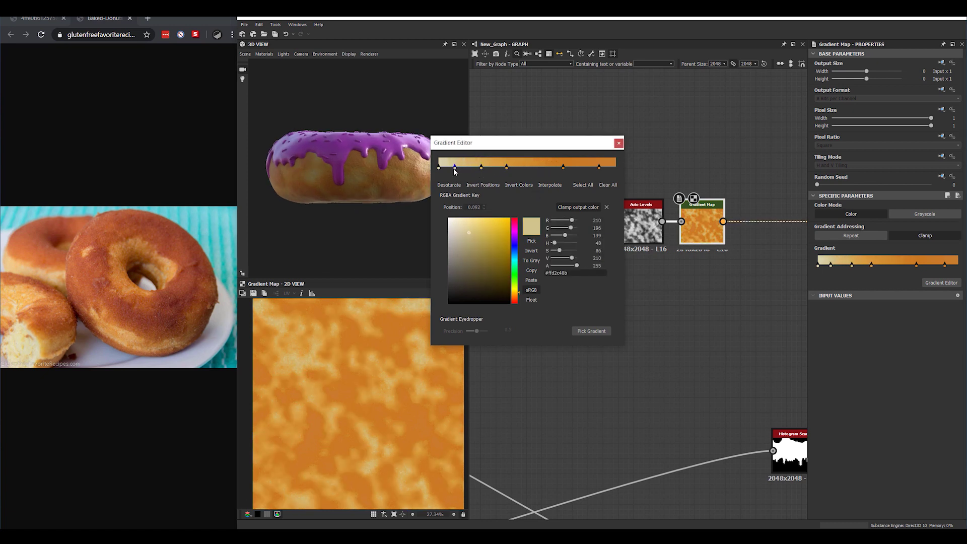
{"action": "mouse_move", "coordinate": [370, 184]}
{"action": "left_mouse_down"}
{"action": "mouse_move", "coordinate": [367, 200]}
{"action": "mouse_move", "coordinate": [362, 169]}
{"action": "mouse_move", "coordinate": [359, 185]}
{"action": "left_mouse_up"}
{"action": "scroll", "coordinate": [359, 185], "scroll_direction": "up", "scroll_amount": 1}
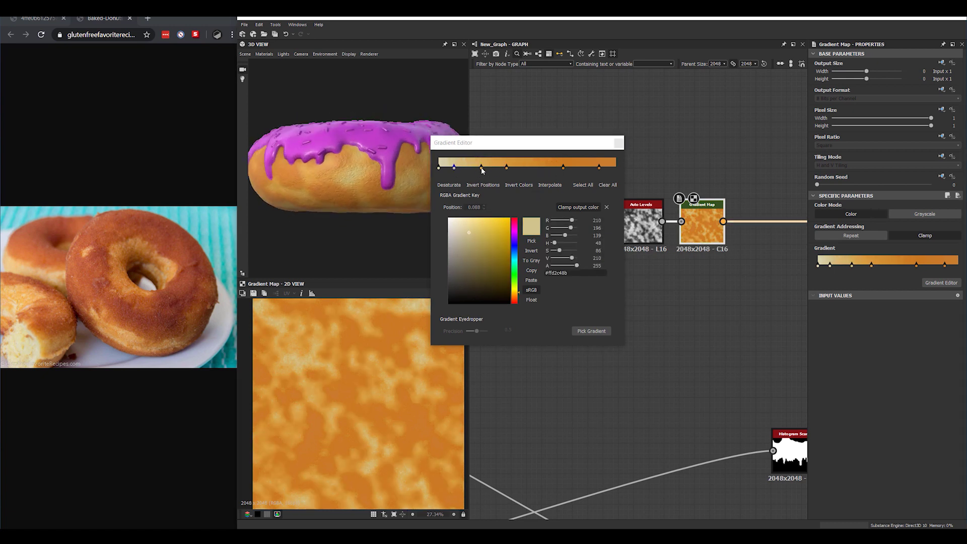
{"action": "mouse_move", "coordinate": [482, 168]}
{"action": "left_mouse_down"}
{"action": "mouse_move", "coordinate": [470, 168]}
{"action": "mouse_move", "coordinate": [502, 169]}
{"action": "mouse_move", "coordinate": [493, 173]}
{"action": "left_mouse_up"}
{"action": "mouse_move", "coordinate": [565, 170]}
{"action": "left_mouse_down"}
{"action": "mouse_move", "coordinate": [528, 165]}
{"action": "mouse_move", "coordinate": [559, 167]}
{"action": "left_mouse_up"}
Recolor the key at the dark end to brown #8e412d sampled from the doughnut photo and move the neighboring orange key toward the middle
{"action": "left_click", "coordinate": [600, 167]}
{"action": "left_click", "coordinate": [532, 241]}
{"action": "left_click", "coordinate": [125, 323]}
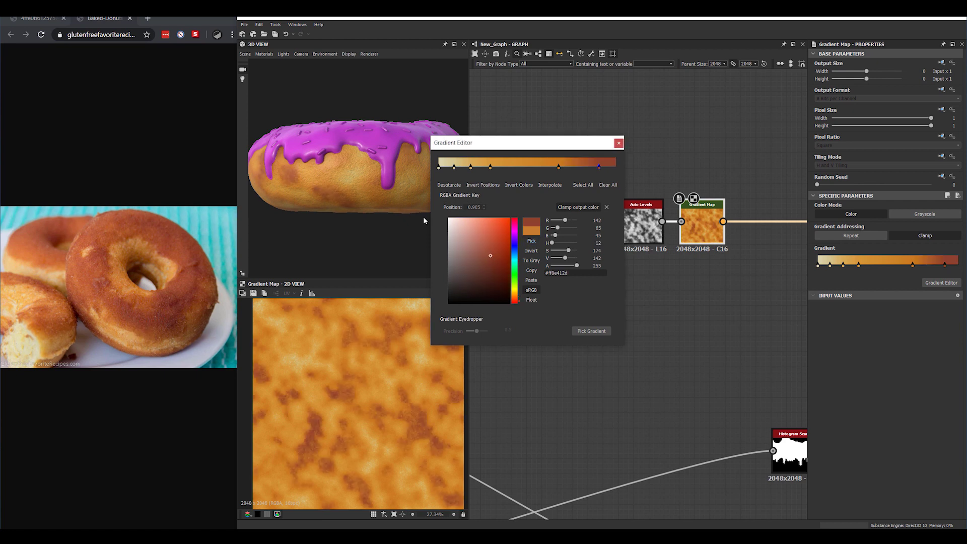
{"action": "left_click_drag", "start_coordinate": [559, 170], "coordinate": [529, 167]}
{"action": "scroll", "coordinate": [318, 188], "scroll_direction": "up", "scroll_amount": 3}
Brighten the brown key slightly and shift the neighboring orange key further toward the light end
{"action": "left_click", "coordinate": [600, 167]}
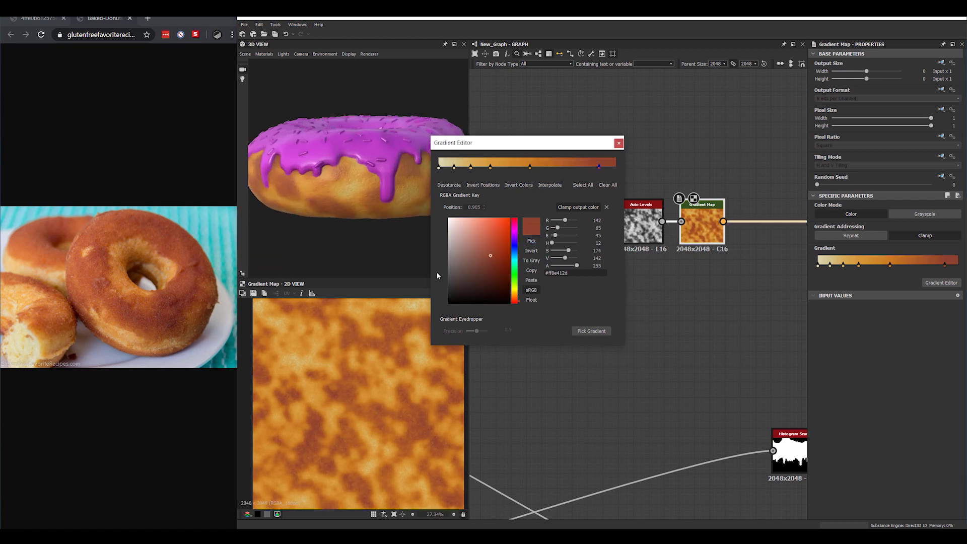
{"action": "left_click", "coordinate": [489, 249]}
{"action": "left_click_drag", "start_coordinate": [489, 249], "coordinate": [490, 251]}
{"action": "left_click_drag", "start_coordinate": [530, 170], "coordinate": [510, 170]}
{"action": "scroll", "coordinate": [403, 166], "scroll_direction": "down", "scroll_amount": 3}
{"action": "left_click_drag", "start_coordinate": [403, 166], "coordinate": [328, 154]}
Select the yellow and orange gradient keys together, shift them toward the light end and inspect the browner crust on the doughnut
{"action": "left_click", "coordinate": [491, 167]}
{"action": "mouse_move", "coordinate": [511, 169]}
{"action": "left_mouse_down", "text": "ctrl"}
{"action": "mouse_move", "coordinate": [536, 170]}
{"action": "mouse_move", "coordinate": [505, 169]}
{"action": "left_mouse_up", "text": "ctrl"}
{"action": "left_click_drag", "start_coordinate": [403, 166], "coordinate": [488, 170]}
{"action": "left_click", "coordinate": [470, 168]}
{"action": "left_click", "coordinate": [484, 168], "text": "ctrl"}
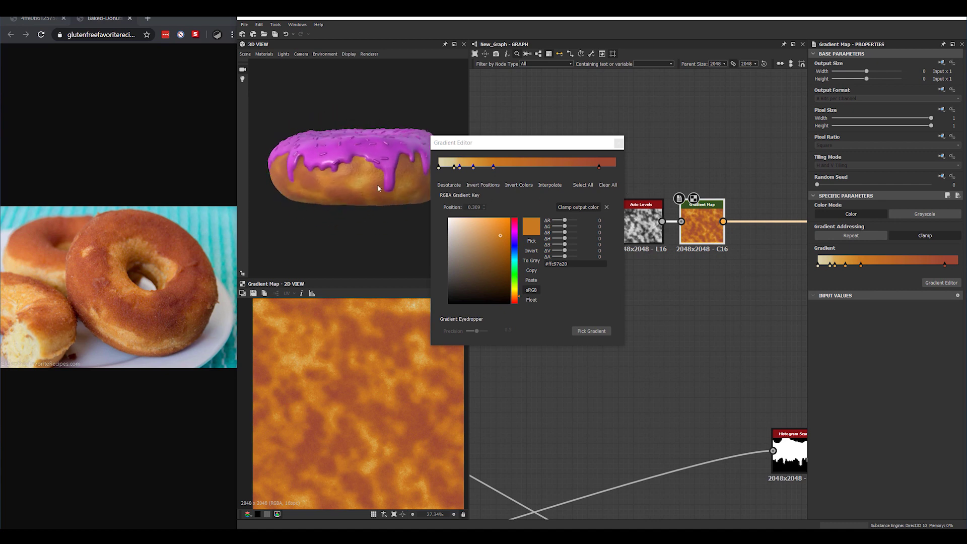
{"action": "left_click_drag", "start_coordinate": [381, 182], "coordinate": [380, 201]}
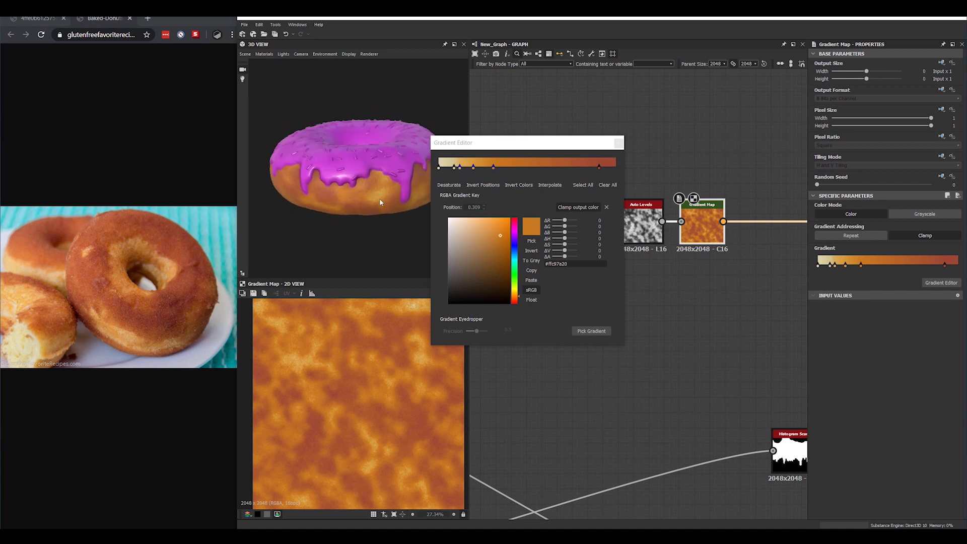
Close the gradient editor and examine the dough colors on the doughnut, in the 2D preview and along the color branch of the graph
{"action": "left_click", "coordinate": [619, 143]}
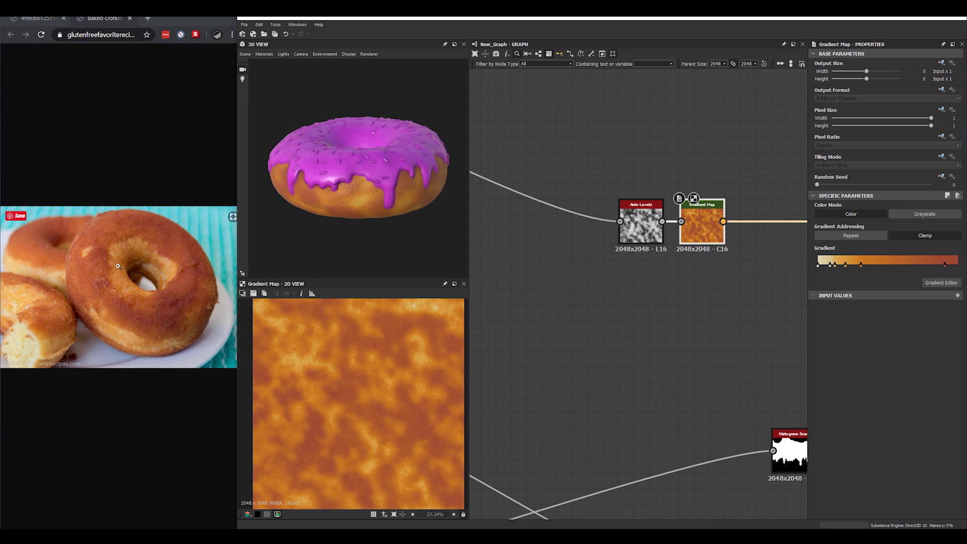
{"action": "left_click", "coordinate": [550, 298]}
{"action": "scroll", "coordinate": [586, 291], "scroll_direction": "down", "scroll_amount": 3}
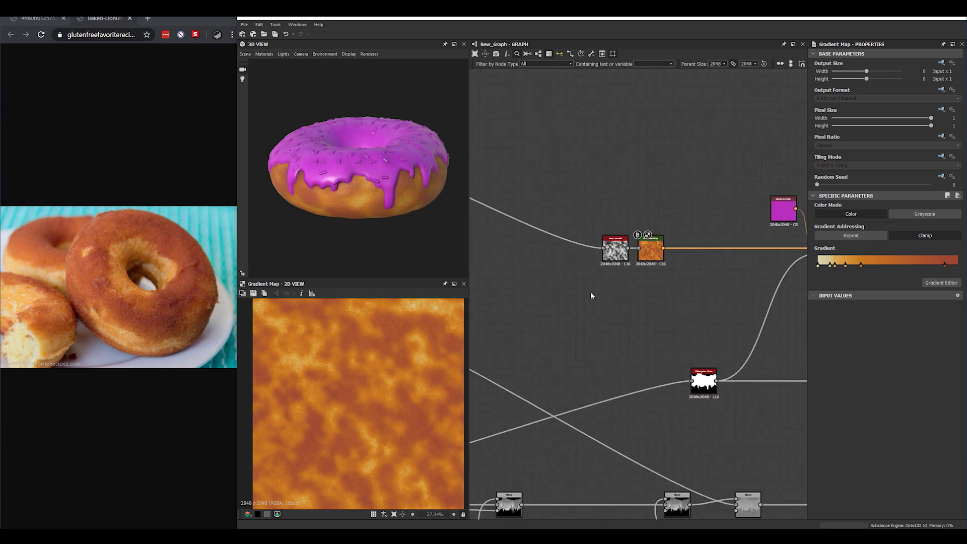
{"action": "middle_click_drag", "start_coordinate": [674, 326], "coordinate": [551, 265]}
{"action": "scroll", "coordinate": [339, 168], "scroll_direction": "down", "scroll_amount": 3}
{"action": "left_click_drag", "start_coordinate": [339, 168], "coordinate": [352, 194]}
{"action": "scroll", "coordinate": [353, 194], "scroll_direction": "up", "scroll_amount": 2}
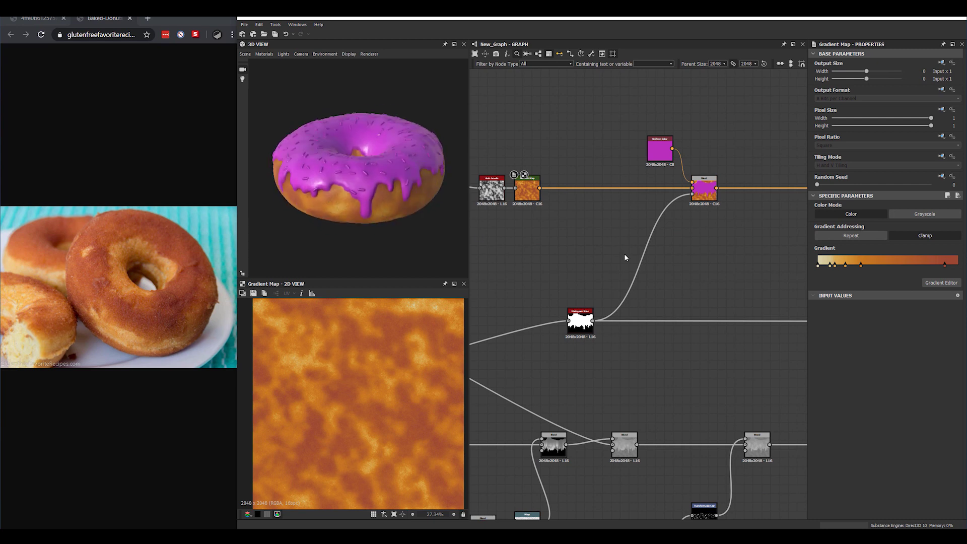
{"action": "middle_click_drag", "start_coordinate": [608, 280], "coordinate": [599, 219]}
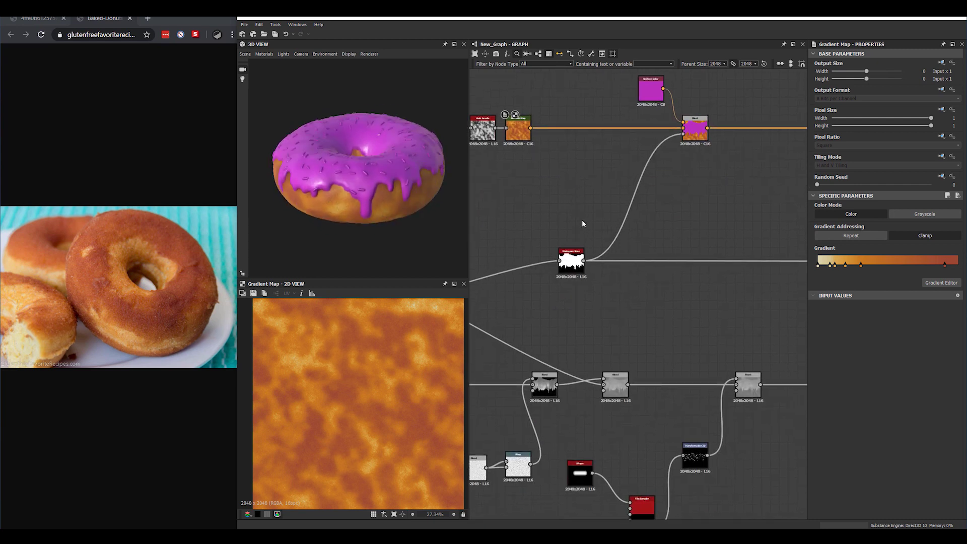
{"action": "middle_click_drag", "start_coordinate": [607, 227], "coordinate": [676, 306]}
{"action": "scroll", "coordinate": [391, 373], "scroll_direction": "up", "scroll_amount": 5}
{"action": "scroll", "coordinate": [408, 359], "scroll_direction": "up", "scroll_amount": 3}
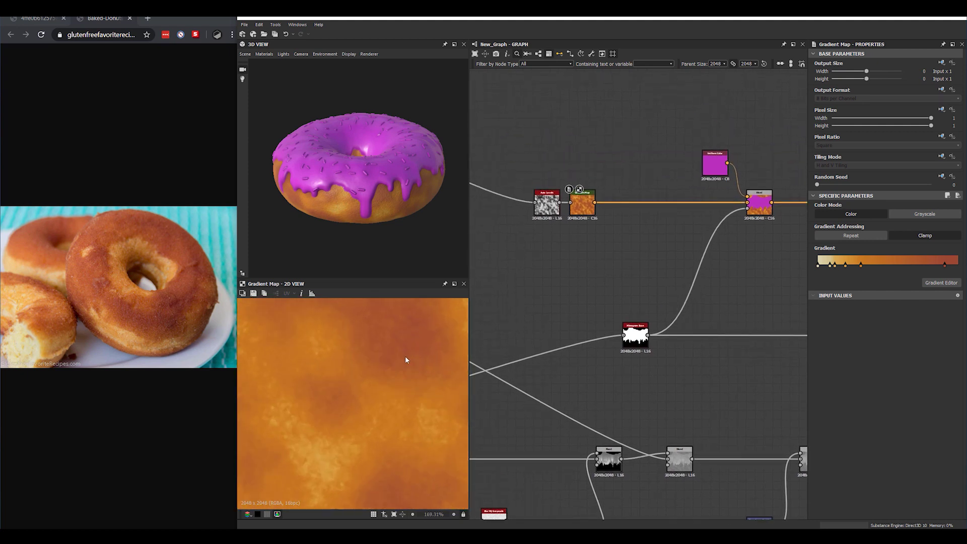
{"action": "middle_click_drag", "start_coordinate": [585, 242], "coordinate": [591, 272]}
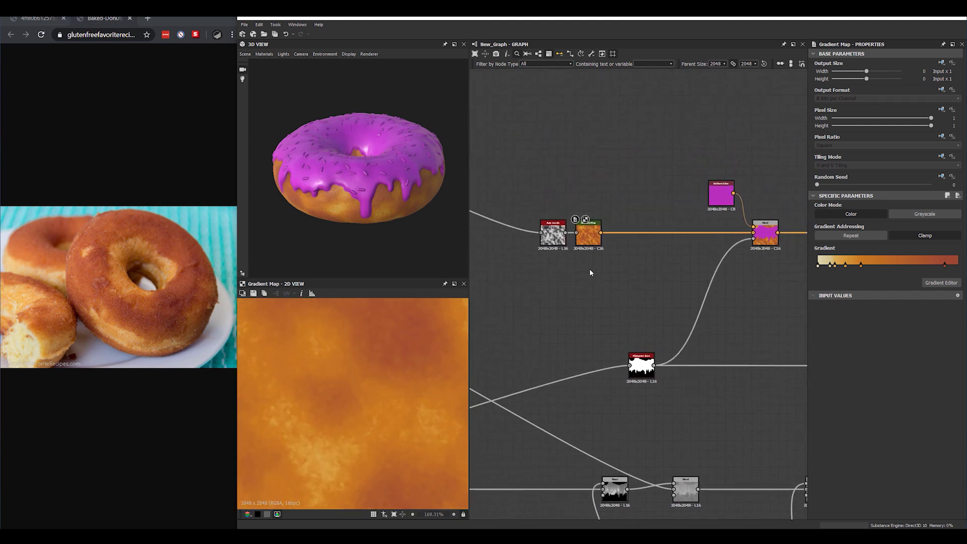
Insert a Blend node after the dough's Gradient Map and connect a new Gradient Map to its foreground input
{"action": "key", "text": "space"}
{"action": "type", "text": "bl"}
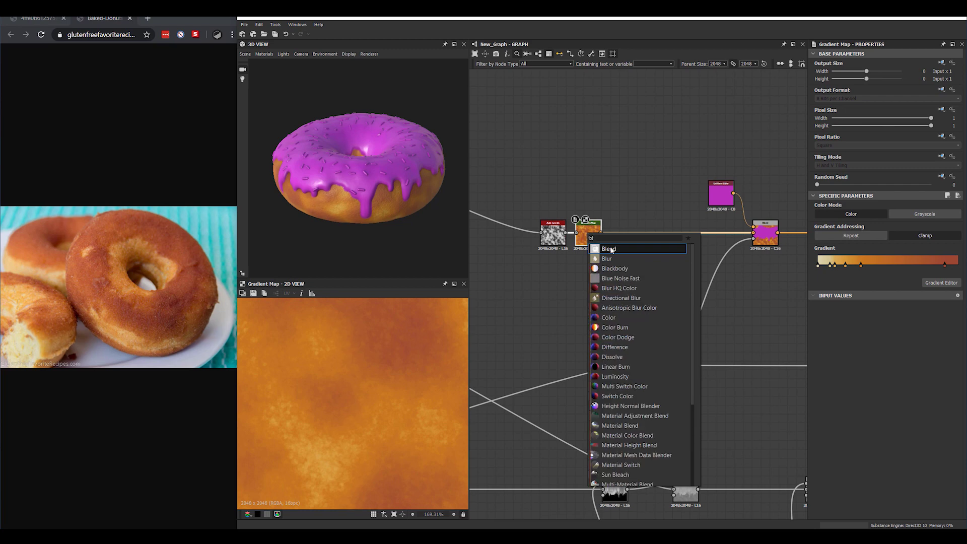
{"action": "left_click", "coordinate": [612, 250]}
{"action": "key", "text": "space"}
{"action": "type", "text": "gra"}
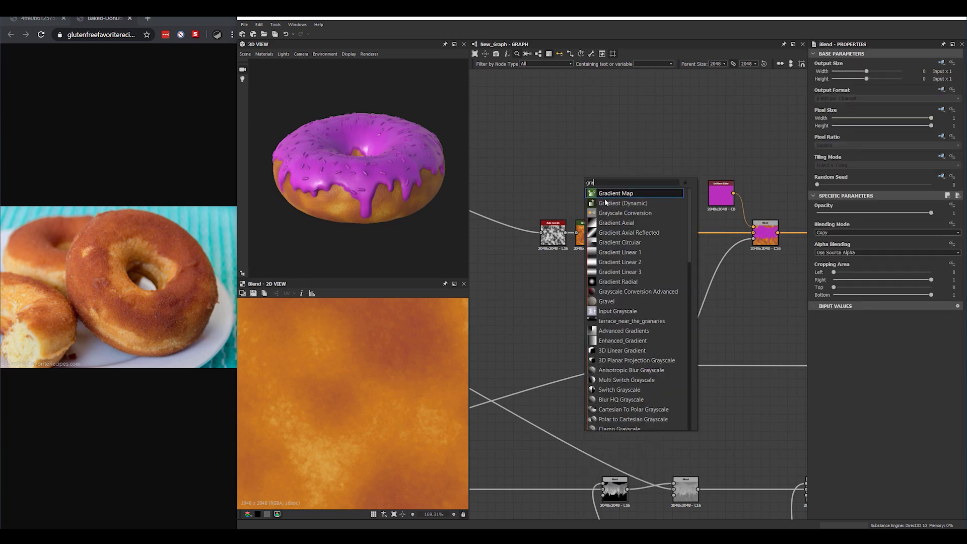
{"action": "left_click", "coordinate": [614, 195]}
{"action": "scroll", "coordinate": [575, 192], "scroll_direction": "up", "scroll_amount": 5}
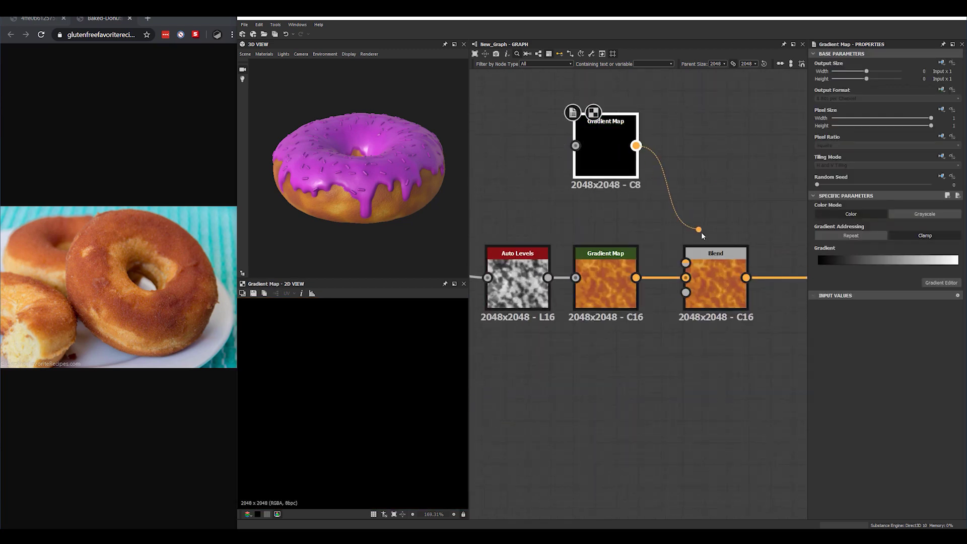
{"action": "left_click_drag", "start_coordinate": [701, 232], "coordinate": [685, 263]}
Feed the upper grayscale noise node in the blue frame into the new Gradient Map and inspect the dough's surface on the doughnut
{"action": "scroll", "coordinate": [621, 249], "scroll_direction": "down", "scroll_amount": 7}
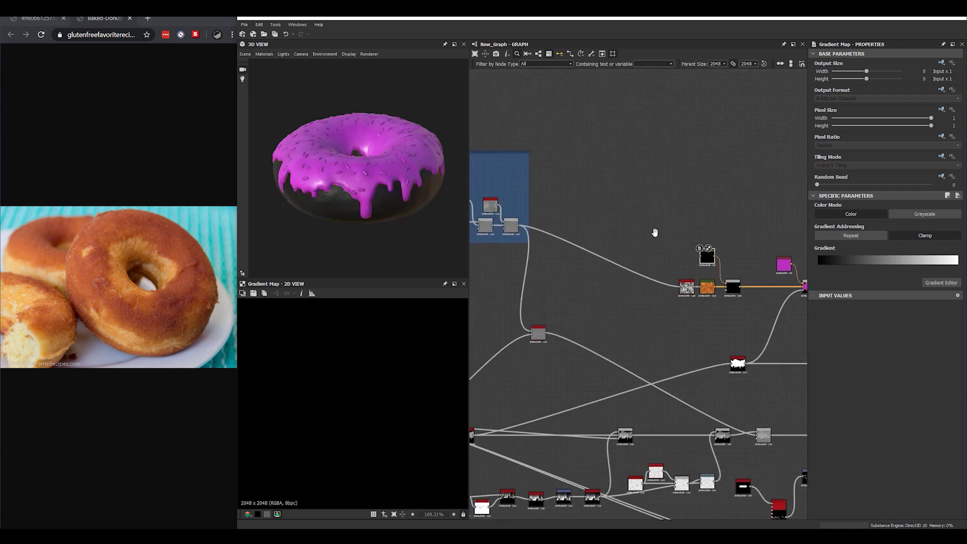
{"action": "middle_click_drag", "start_coordinate": [656, 232], "coordinate": [655, 225]}
{"action": "left_click_drag", "start_coordinate": [498, 200], "coordinate": [701, 245]}
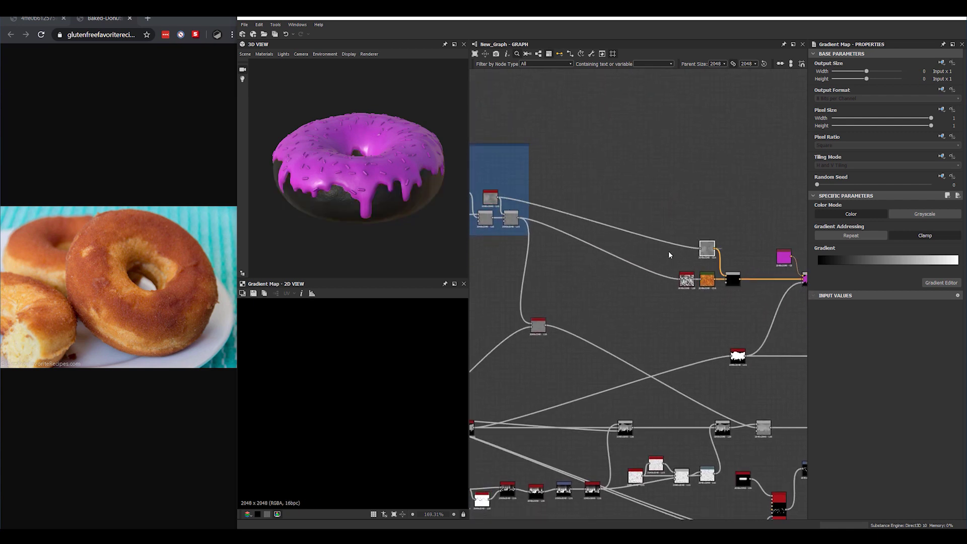
{"action": "scroll", "coordinate": [405, 203], "scroll_direction": "up", "scroll_amount": 5}
{"action": "scroll", "coordinate": [405, 203], "scroll_direction": "up", "scroll_amount": 2}
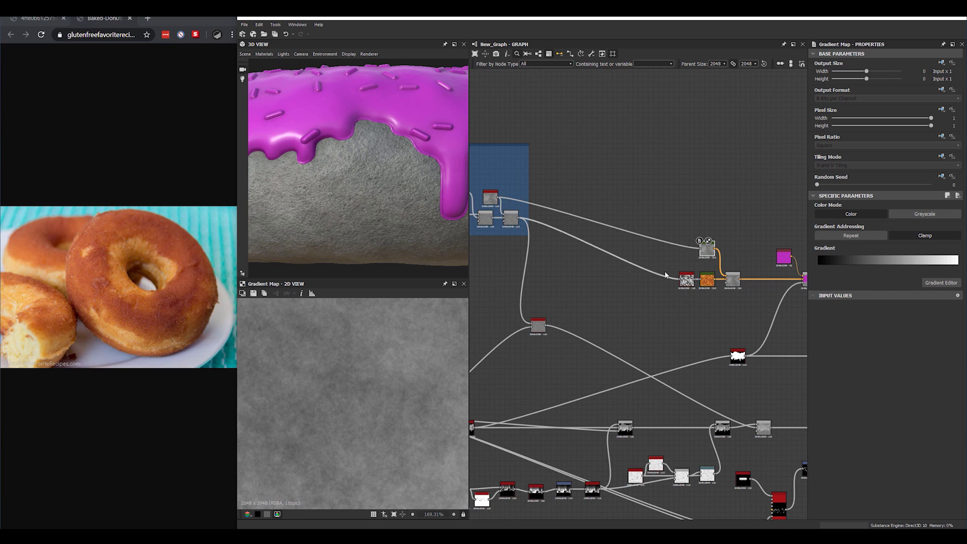
{"action": "scroll", "coordinate": [363, 195], "scroll_direction": "down", "scroll_amount": 3}
{"action": "left_click_drag", "start_coordinate": [363, 194], "coordinate": [320, 192]}
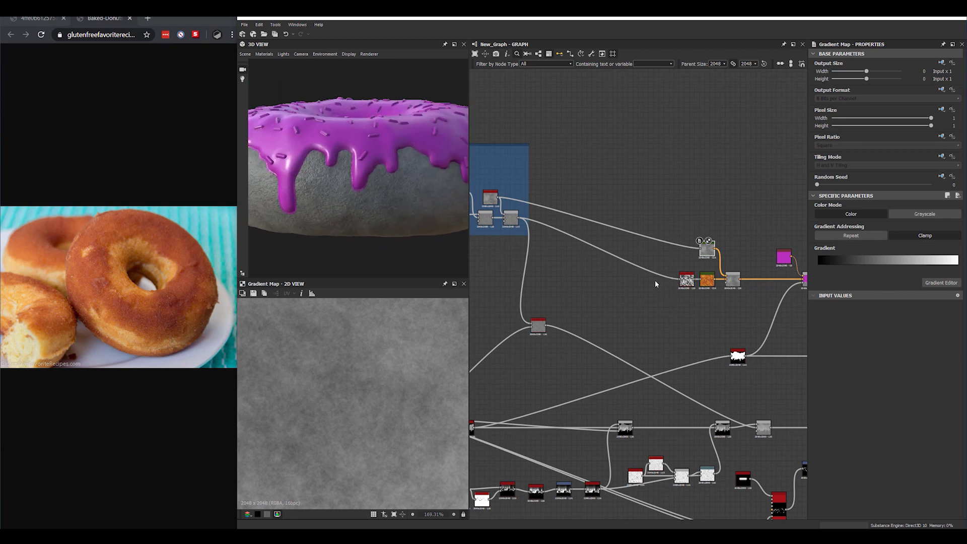
Set the dough Blend node's blending mode to Overlay and compare its preview with the grayscale Gradient Map's
{"action": "scroll", "coordinate": [741, 287], "scroll_direction": "up", "scroll_amount": 5}
{"action": "left_click", "coordinate": [665, 232]}
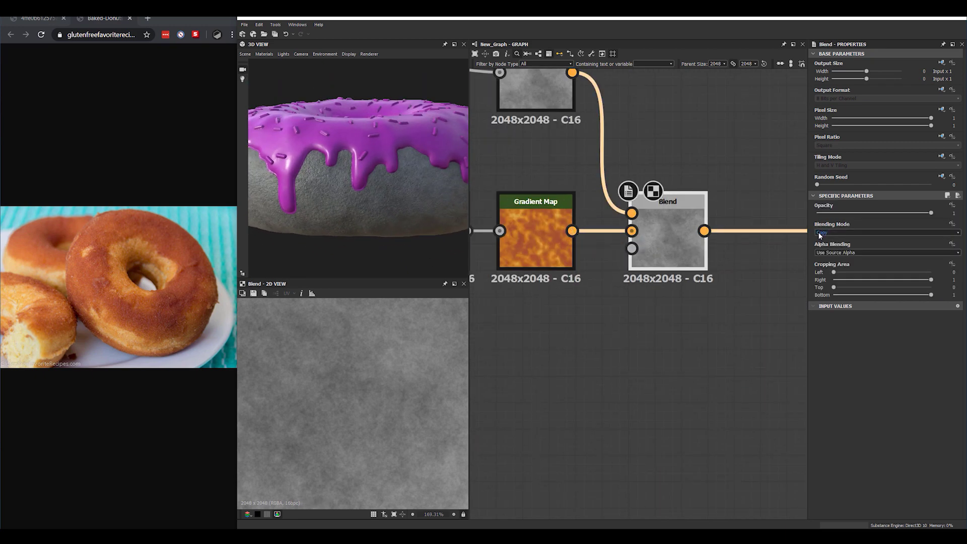
{"action": "left_click", "coordinate": [820, 233]}
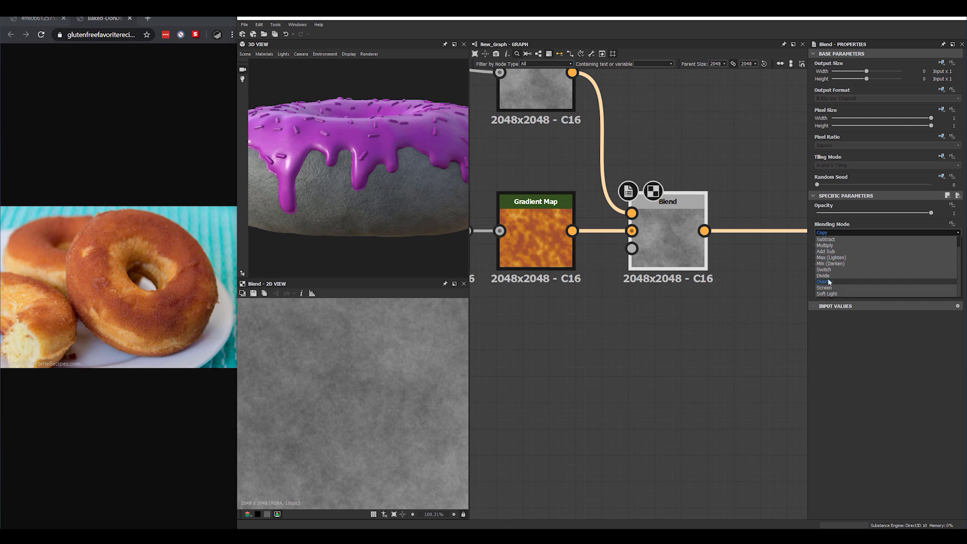
{"action": "left_click", "coordinate": [825, 282]}
{"action": "scroll", "coordinate": [370, 371], "scroll_direction": "up", "scroll_amount": 5}
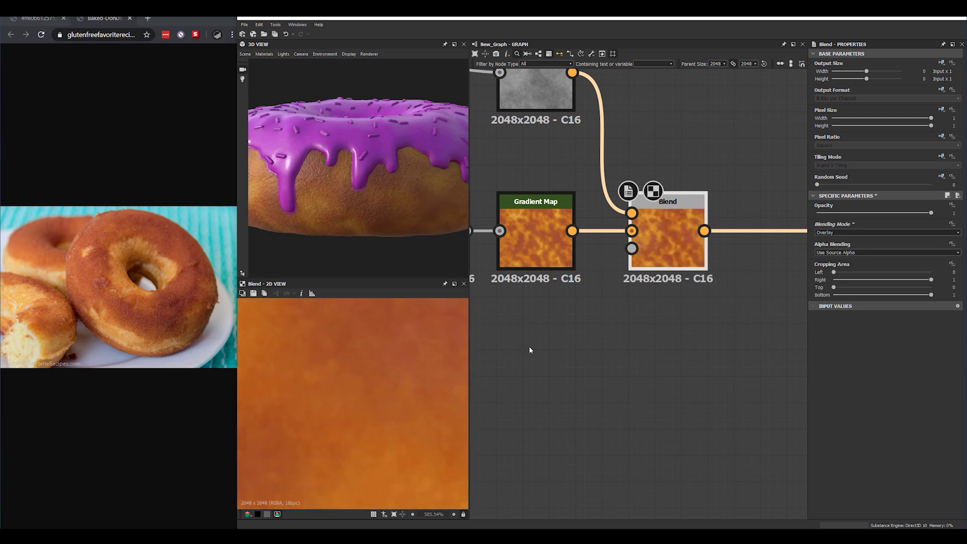
{"action": "double_click", "coordinate": [564, 95]}
{"action": "double_click", "coordinate": [661, 237]}
Insert a Sharpen node between the grayscale Gradient Map and the Overlay Blend
{"action": "scroll", "coordinate": [656, 257], "scroll_direction": "down", "scroll_amount": 4}
{"action": "left_click", "coordinate": [588, 169]}
{"action": "key", "text": "space"}
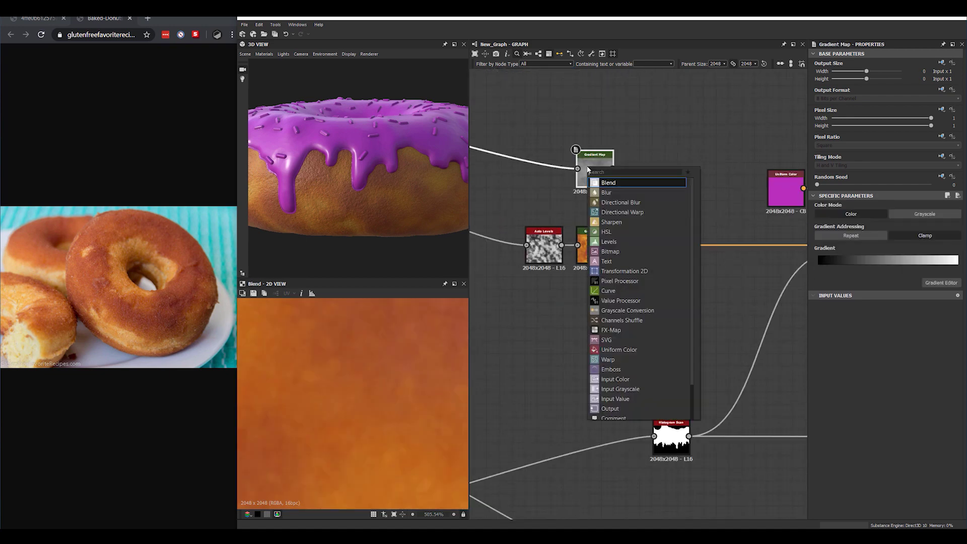
{"action": "type", "text": "sh"}
{"action": "left_click", "coordinate": [612, 183]}
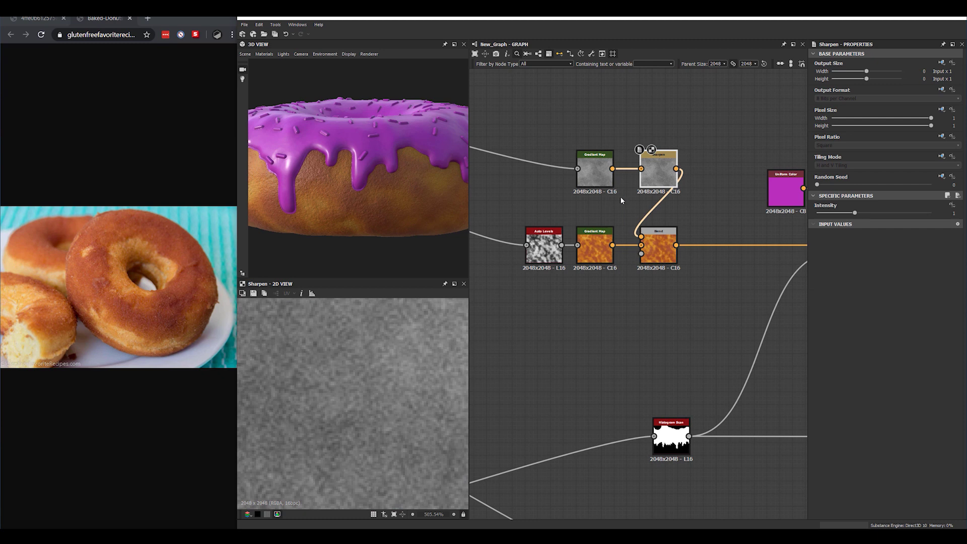
Preview the Overlay Blend and examine the sharpened dough color from the underside and top of the doughnut
{"action": "left_click", "coordinate": [656, 247]}
{"action": "scroll", "coordinate": [377, 370], "scroll_direction": "down", "scroll_amount": 5}
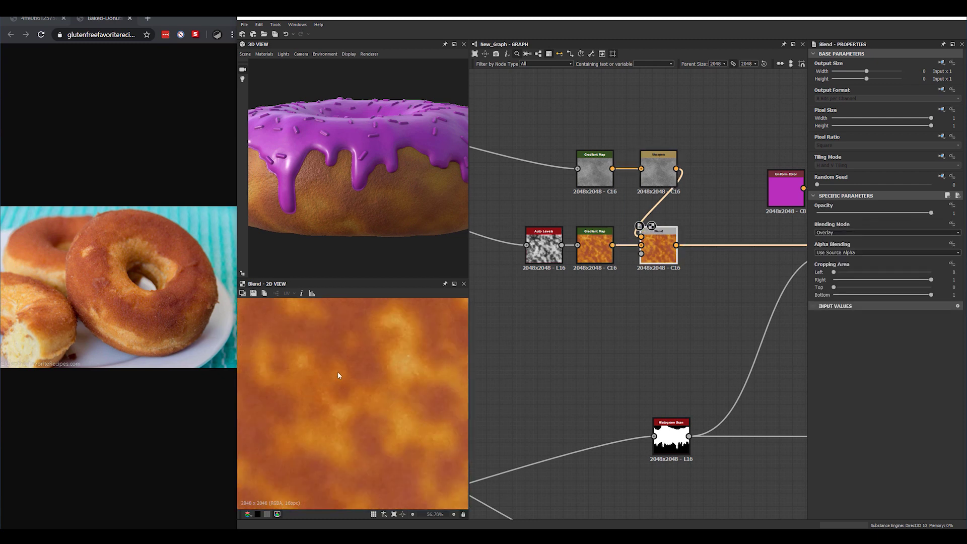
{"action": "left_click_drag", "start_coordinate": [426, 185], "coordinate": [365, 135]}
{"action": "scroll", "coordinate": [376, 213], "scroll_direction": "up", "scroll_amount": 3}
{"action": "scroll", "coordinate": [376, 208], "scroll_direction": "down", "scroll_amount": 5}
{"action": "scroll", "coordinate": [368, 156], "scroll_direction": "down", "scroll_amount": 5}
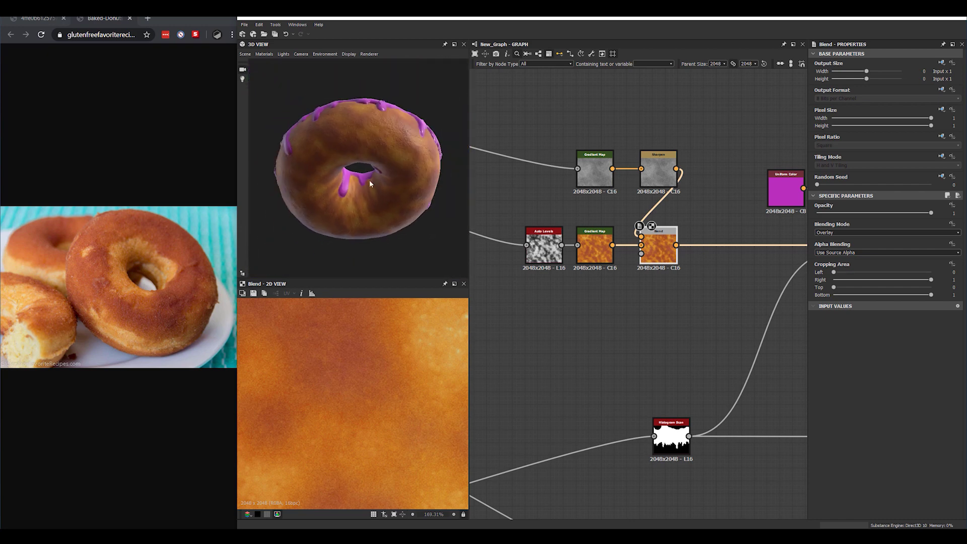
{"action": "left_click_drag", "start_coordinate": [370, 180], "coordinate": [367, 255], "text": "alt"}
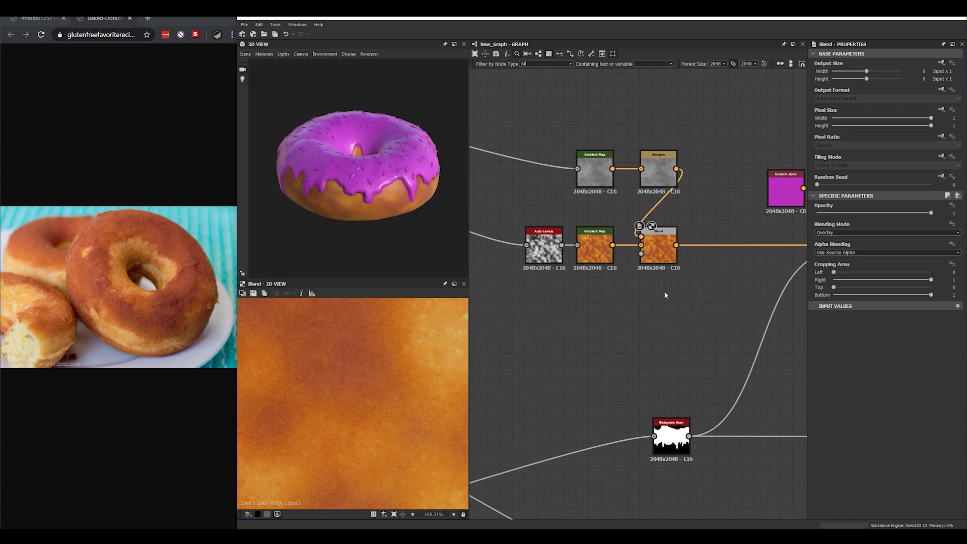
{"action": "scroll", "coordinate": [630, 267], "scroll_direction": "down", "scroll_amount": 4}
{"action": "scroll", "coordinate": [596, 241], "scroll_direction": "up", "scroll_amount": 2}
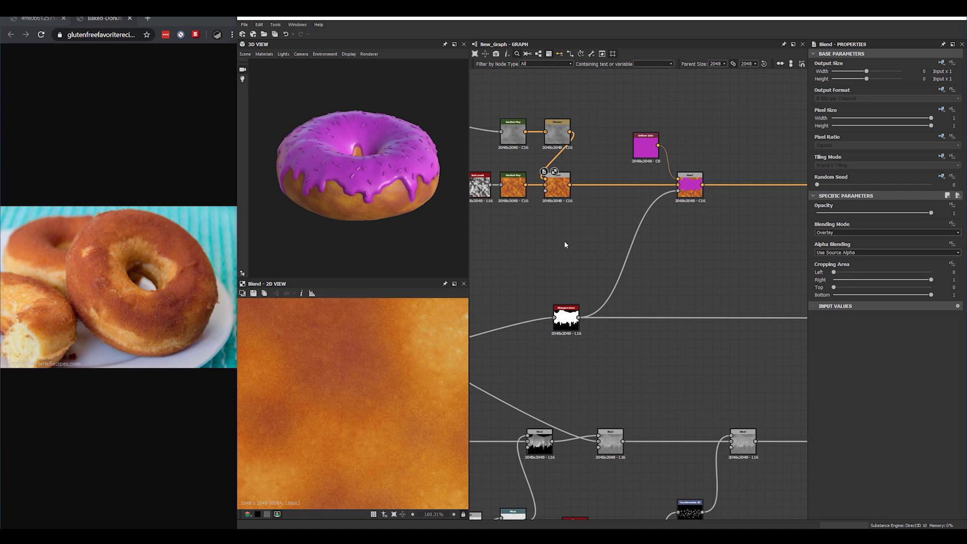
{"action": "middle_click_drag", "start_coordinate": [565, 244], "coordinate": [473, 232]}
{"action": "scroll", "coordinate": [588, 208], "scroll_direction": "down", "scroll_amount": 1}
{"action": "middle_click_drag", "start_coordinate": [588, 209], "coordinate": [616, 204]}
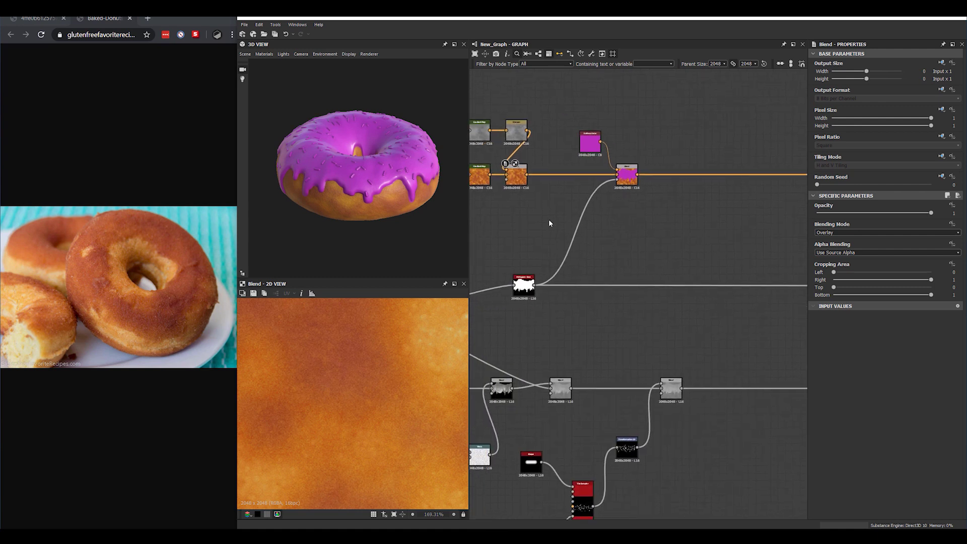
Recolor the icing's Uniform Color node with pink sampled from the sprinkled doughnut photo and lower the color's value to 0.77
{"action": "left_click", "coordinate": [25, 23]}
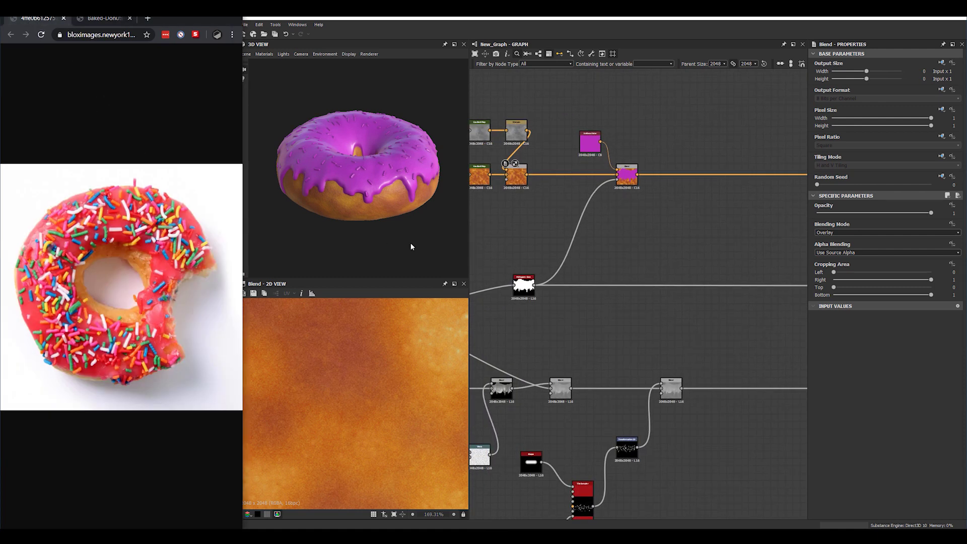
{"action": "left_click_drag", "start_coordinate": [348, 189], "coordinate": [341, 223]}
{"action": "scroll", "coordinate": [341, 224], "scroll_direction": "up", "scroll_amount": 3}
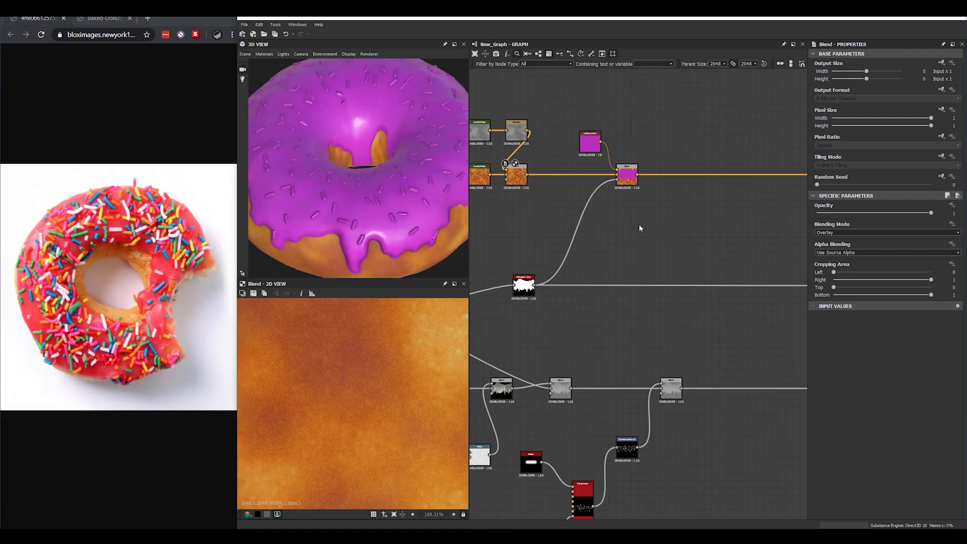
{"action": "left_click", "coordinate": [584, 147]}
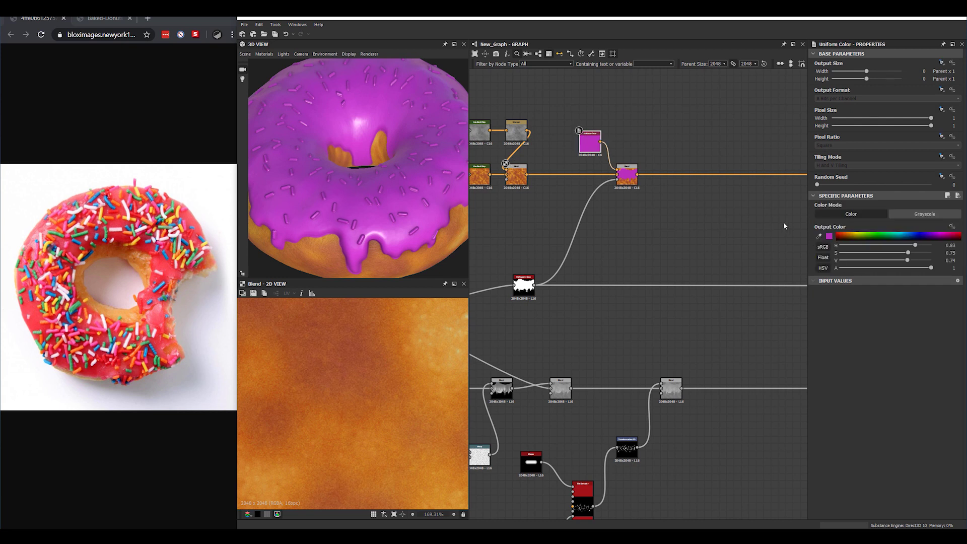
{"action": "left_click", "coordinate": [819, 237]}
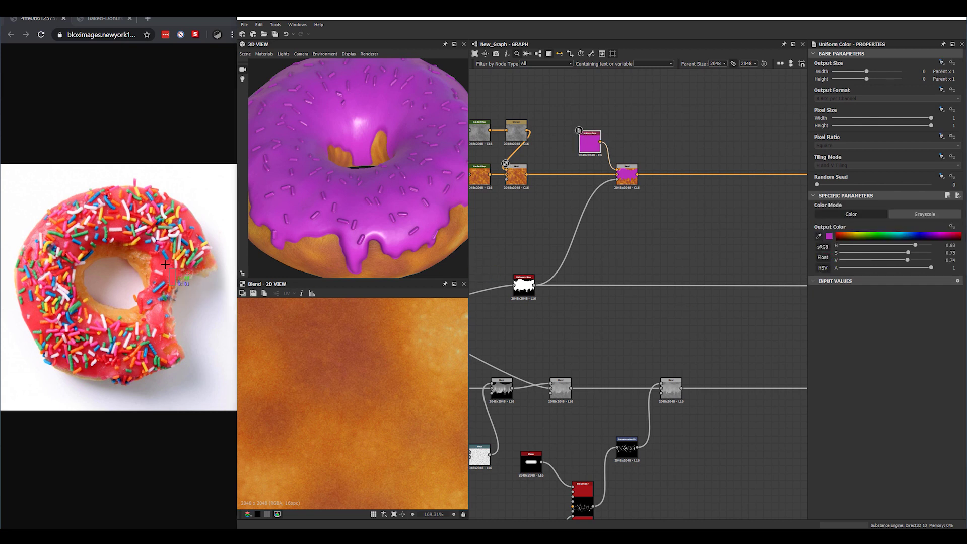
{"action": "left_click", "coordinate": [189, 218]}
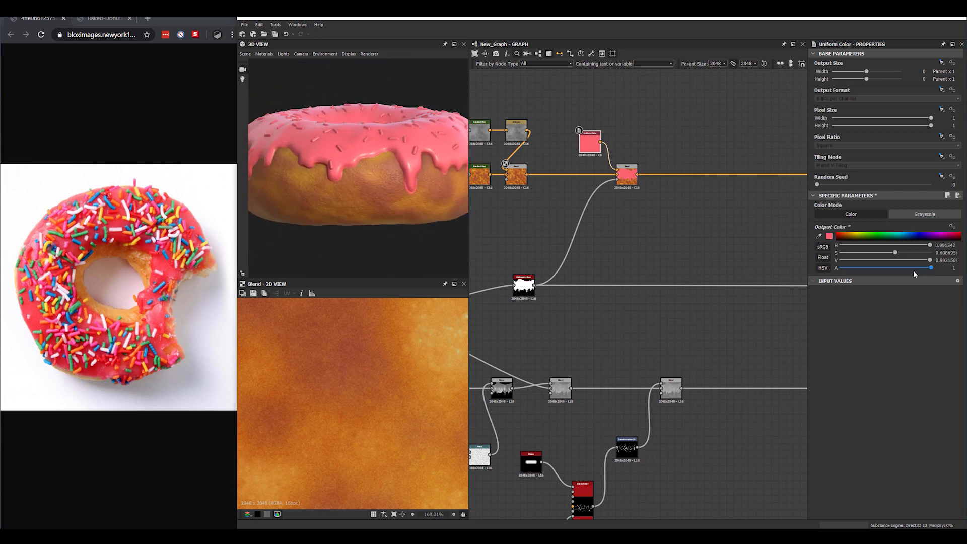
{"action": "left_click_drag", "start_coordinate": [915, 261], "coordinate": [910, 261]}
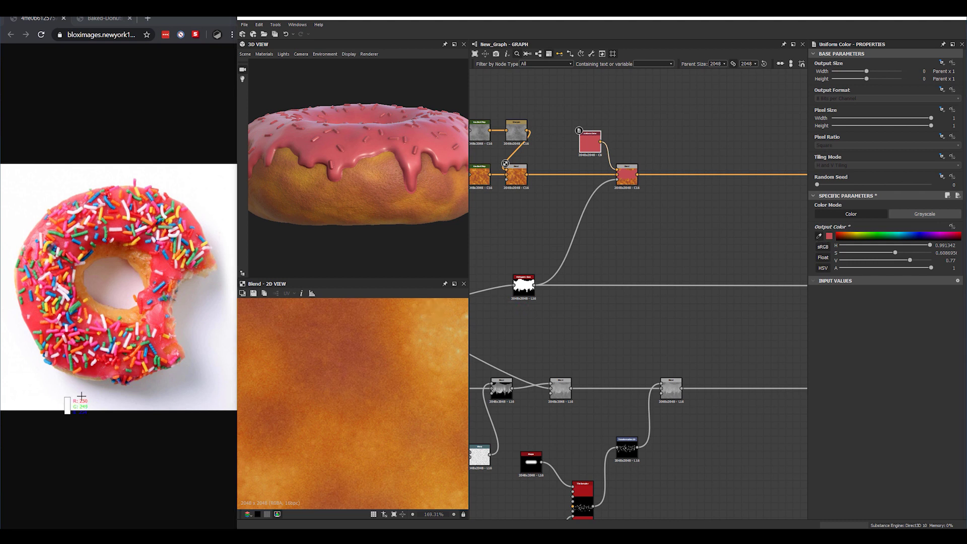
Resample the icing color as a deeper red from the lower part of the sprinkled doughnut photo and inspect it on the doughnut
{"action": "left_click", "coordinate": [93, 371]}
{"action": "left_click_drag", "start_coordinate": [309, 190], "coordinate": [325, 234]}
{"action": "scroll", "coordinate": [325, 234], "scroll_direction": "up", "scroll_amount": 3}
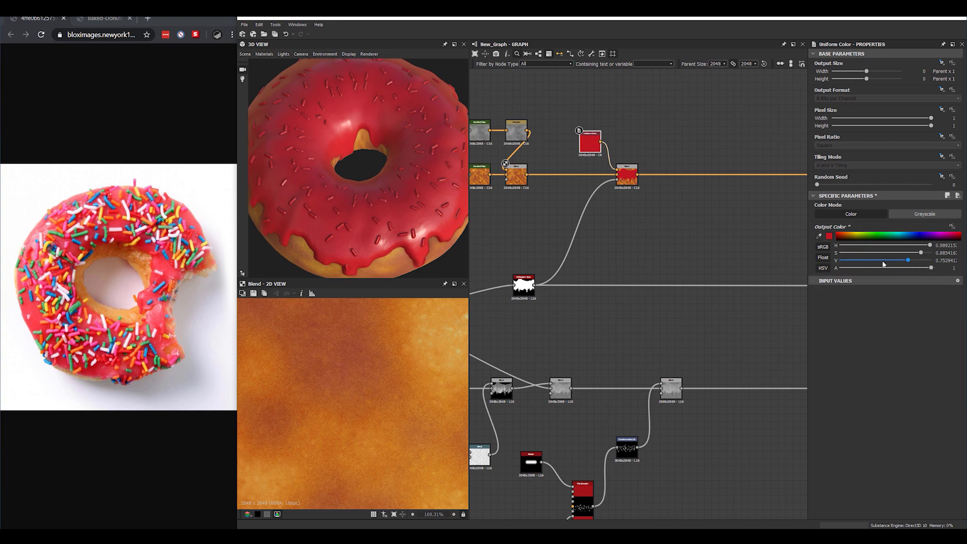
Search the web for "chocolate donut" in a new browser tab
{"action": "left_click", "coordinate": [148, 20]}
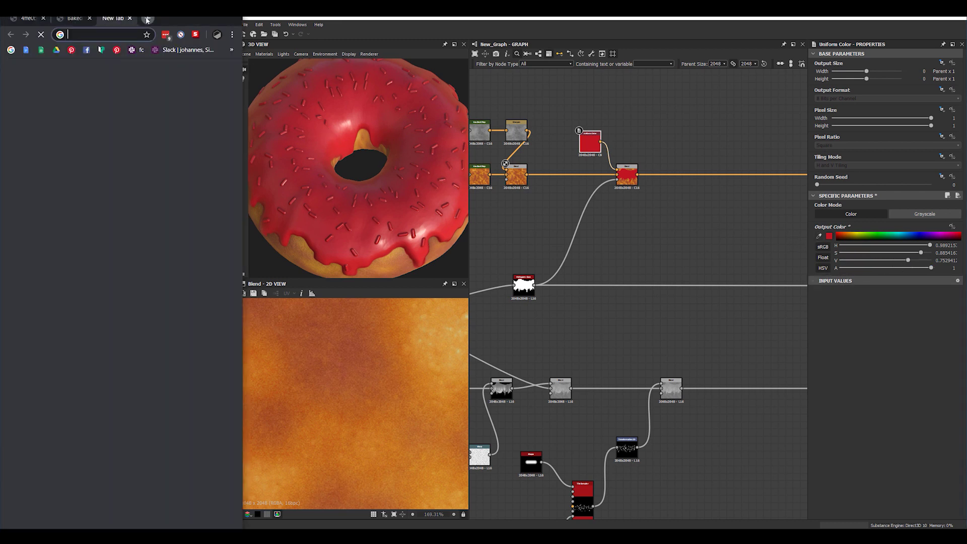
{"action": "type", "text": "cho"}
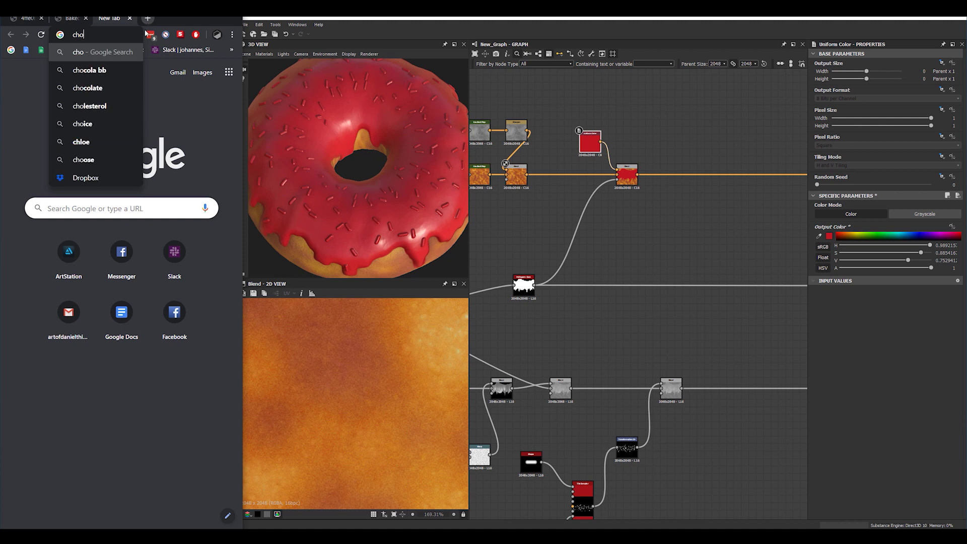
{"action": "type", "text": "colate d"}
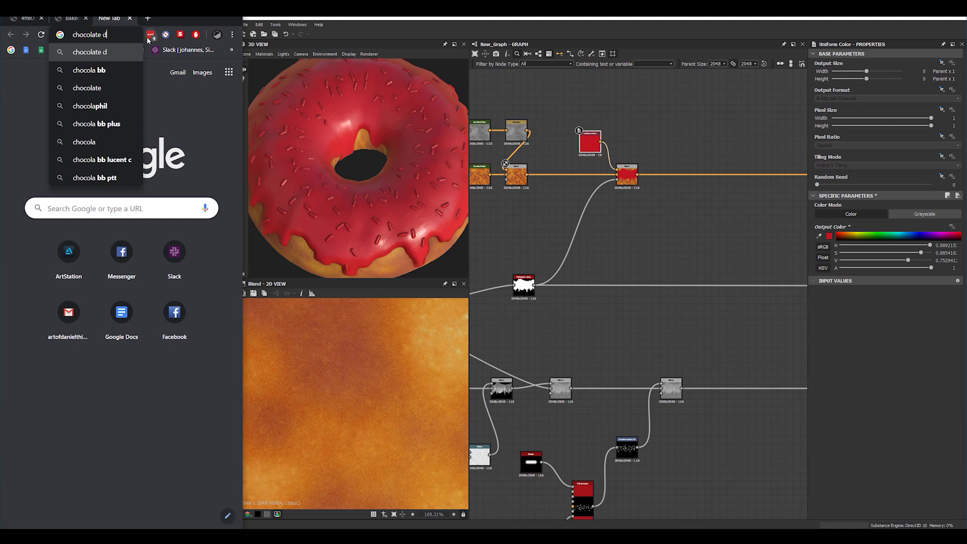
{"action": "type", "text": "onut"}
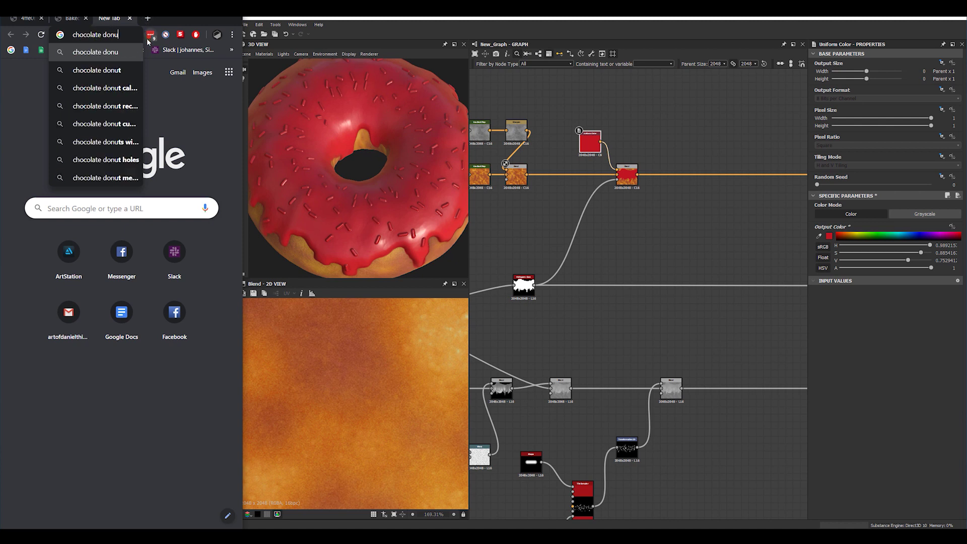
{"action": "key", "text": "Return"}
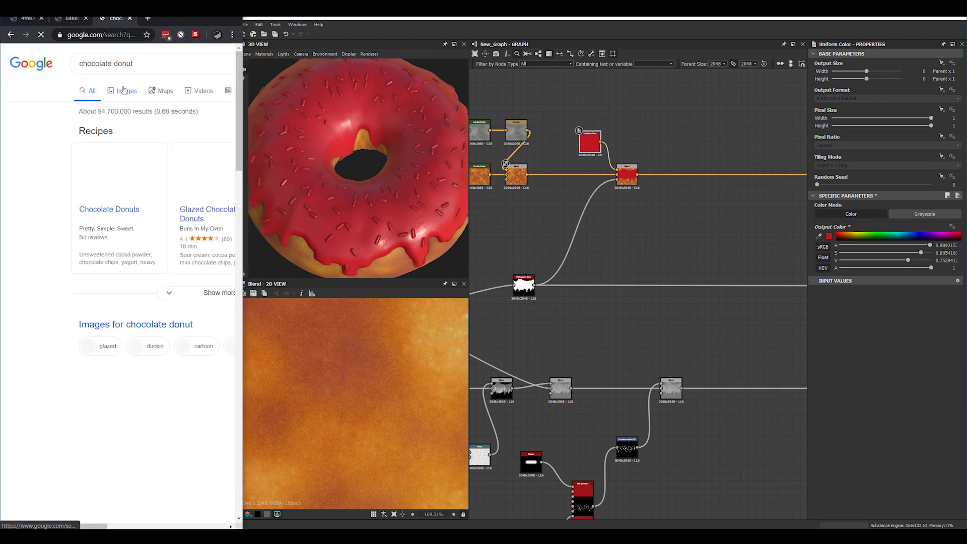
Open the image results for "chocolate donut" and sample the icing's Uniform Color from the first glazed doughnut photo
{"action": "left_click", "coordinate": [123, 92]}
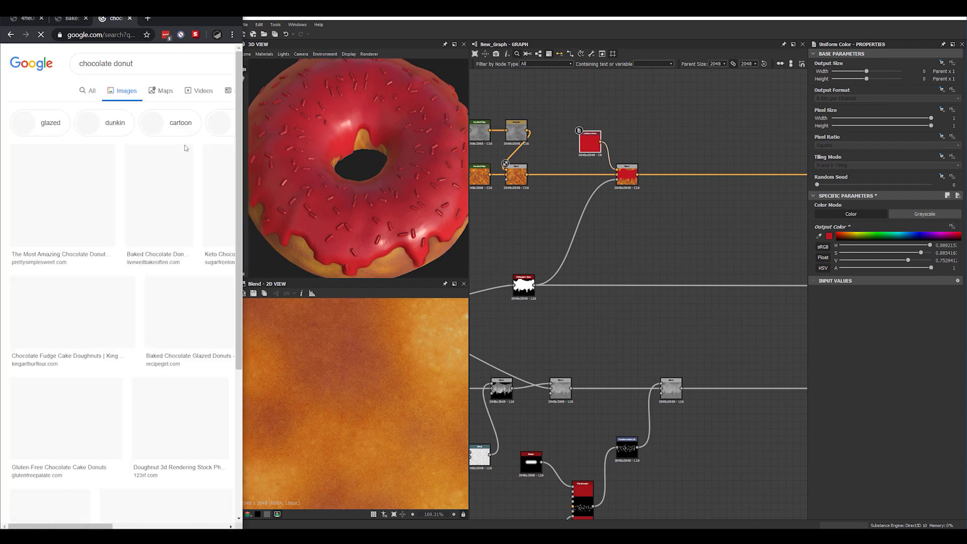
{"action": "left_click", "coordinate": [658, 178]}
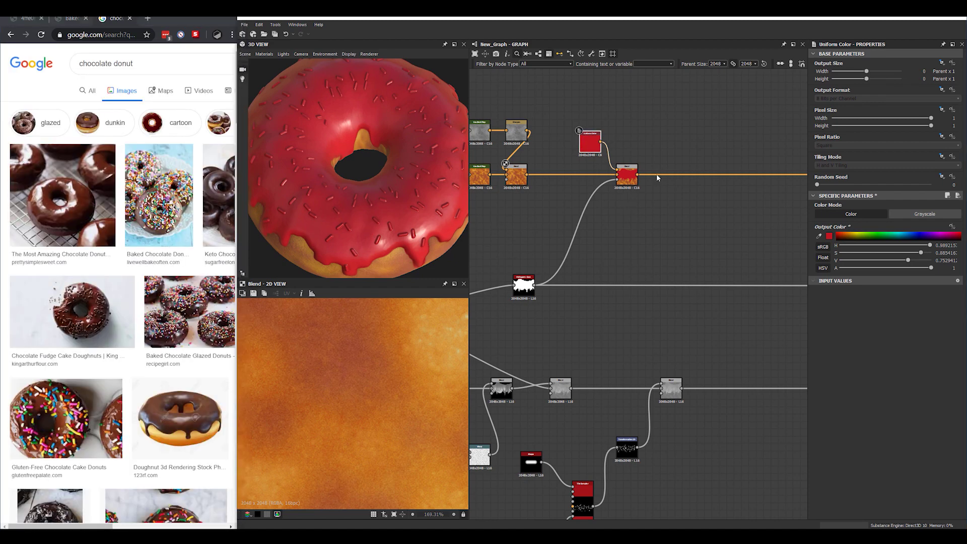
{"action": "left_click", "coordinate": [819, 236]}
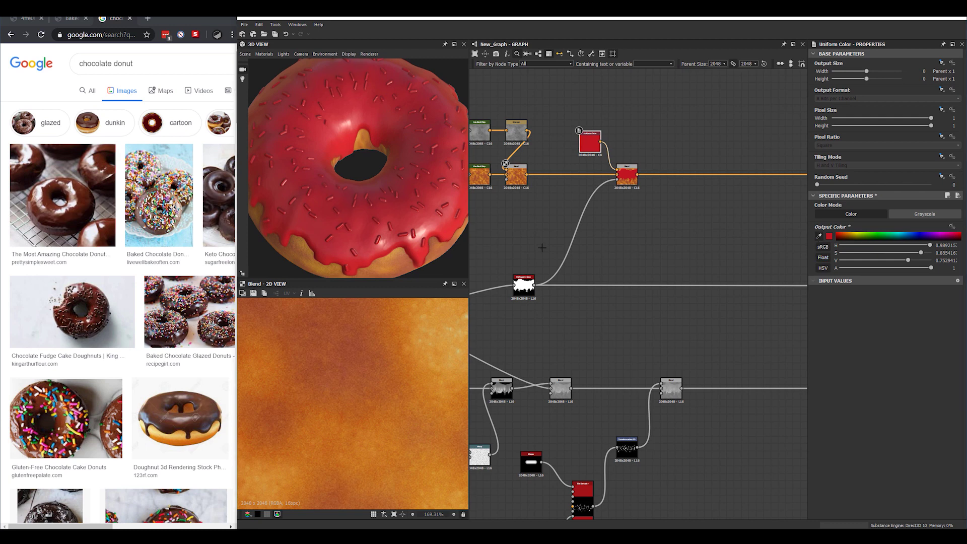
{"action": "left_click", "coordinate": [82, 193]}
{"action": "scroll", "coordinate": [317, 190], "scroll_direction": "down", "scroll_amount": 3}
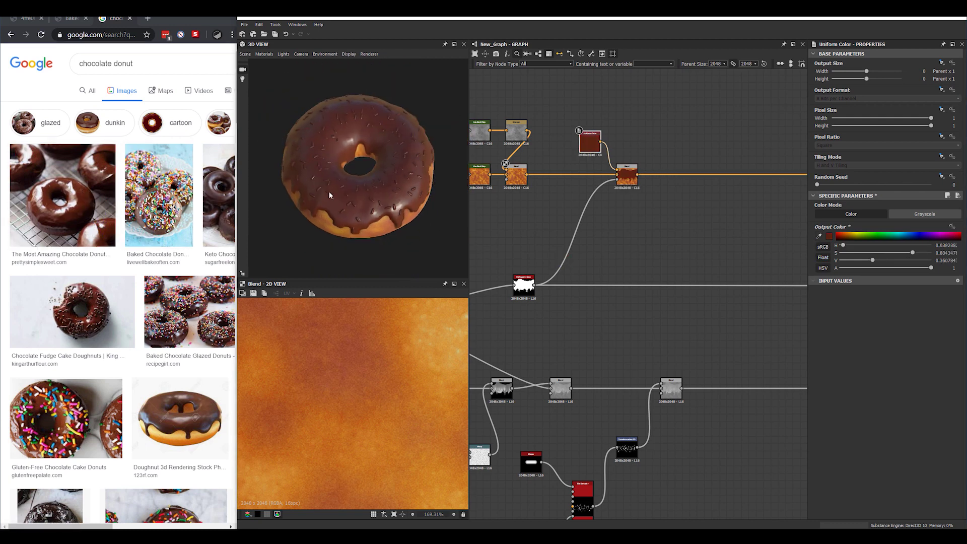
Lower the icing color's value to 0.31 and examine the chocolate icing on the doughnut
{"action": "left_click_drag", "start_coordinate": [329, 191], "coordinate": [443, 219]}
{"action": "scroll", "coordinate": [345, 225], "scroll_direction": "up", "scroll_amount": 3}
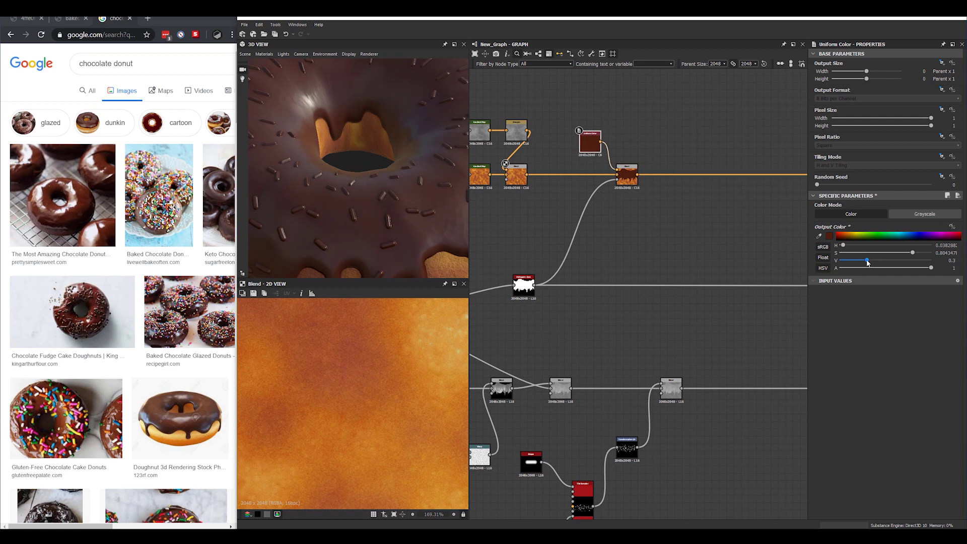
{"action": "scroll", "coordinate": [328, 189], "scroll_direction": "down", "scroll_amount": 5}
{"action": "left_click_drag", "start_coordinate": [328, 189], "coordinate": [352, 159]}
{"action": "scroll", "coordinate": [625, 285], "scroll_direction": "down", "scroll_amount": 2}
{"action": "scroll", "coordinate": [671, 249], "scroll_direction": "up", "scroll_amount": 5}
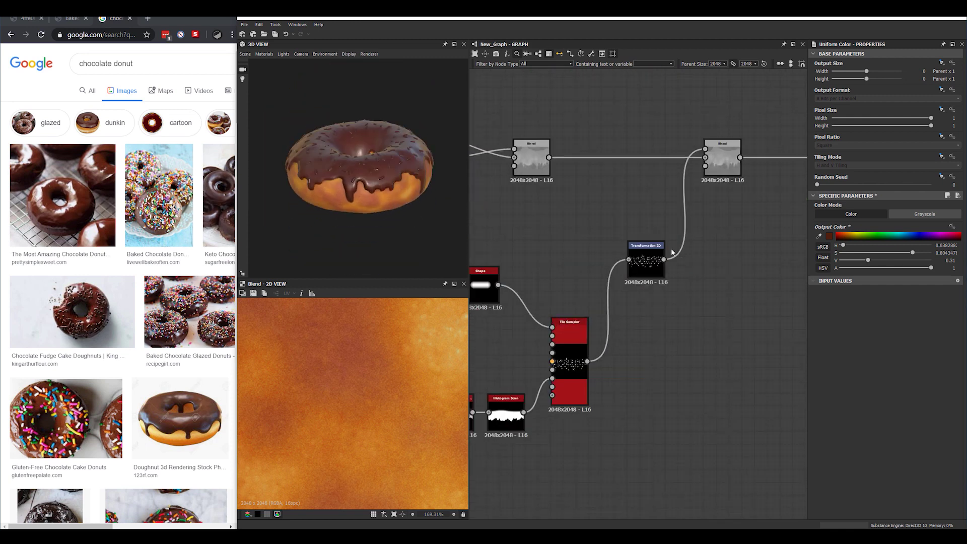
Insert a new Blend node into the base color chain after the icing Blend and space it out
{"action": "scroll", "coordinate": [661, 220], "scroll_direction": "down", "scroll_amount": 3}
{"action": "middle_click_drag", "start_coordinate": [658, 215], "coordinate": [678, 281]}
{"action": "left_click", "coordinate": [567, 188]}
{"action": "middle_click_drag", "start_coordinate": [618, 217], "coordinate": [591, 207]}
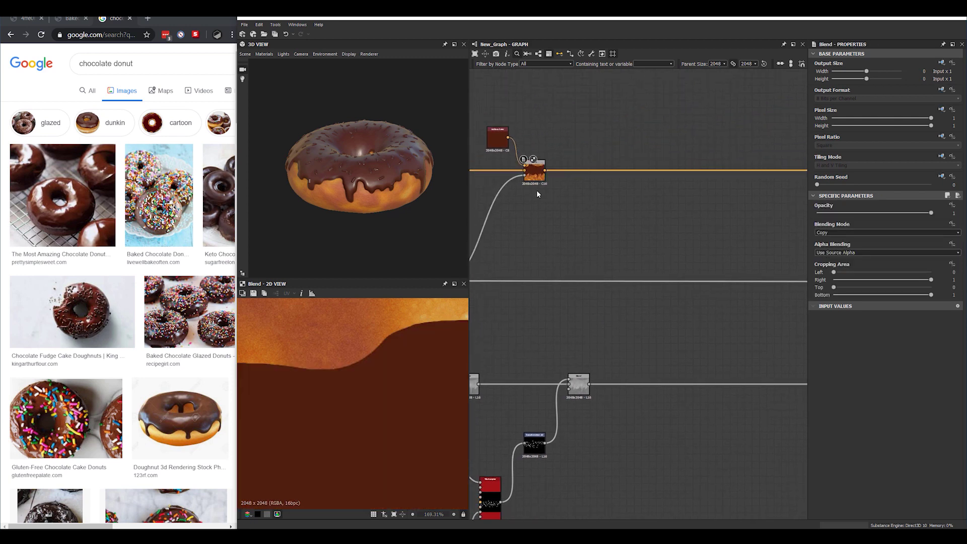
{"action": "key", "text": "space"}
{"action": "type", "text": "bl"}
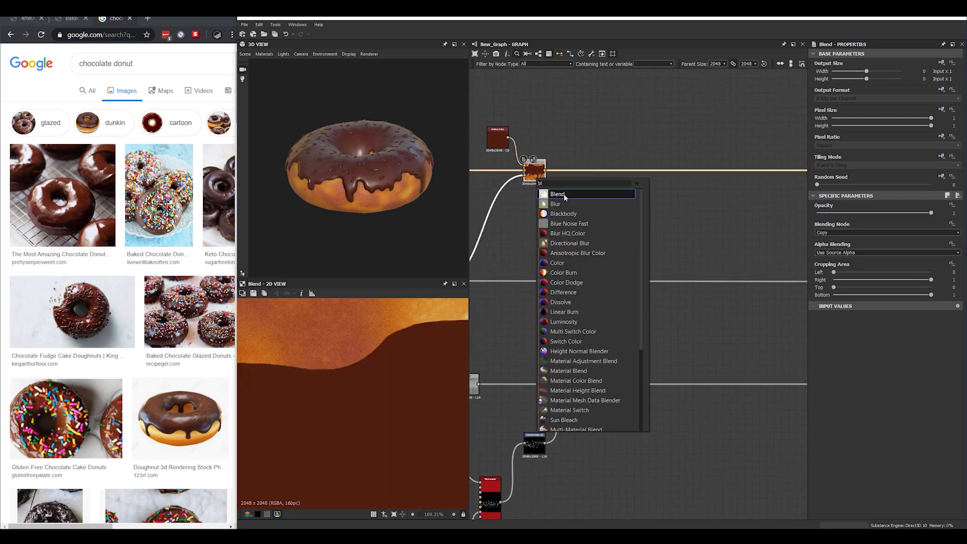
{"action": "left_click", "coordinate": [564, 195]}
{"action": "left_click_drag", "start_coordinate": [573, 176], "coordinate": [639, 176]}
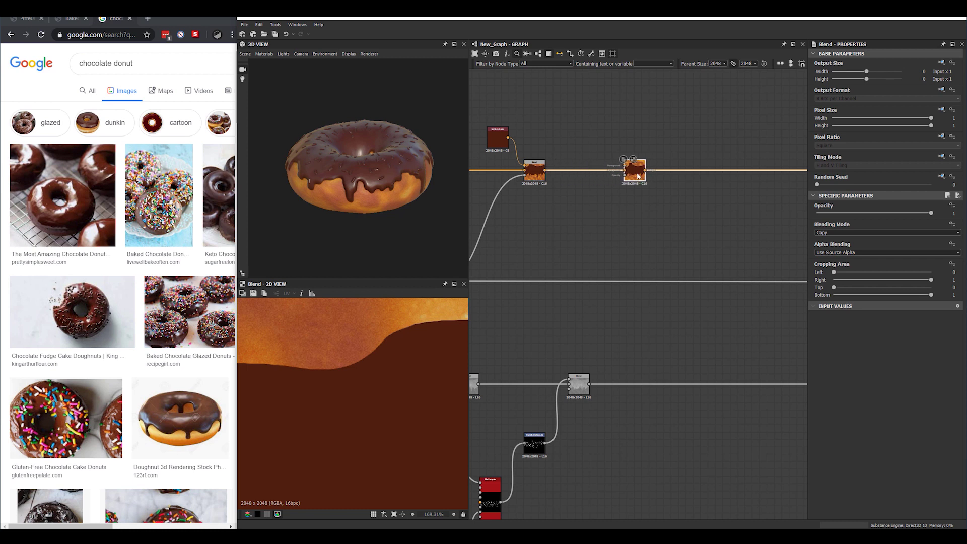
Add a Flood Fill node fed by the sprinkles' Transformation 2D output and preview its result
{"action": "middle_click_drag", "start_coordinate": [614, 239], "coordinate": [645, 171]}
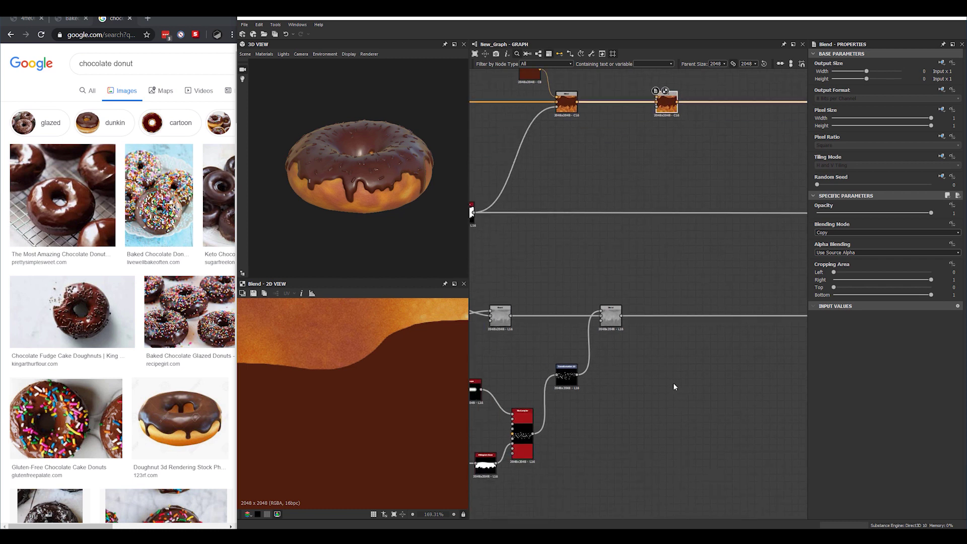
{"action": "key", "text": "space"}
{"action": "type", "text": "fl"}
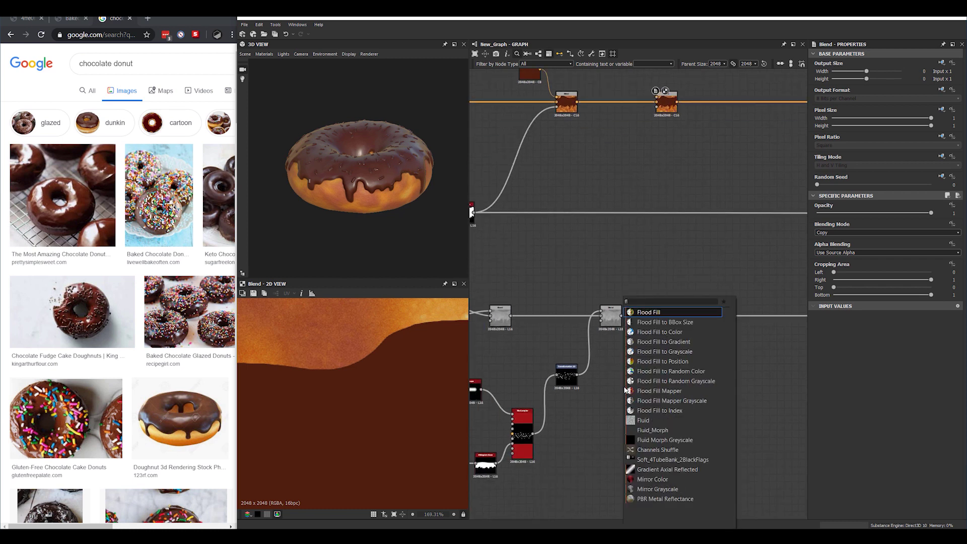
{"action": "left_click", "coordinate": [661, 313]}
{"action": "scroll", "coordinate": [542, 407], "scroll_direction": "up", "scroll_amount": 3}
{"action": "double_click", "coordinate": [582, 353]}
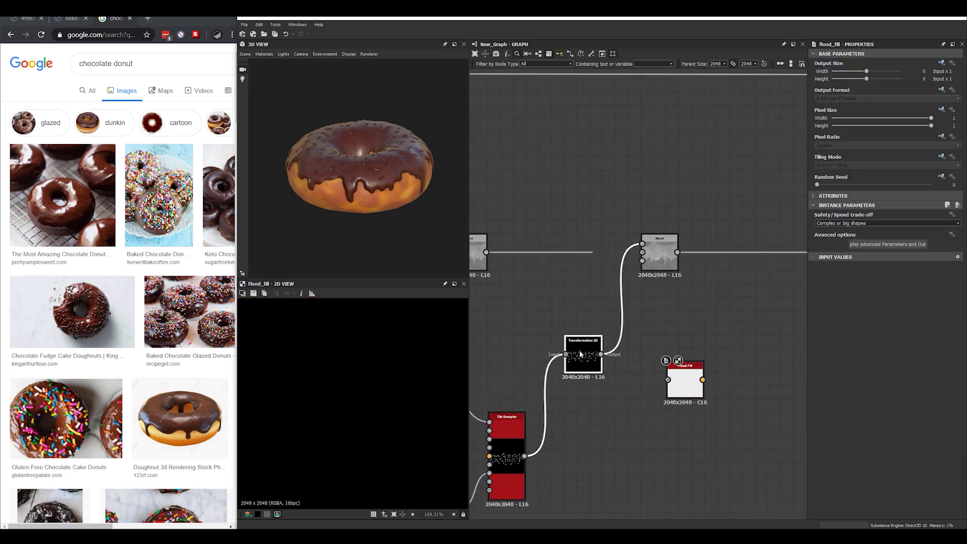
{"action": "scroll", "coordinate": [371, 423], "scroll_direction": "down", "scroll_amount": 8}
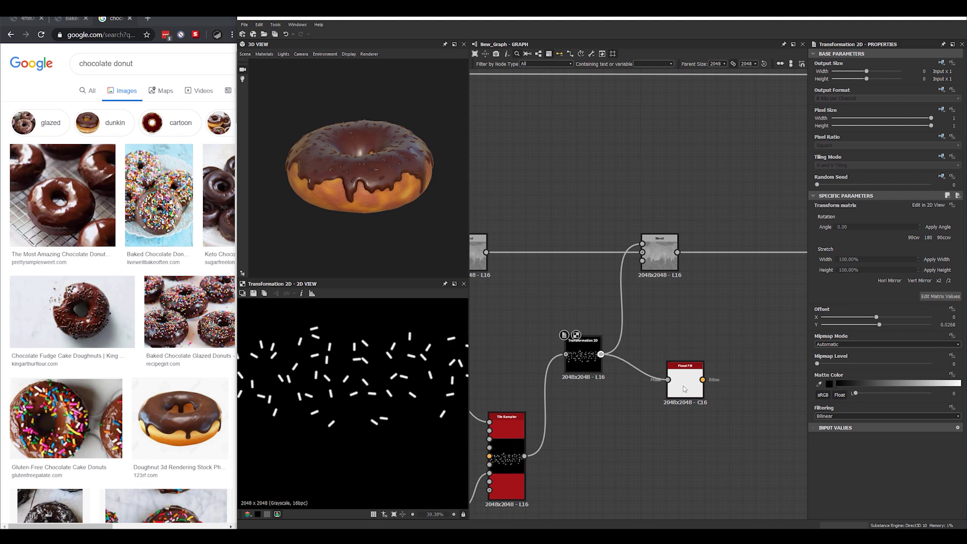
{"action": "left_click_drag", "start_coordinate": [685, 389], "coordinate": [666, 362]}
{"action": "double_click", "coordinate": [666, 362]}
{"action": "scroll", "coordinate": [592, 429], "scroll_direction": "down", "scroll_amount": 2}
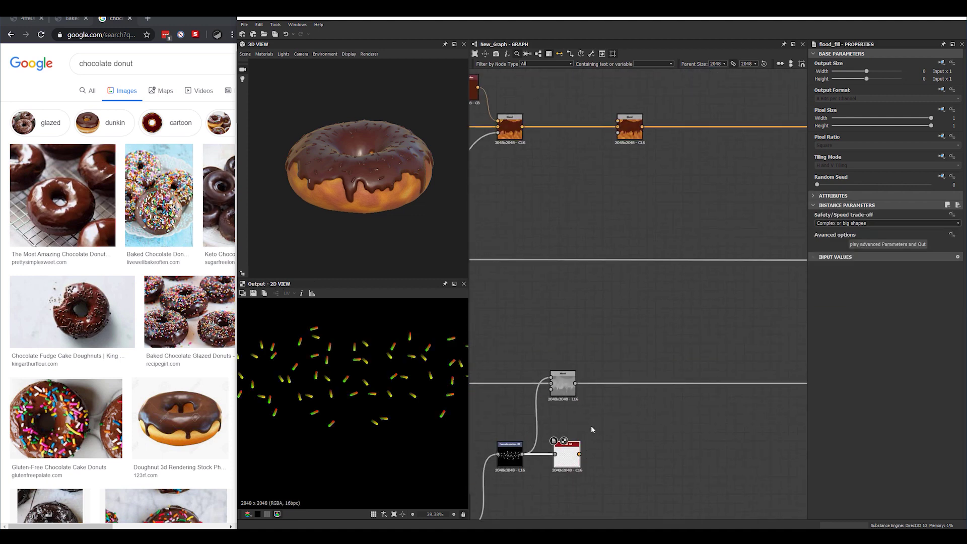
{"action": "key", "text": "space"}
{"action": "type", "text": "floo"}
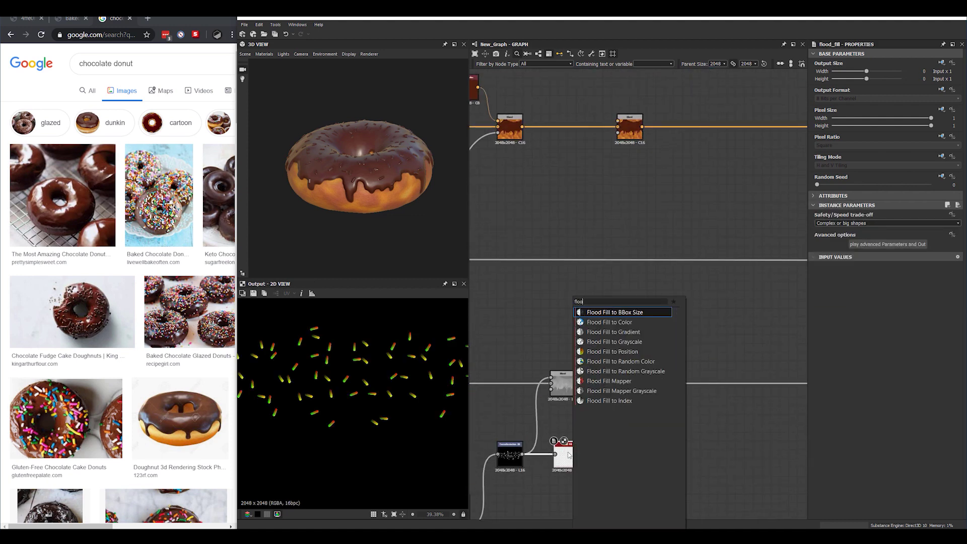
{"action": "left_click", "coordinate": [627, 322]}
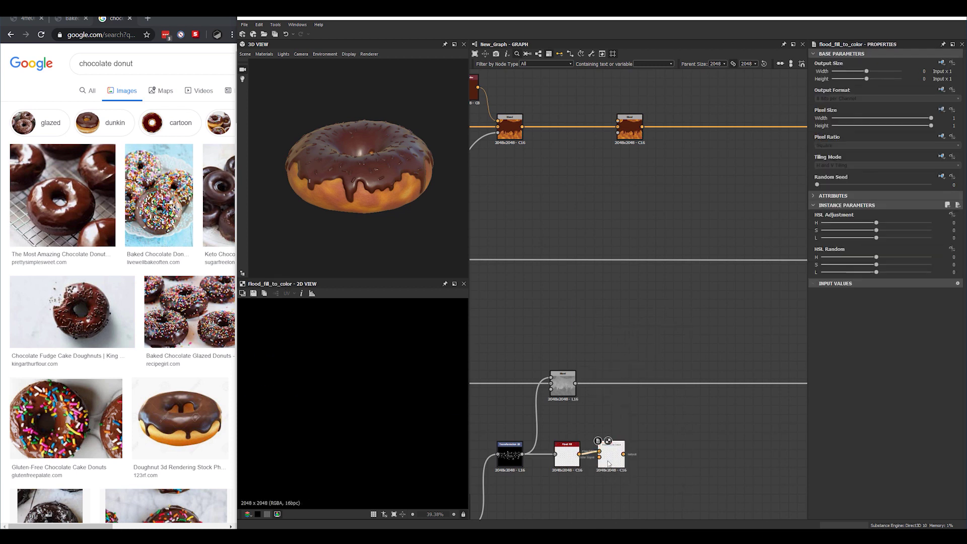
{"action": "scroll", "coordinate": [597, 440], "scroll_direction": "down", "scroll_amount": 1}
{"action": "middle_click_drag", "start_coordinate": [598, 440], "coordinate": [620, 451]}
{"action": "scroll", "coordinate": [629, 393], "scroll_direction": "up", "scroll_amount": 1}
{"action": "scroll", "coordinate": [621, 442], "scroll_direction": "up", "scroll_amount": 2}
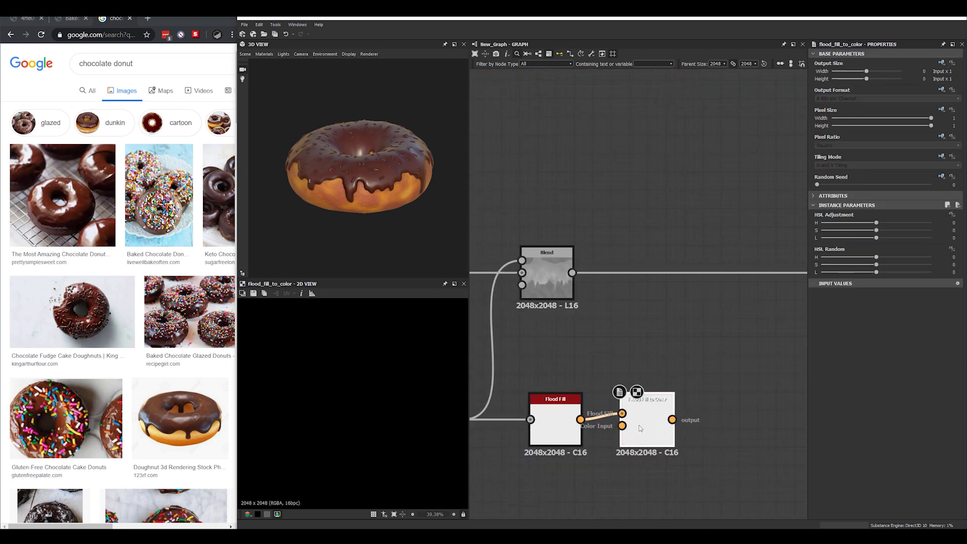
{"action": "left_click_drag", "start_coordinate": [646, 422], "coordinate": [699, 416]}
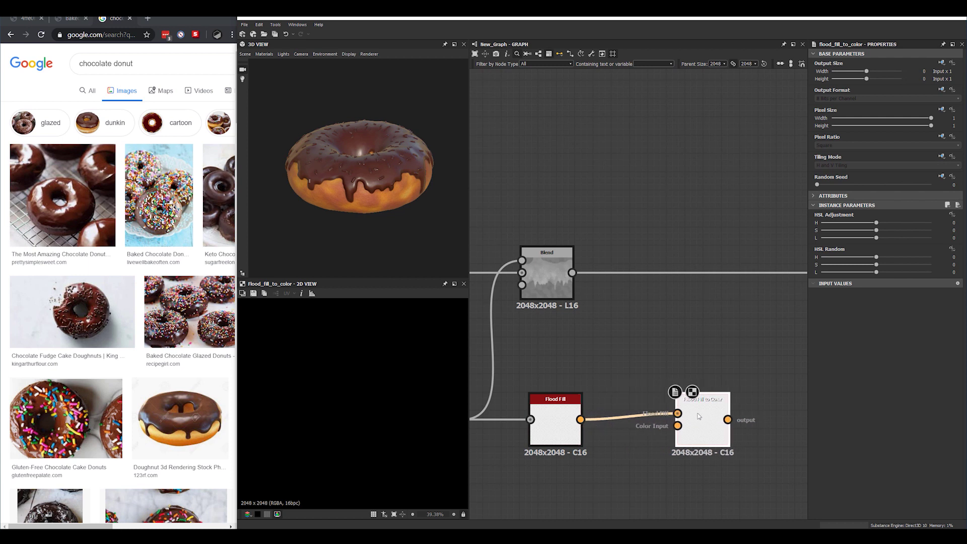
{"action": "key", "text": "Delete"}
Add a Flood Fill to Random Grayscale node after the sprinkles' Flood Fill
{"action": "double_click", "coordinate": [554, 422]}
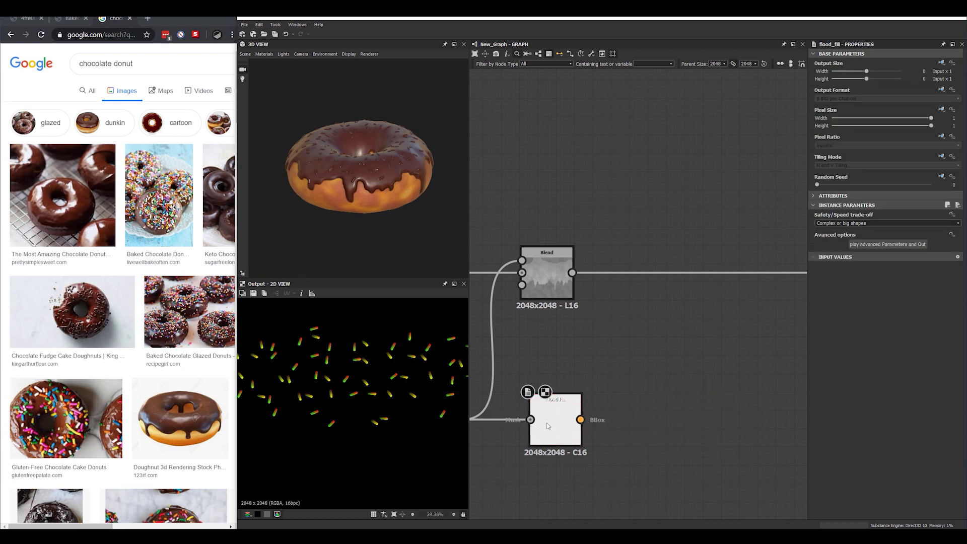
{"action": "key", "text": "space"}
{"action": "type", "text": "floo"}
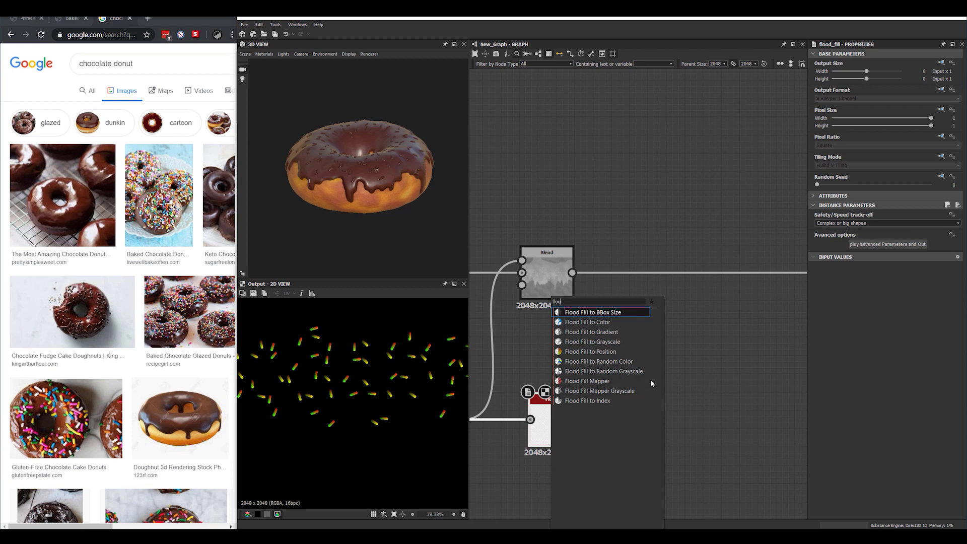
{"action": "left_click", "coordinate": [631, 373]}
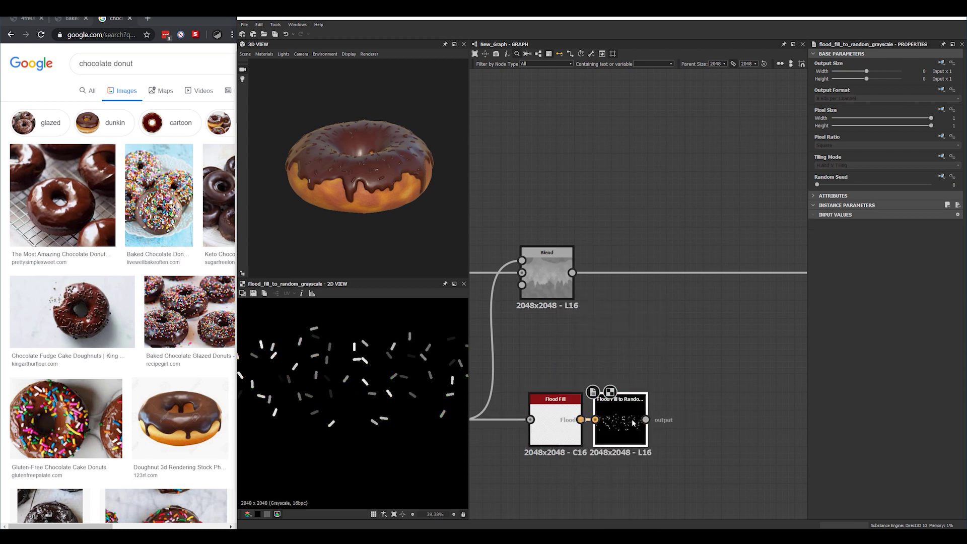
Add a Gradient Map after the random grayscale node and connect it to the new base color Blend's foreground
{"action": "key", "text": "space"}
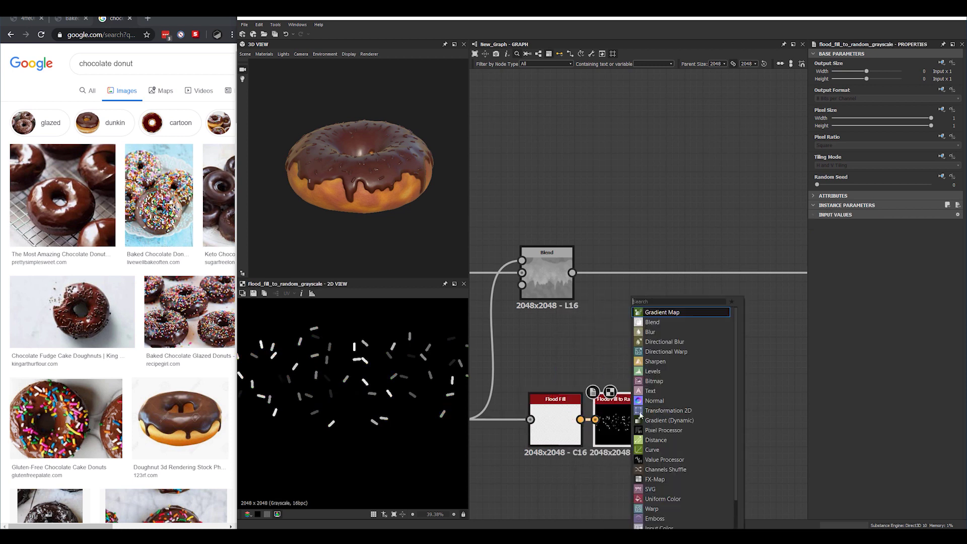
{"action": "left_click", "coordinate": [665, 312]}
{"action": "scroll", "coordinate": [688, 349], "scroll_direction": "down", "scroll_amount": 5}
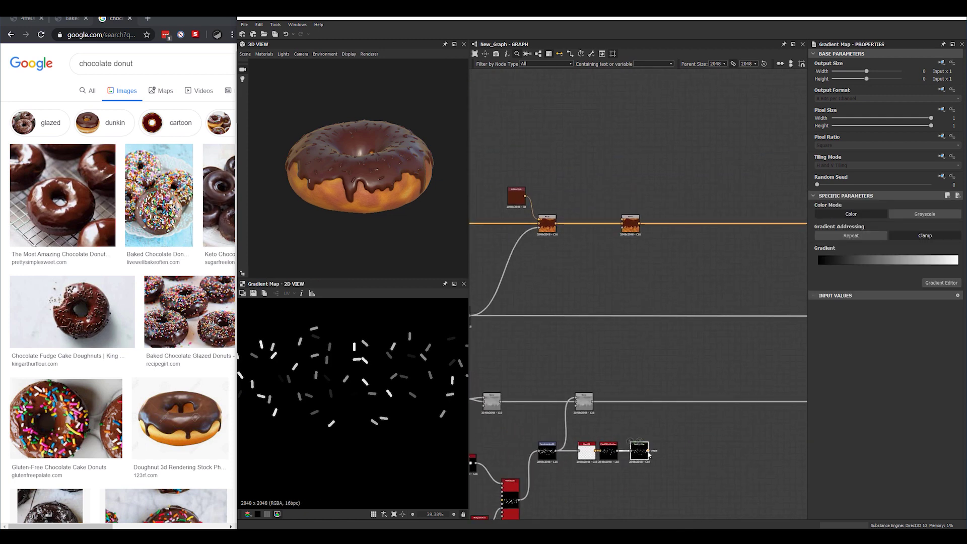
{"action": "left_click_drag", "start_coordinate": [648, 452], "coordinate": [624, 220]}
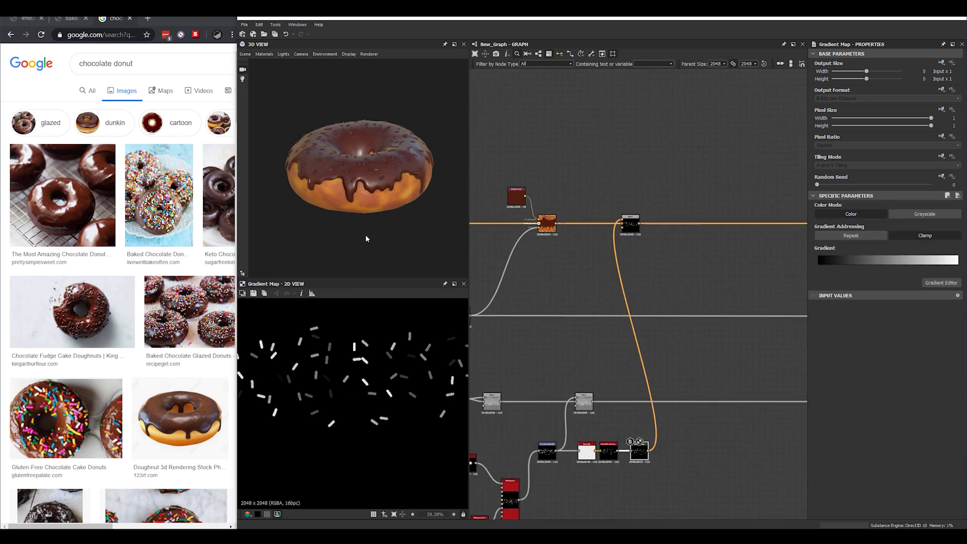
{"action": "scroll", "coordinate": [357, 215], "scroll_direction": "up", "scroll_amount": 5}
{"action": "left_click", "coordinate": [628, 230]}
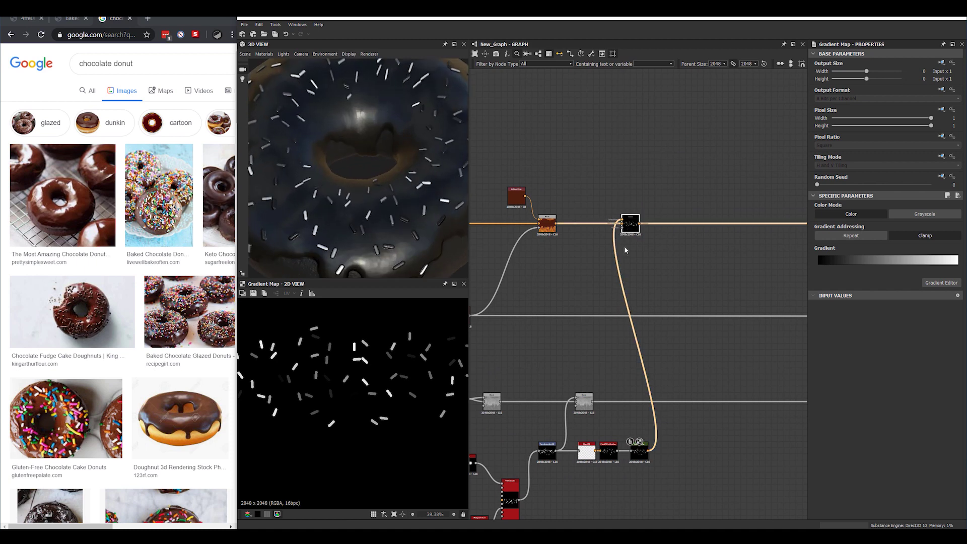
Pick the Gradient Map's gradient across the sprinkles in the pink doughnut photo and check the colors on the doughnut
{"action": "scroll", "coordinate": [694, 379], "scroll_direction": "up", "scroll_amount": 3}
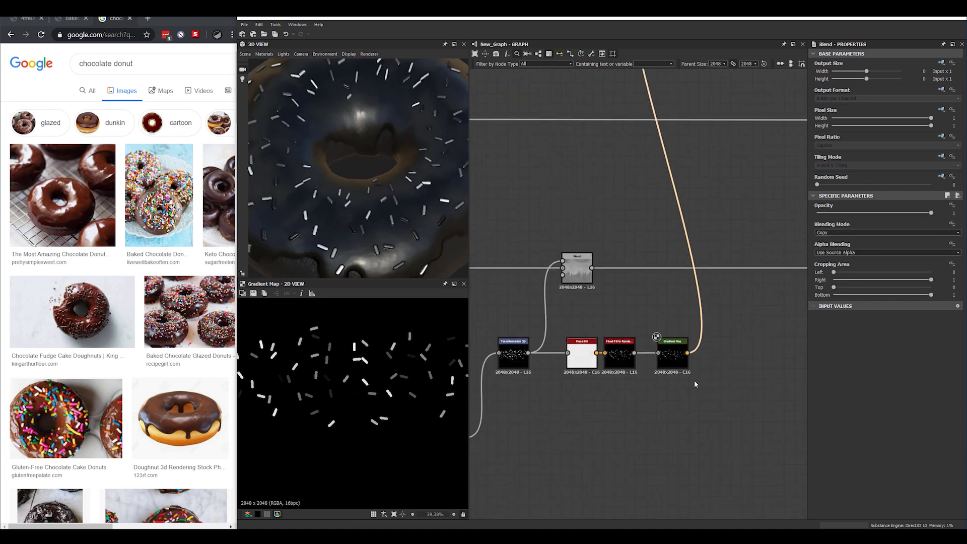
{"action": "left_click", "coordinate": [671, 351]}
{"action": "left_click", "coordinate": [933, 285]}
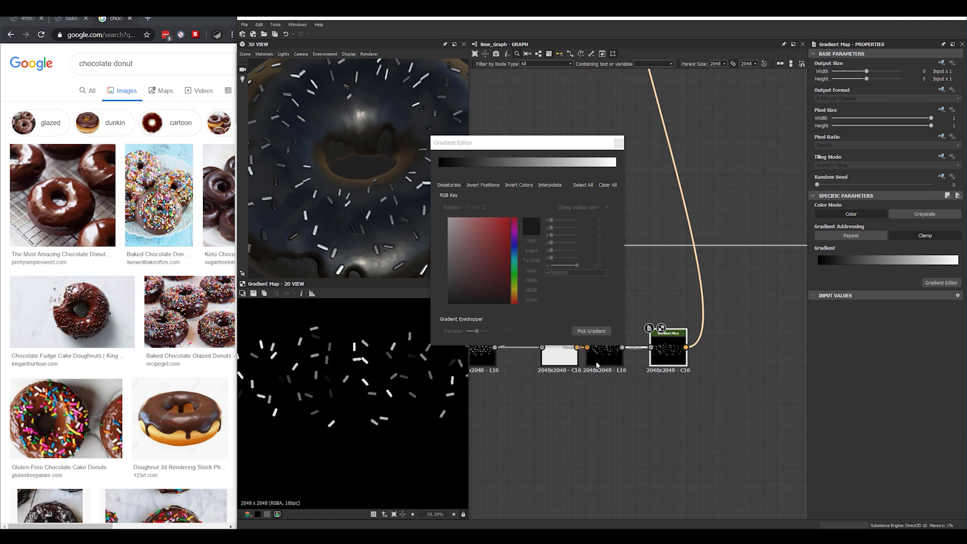
{"action": "left_click", "coordinate": [71, 20]}
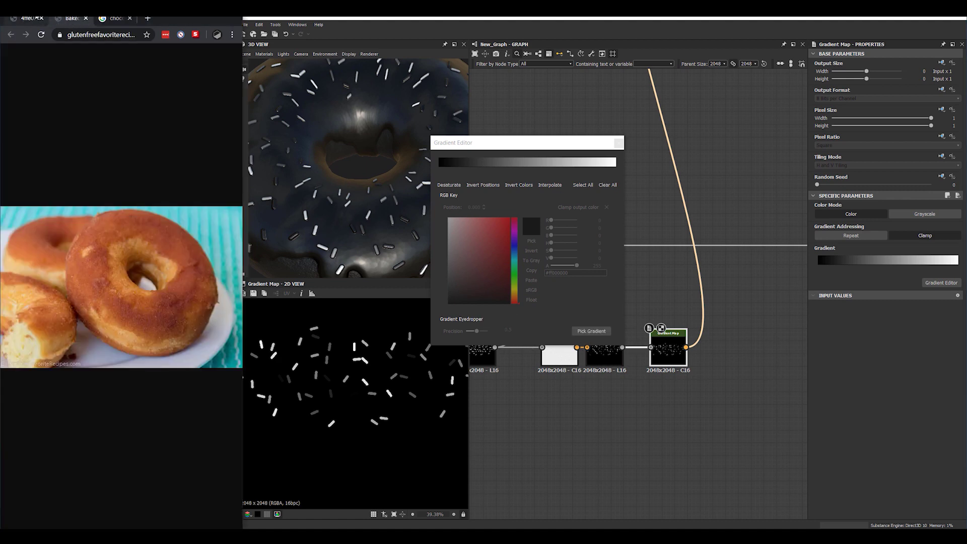
{"action": "left_click", "coordinate": [26, 18]}
{"action": "left_click", "coordinate": [592, 331]}
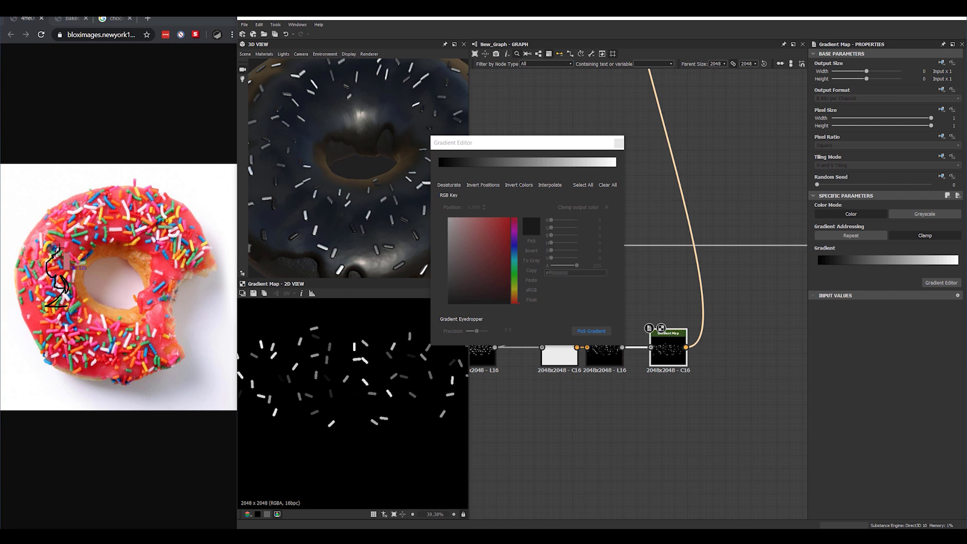
{"action": "left_click_drag", "start_coordinate": [41, 237], "coordinate": [42, 235]}
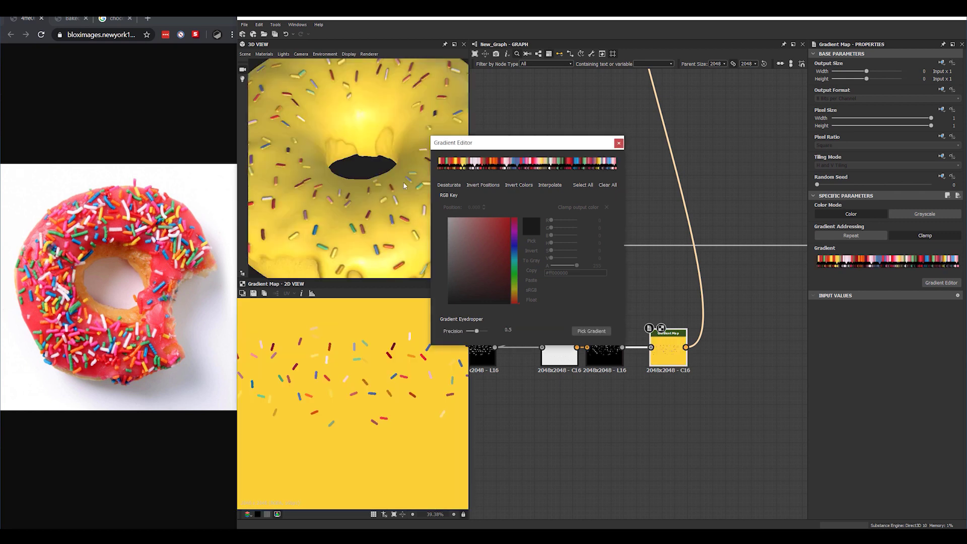
{"action": "scroll", "coordinate": [404, 185], "scroll_direction": "down", "scroll_amount": 5}
{"action": "scroll", "coordinate": [346, 205], "scroll_direction": "up", "scroll_amount": 8}
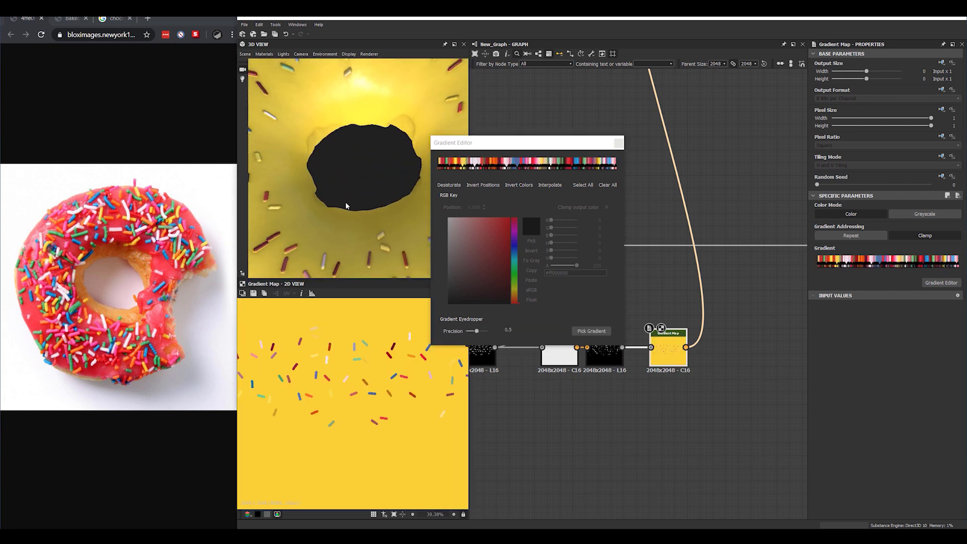
{"action": "scroll", "coordinate": [346, 206], "scroll_direction": "up", "scroll_amount": 3}
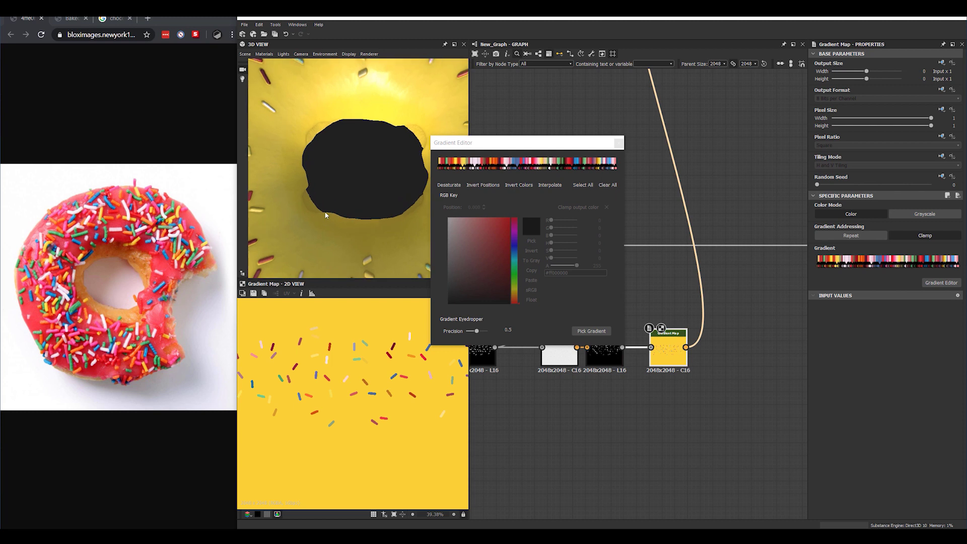
Make the yellow key at the start of the sprinkle gradient fully transparent, darken it, and close the Gradient Editor
{"action": "left_click", "coordinate": [438, 168]}
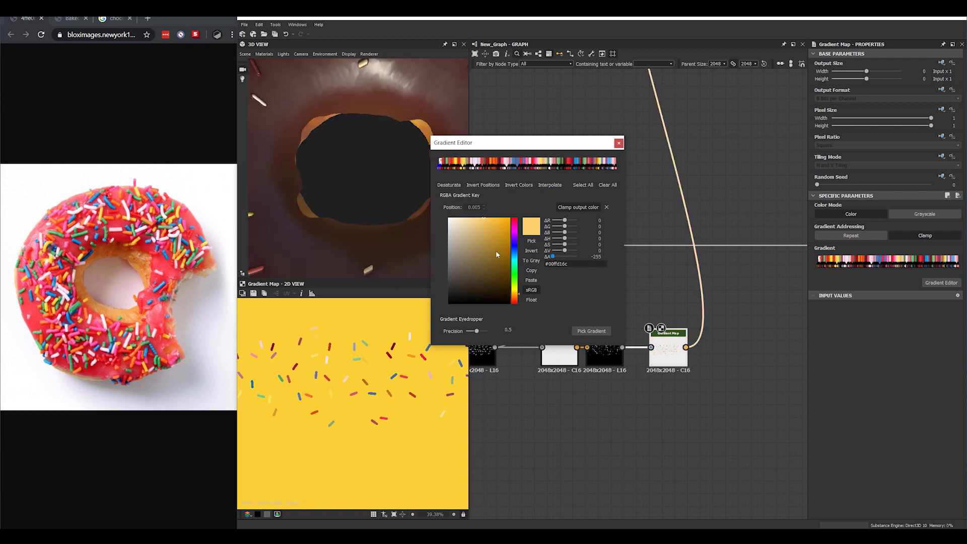
{"action": "left_click_drag", "start_coordinate": [496, 251], "coordinate": [493, 254]}
{"action": "left_click", "coordinate": [619, 142]}
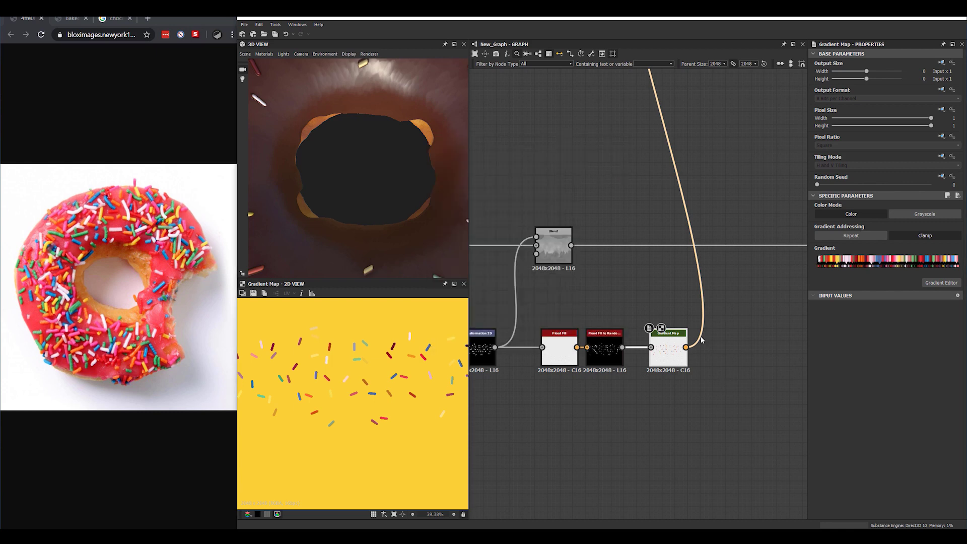
Examine the sprinkles' random grayscale, Gradient Map and base color Blend outputs, and inspect the colored sprinkles on the doughnut
{"action": "left_click", "coordinate": [605, 351]}
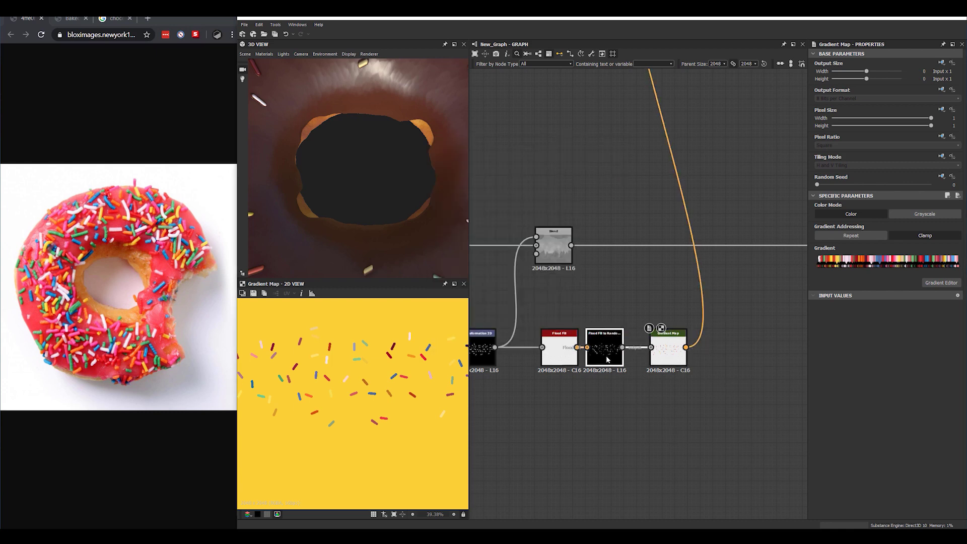
{"action": "scroll", "coordinate": [588, 370], "scroll_direction": "up", "scroll_amount": 5}
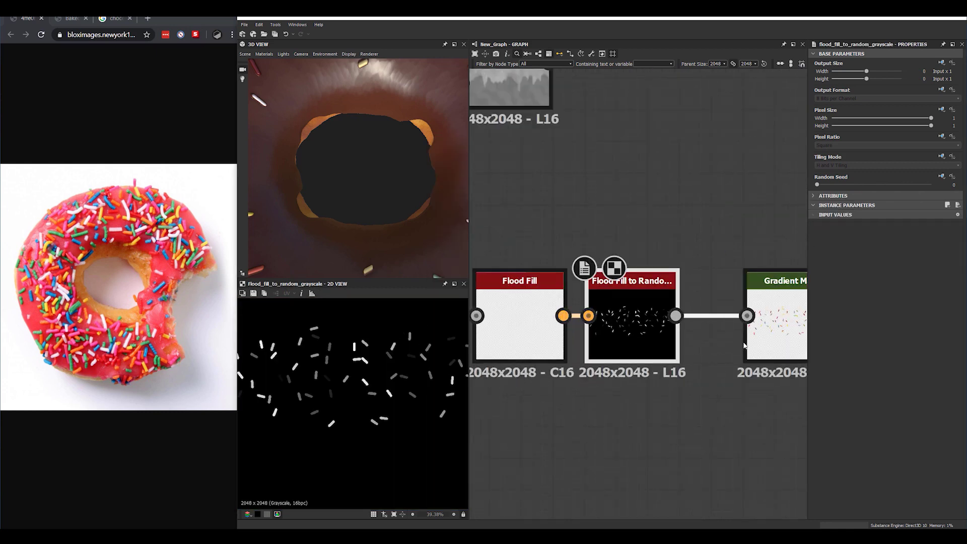
{"action": "double_click", "coordinate": [776, 317]}
{"action": "scroll", "coordinate": [709, 358], "scroll_direction": "down", "scroll_amount": 4}
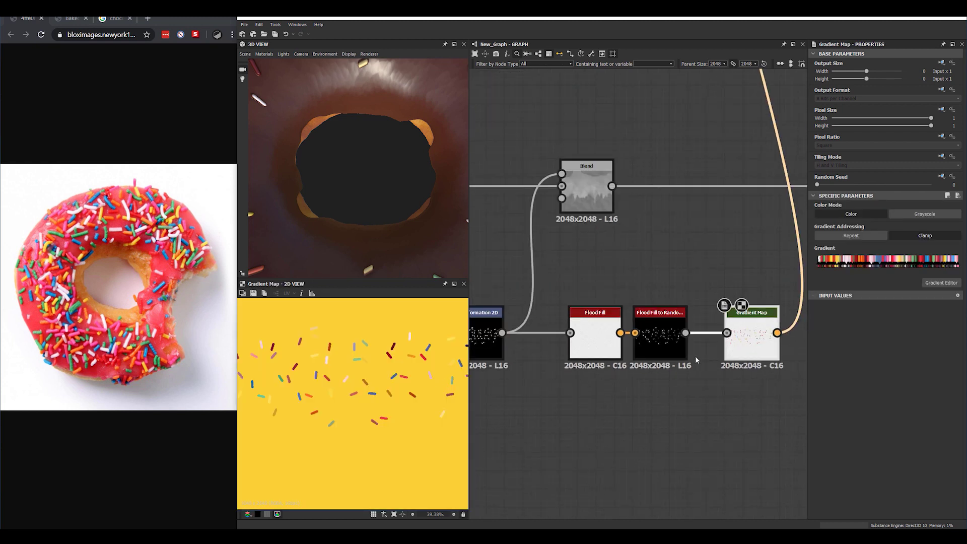
{"action": "left_click", "coordinate": [682, 458]}
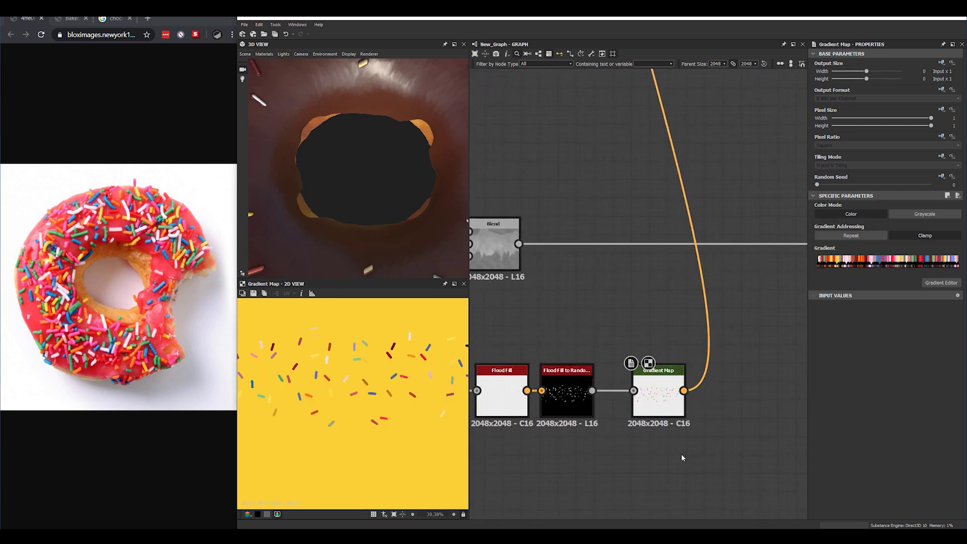
{"action": "scroll", "coordinate": [374, 386], "scroll_direction": "down", "scroll_amount": 3}
{"action": "scroll", "coordinate": [374, 386], "scroll_direction": "up", "scroll_amount": 1}
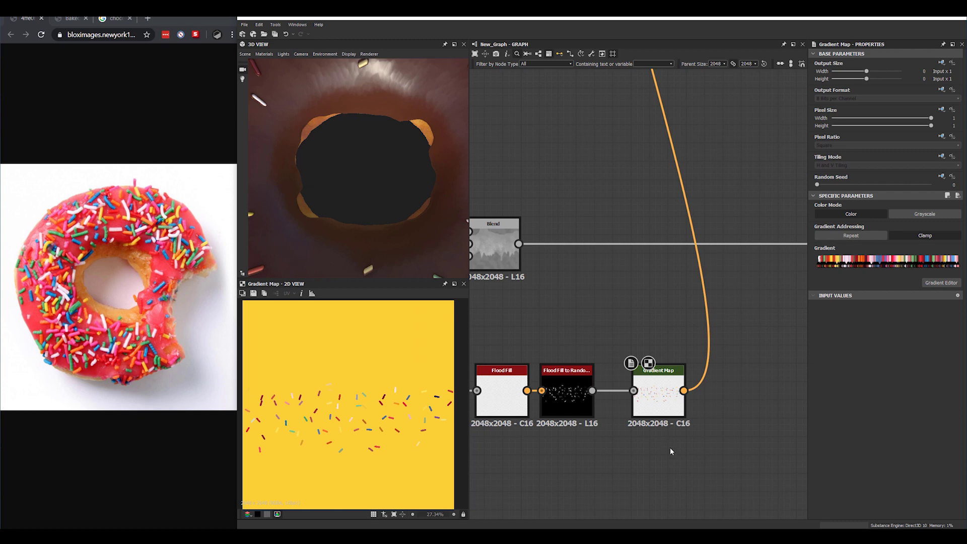
{"action": "scroll", "coordinate": [663, 432], "scroll_direction": "up", "scroll_amount": 3}
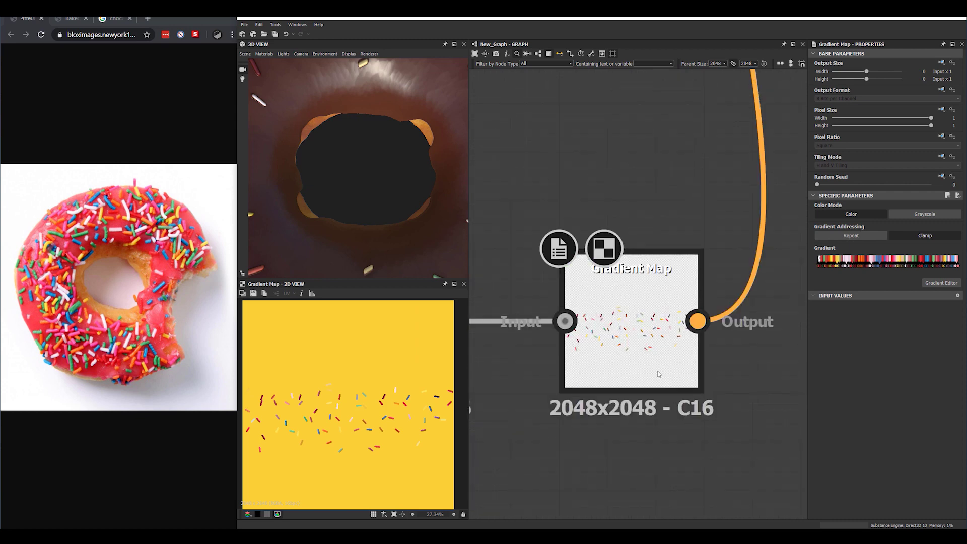
{"action": "scroll", "coordinate": [625, 369], "scroll_direction": "down", "scroll_amount": 2}
{"action": "scroll", "coordinate": [619, 327], "scroll_direction": "down", "scroll_amount": 3}
{"action": "middle_click_drag", "start_coordinate": [589, 79], "coordinate": [636, 268]}
{"action": "scroll", "coordinate": [654, 218], "scroll_direction": "up", "scroll_amount": 3}
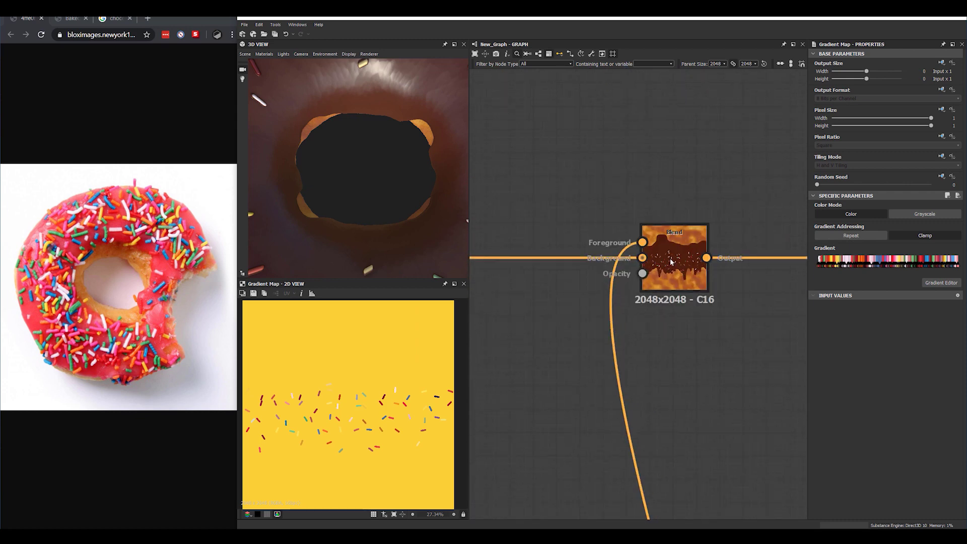
{"action": "left_click", "coordinate": [671, 256]}
{"action": "left_click", "coordinate": [671, 255]}
{"action": "scroll", "coordinate": [379, 228], "scroll_direction": "down", "scroll_amount": 3}
{"action": "left_click_drag", "start_coordinate": [380, 228], "coordinate": [404, 213]}
Set the sprinkle Tile Sampler's X Amount and Y Amount to 12
{"action": "scroll", "coordinate": [388, 171], "scroll_direction": "down", "scroll_amount": 2}
{"action": "scroll", "coordinate": [663, 313], "scroll_direction": "down", "scroll_amount": 5}
{"action": "middle_click_drag", "start_coordinate": [593, 429], "coordinate": [649, 278]}
{"action": "middle_click_drag", "start_coordinate": [567, 411], "coordinate": [593, 266]}
{"action": "scroll", "coordinate": [604, 319], "scroll_direction": "up", "scroll_amount": 4}
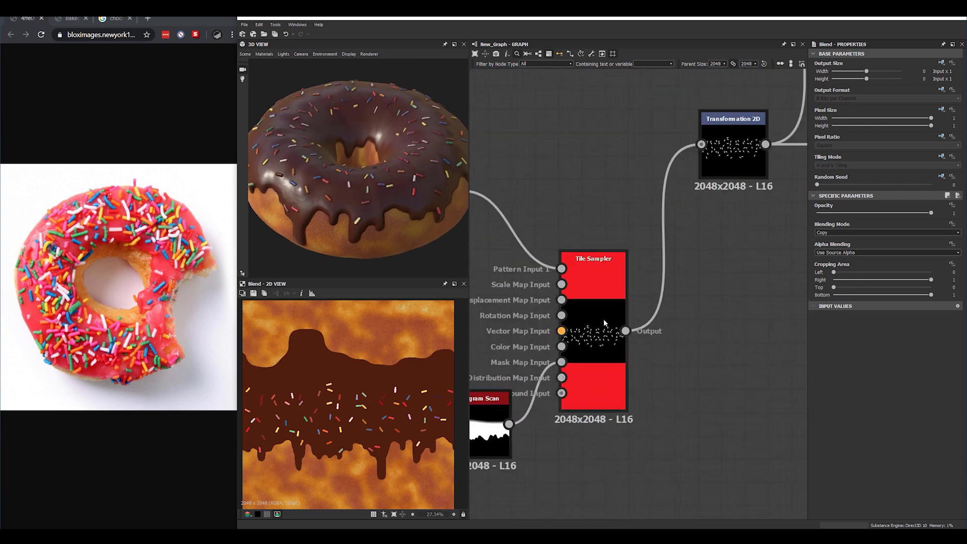
{"action": "left_click", "coordinate": [602, 327]}
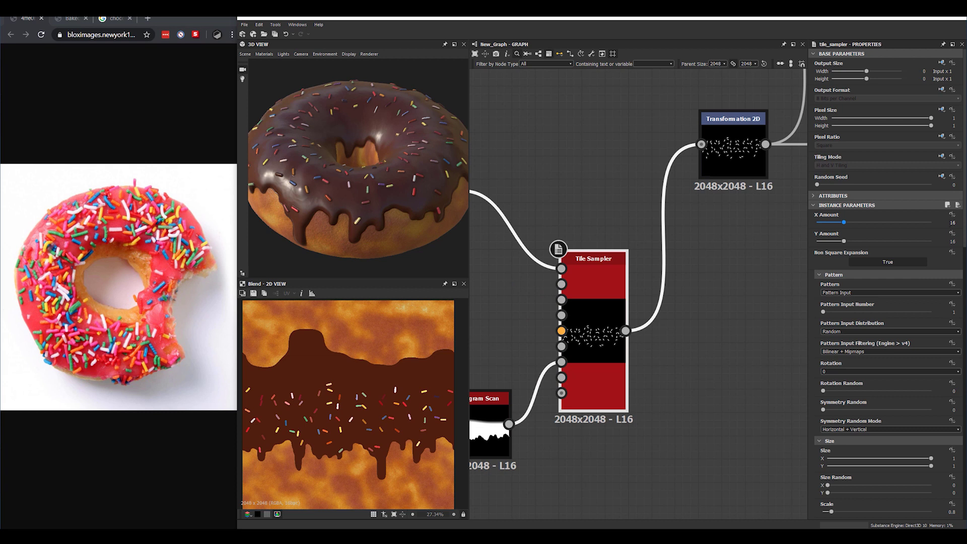
{"action": "type", "text": "12"}
{"action": "left_click", "coordinate": [952, 241]}
{"action": "type", "text": "12"}
{"action": "key", "text": "Return"}
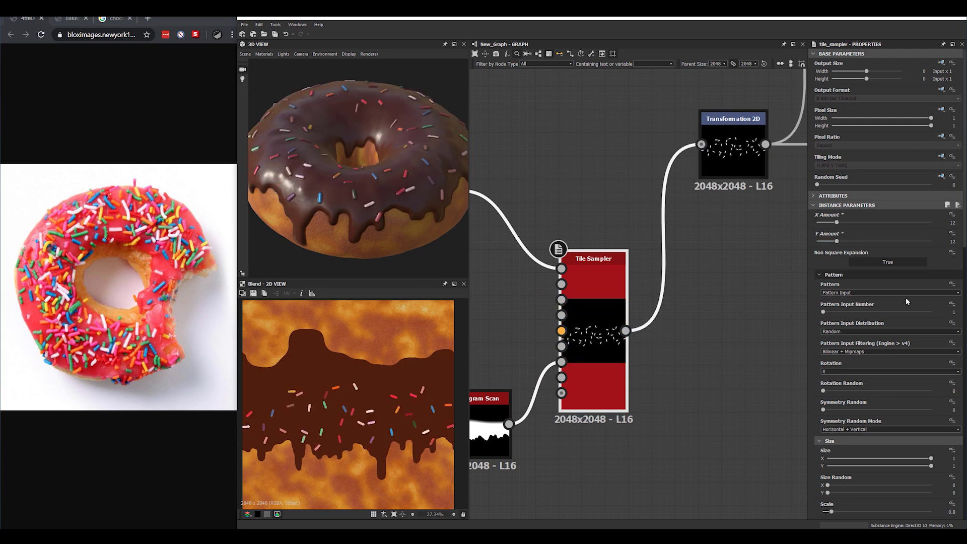
Enlarge the sprinkles by raising the Tile Sampler's Scale to 1.08, and check their size on the doughnut
{"action": "scroll", "coordinate": [887, 427], "scroll_direction": "down", "scroll_amount": 3}
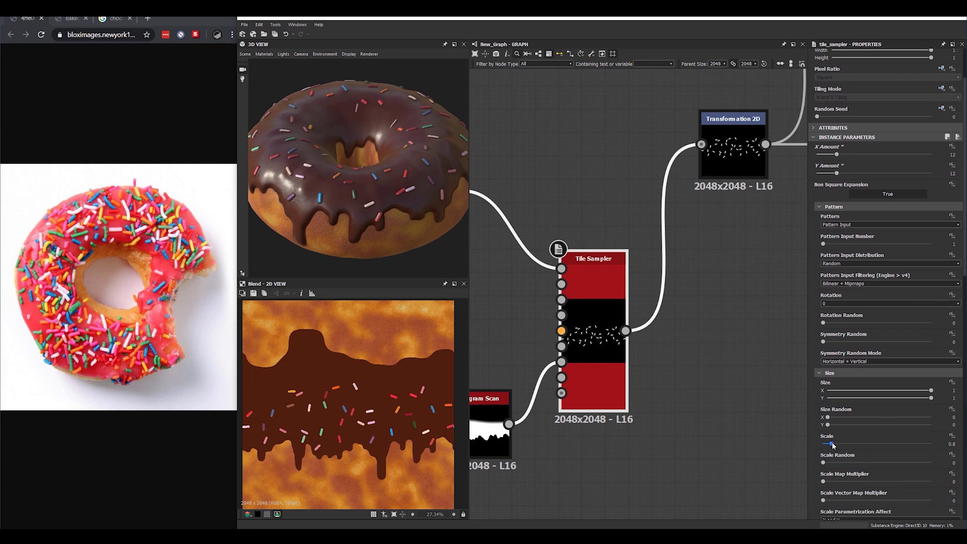
{"action": "left_click_drag", "start_coordinate": [833, 445], "coordinate": [835, 446]}
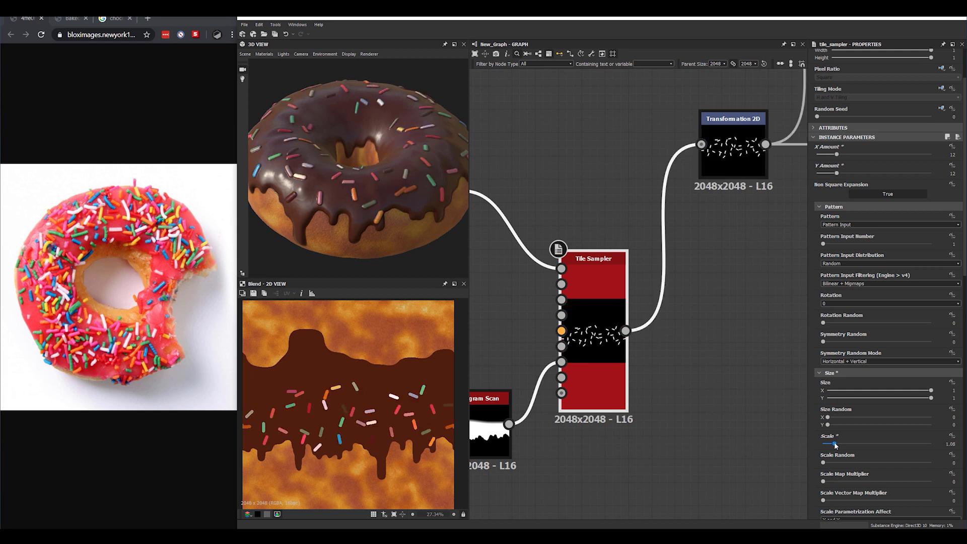
{"action": "scroll", "coordinate": [380, 245], "scroll_direction": "down", "scroll_amount": 3}
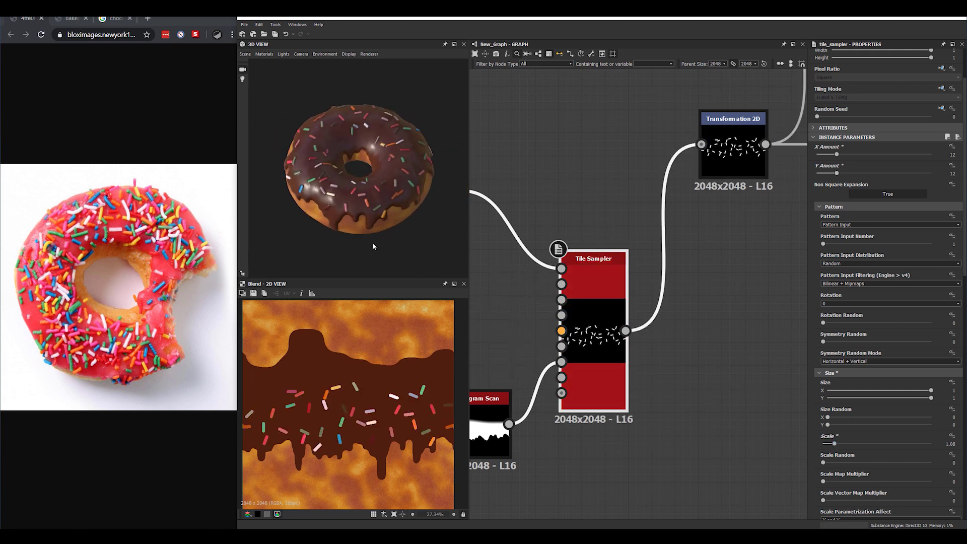
{"action": "left_click_drag", "start_coordinate": [373, 243], "coordinate": [378, 199]}
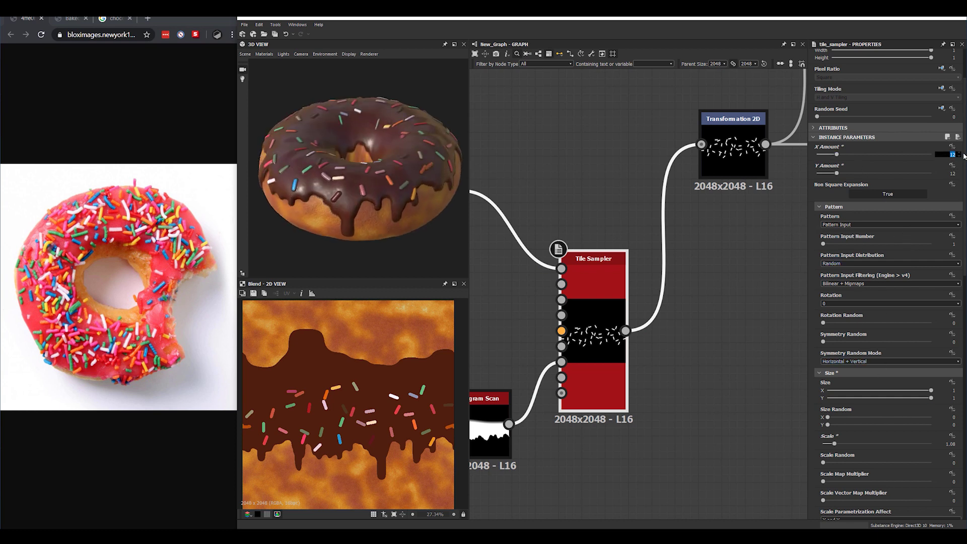
Set the Tile Sampler's X Amount and Y Amount to 14 and check the sprinkle density on the doughnut
{"action": "key", "text": "Return"}
{"action": "key", "text": "Tab"}
{"action": "type", "text": "14"}
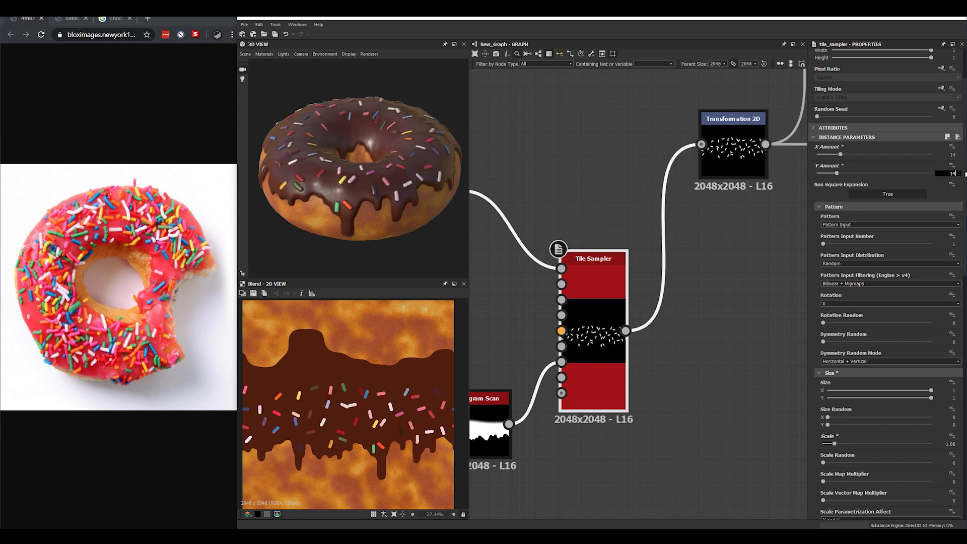
{"action": "key", "text": "Return"}
{"action": "scroll", "coordinate": [392, 165], "scroll_direction": "down", "scroll_amount": 3}
{"action": "left_click_drag", "start_coordinate": [392, 164], "coordinate": [376, 221]}
{"action": "scroll", "coordinate": [406, 222], "scroll_direction": "up", "scroll_amount": 4}
{"action": "scroll", "coordinate": [376, 222], "scroll_direction": "down", "scroll_amount": 4}
{"action": "scroll", "coordinate": [645, 219], "scroll_direction": "down", "scroll_amount": 5}
{"action": "scroll", "coordinate": [604, 243], "scroll_direction": "up", "scroll_amount": 5}
Preview the height Blend that adds the sprinkles and move it along its link to make room before it
{"action": "middle_click_drag", "start_coordinate": [705, 164], "coordinate": [664, 228]}
{"action": "scroll", "coordinate": [689, 156], "scroll_direction": "up", "scroll_amount": 3}
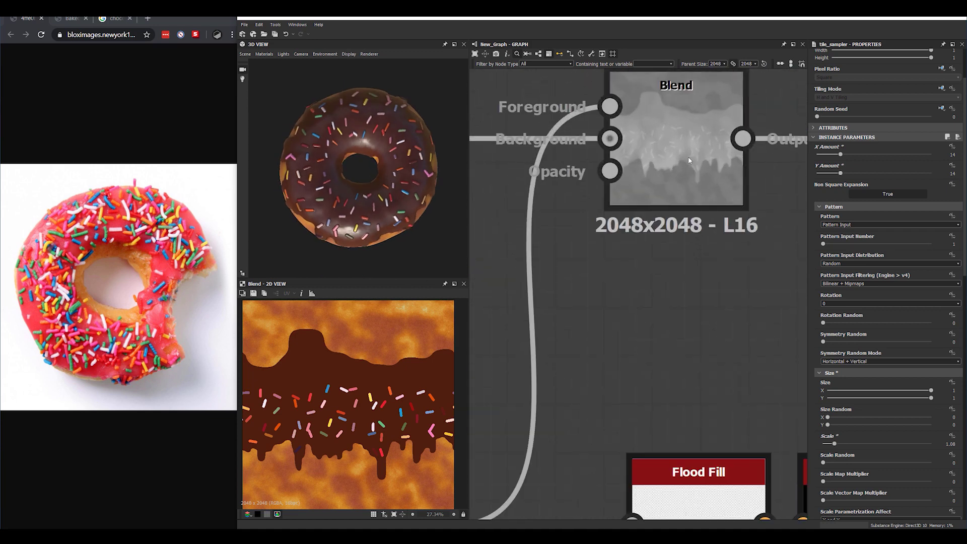
{"action": "double_click", "coordinate": [681, 157]}
{"action": "scroll", "coordinate": [676, 251], "scroll_direction": "down", "scroll_amount": 8}
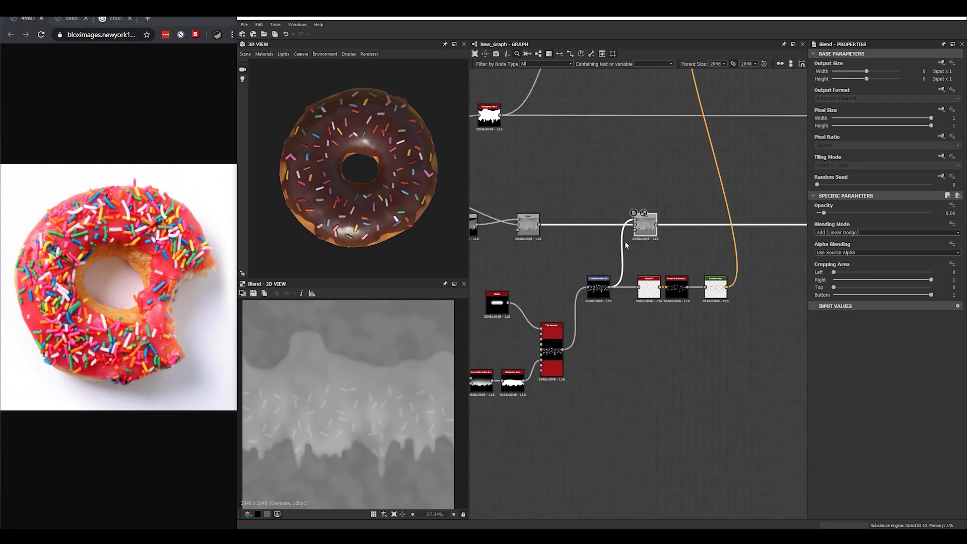
{"action": "scroll", "coordinate": [636, 244], "scroll_direction": "up", "scroll_amount": 3}
{"action": "middle_click_drag", "start_coordinate": [660, 272], "coordinate": [592, 245]}
{"action": "middle_click_drag", "start_coordinate": [532, 243], "coordinate": [450, 232]}
{"action": "left_click_drag", "start_coordinate": [697, 192], "coordinate": [747, 193]}
{"action": "scroll", "coordinate": [379, 208], "scroll_direction": "up", "scroll_amount": 3}
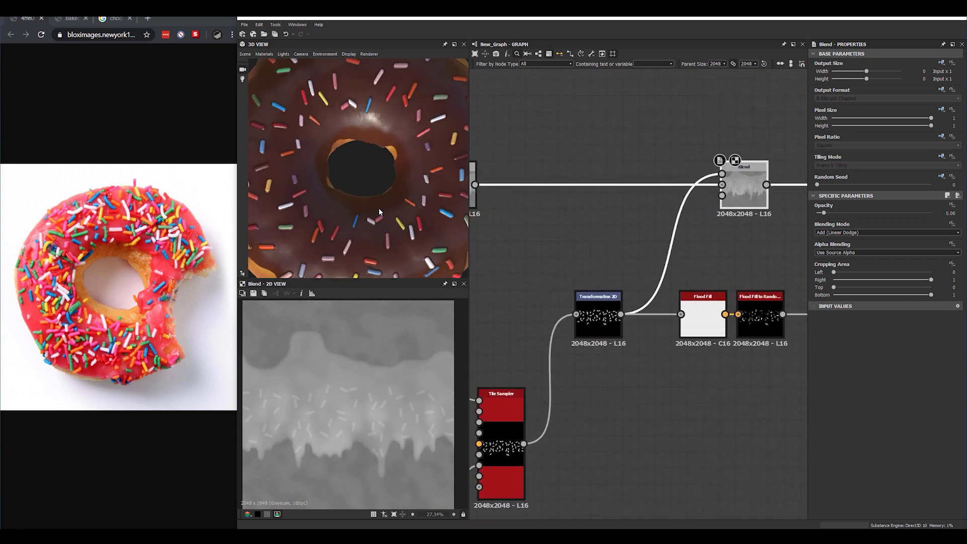
Insert a Blend node on the height link before the sprinkle Blend and feed the Transformation 2D output into its foreground
{"action": "left_click_drag", "start_coordinate": [378, 207], "coordinate": [389, 180]}
{"action": "scroll", "coordinate": [388, 179], "scroll_direction": "up", "scroll_amount": 2}
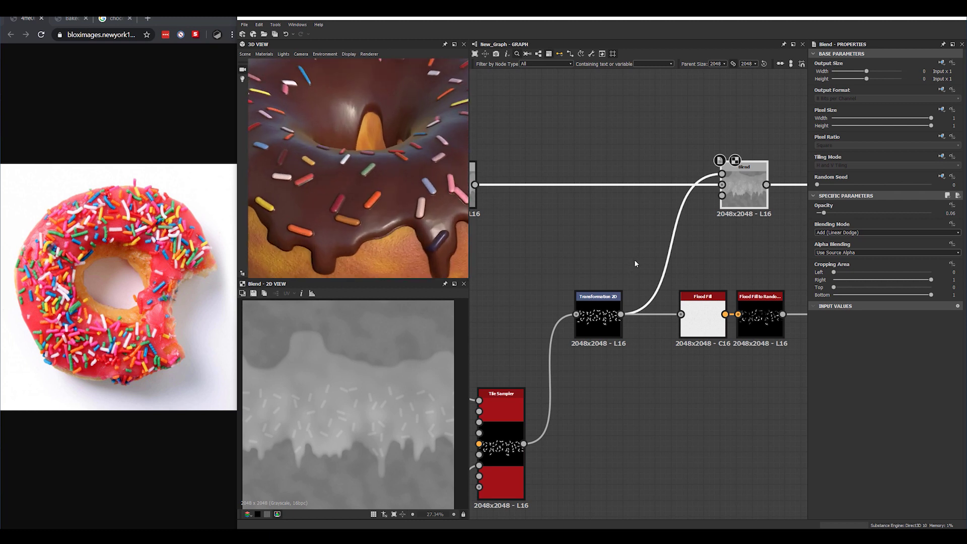
{"action": "left_click", "coordinate": [694, 235]}
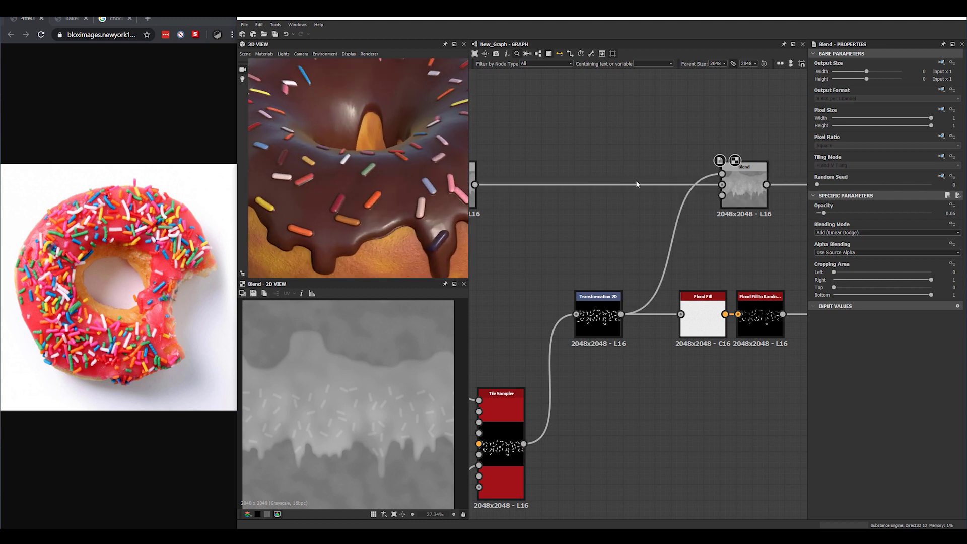
{"action": "key", "text": "space"}
{"action": "type", "text": "bl"}
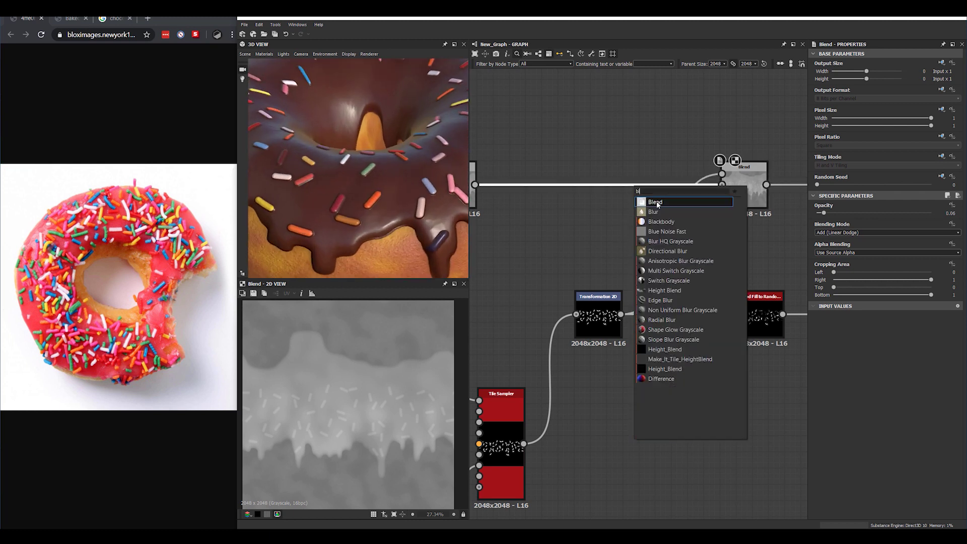
{"action": "left_click", "coordinate": [657, 202]}
{"action": "left_click_drag", "start_coordinate": [620, 314], "coordinate": [617, 195]}
Insert a Blur HQ Grayscale node between the Transformation 2D and the new Blend, and inspect the sprinkles up close
{"action": "left_click", "coordinate": [605, 248]}
{"action": "key", "text": "space"}
{"action": "type", "text": "b"}
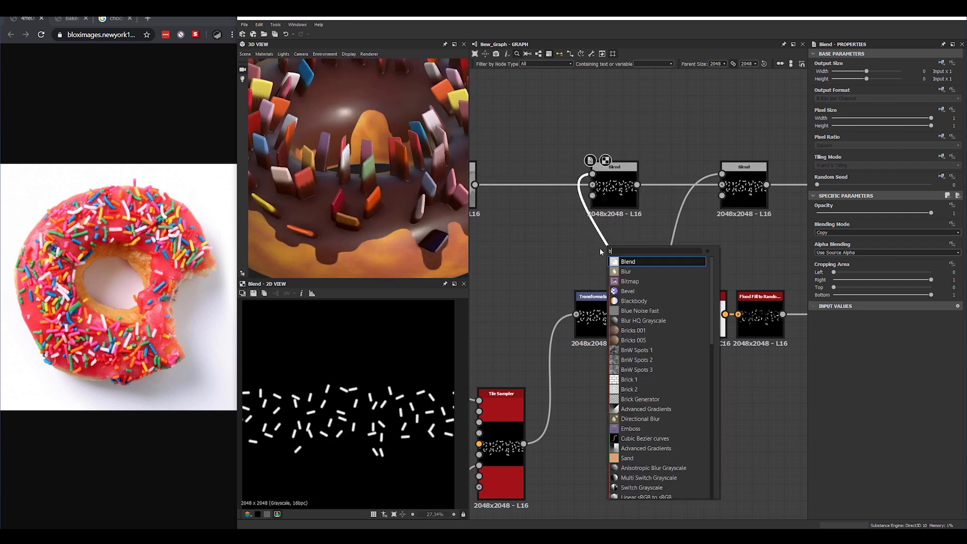
{"action": "type", "text": "l"}
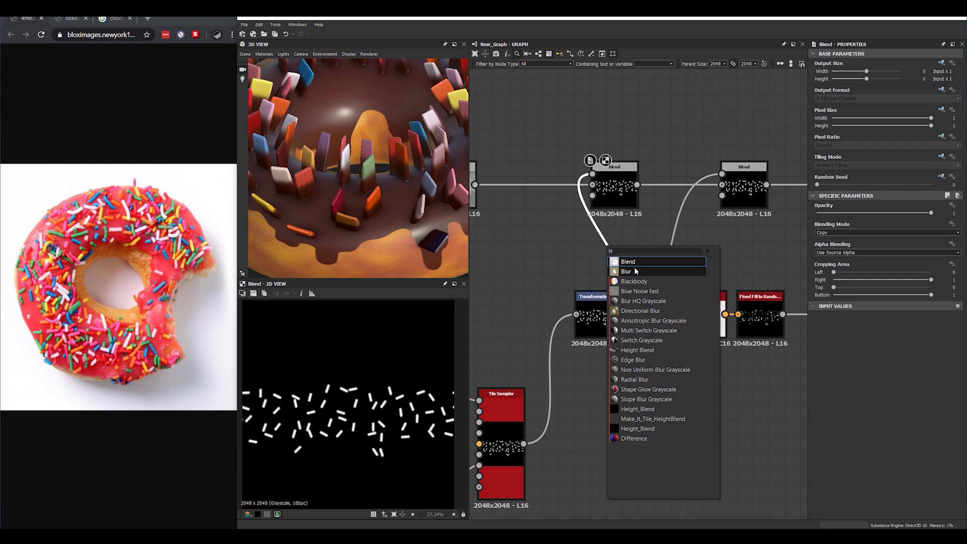
{"action": "type", "text": "ur"}
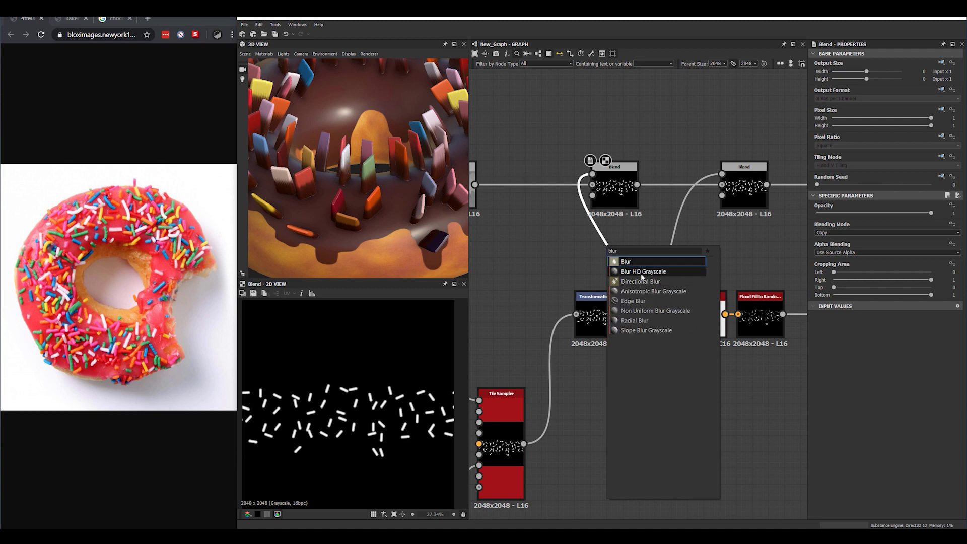
{"action": "left_click", "coordinate": [643, 281]}
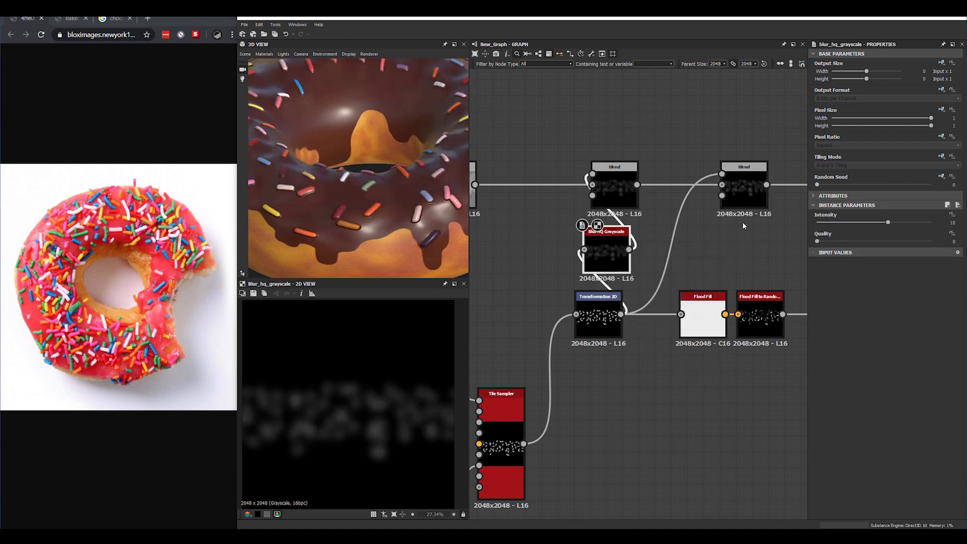
{"action": "left_click_drag", "start_coordinate": [380, 158], "coordinate": [421, 220]}
{"action": "scroll", "coordinate": [421, 219], "scroll_direction": "down", "scroll_amount": 3}
{"action": "scroll", "coordinate": [421, 220], "scroll_direction": "up", "scroll_amount": 3}
{"action": "middle_click_drag", "start_coordinate": [422, 219], "coordinate": [379, 199]}
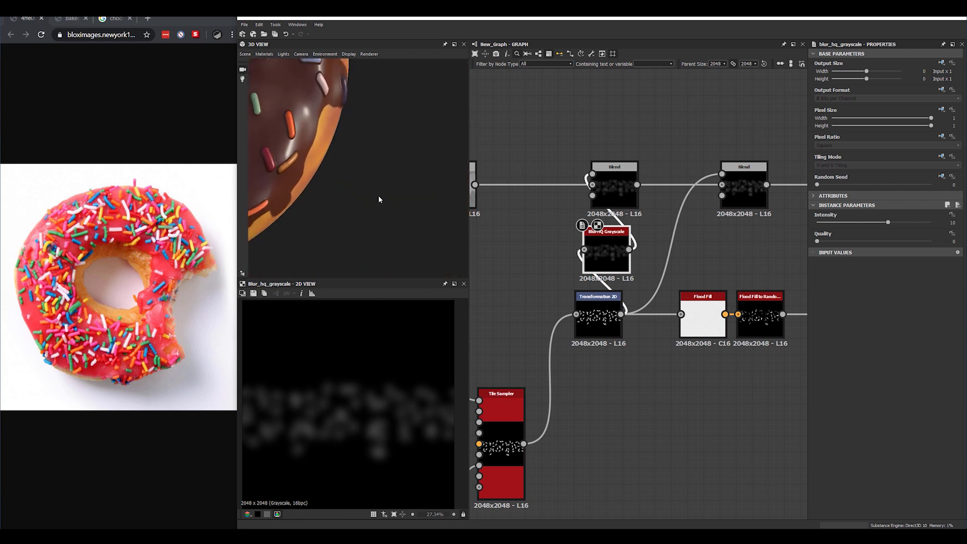
{"action": "left_click_drag", "start_coordinate": [379, 196], "coordinate": [355, 193]}
{"action": "middle_click_drag", "start_coordinate": [283, 196], "coordinate": [359, 154]}
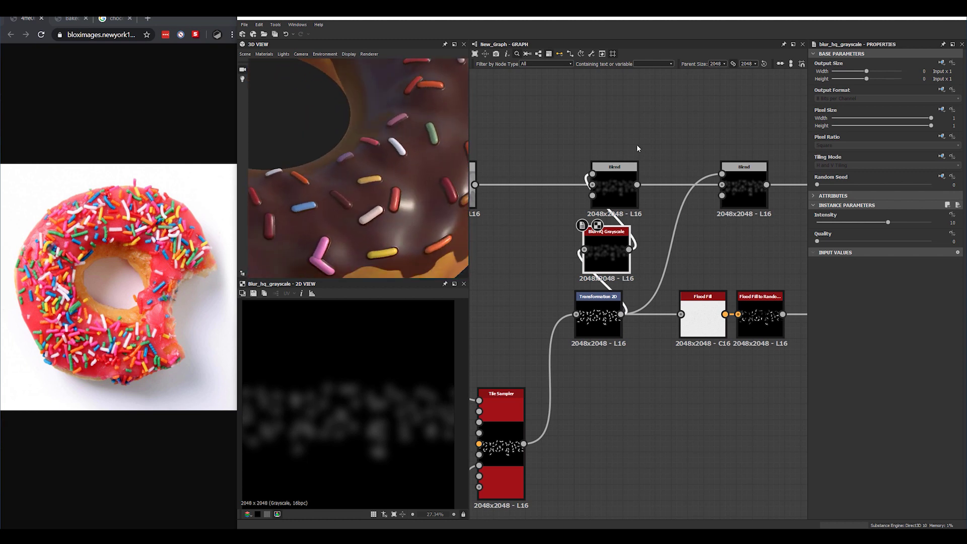
Set the Blur HQ Grayscale's Intensity to about 3.22 and raise its Quality
{"action": "left_click", "coordinate": [822, 223]}
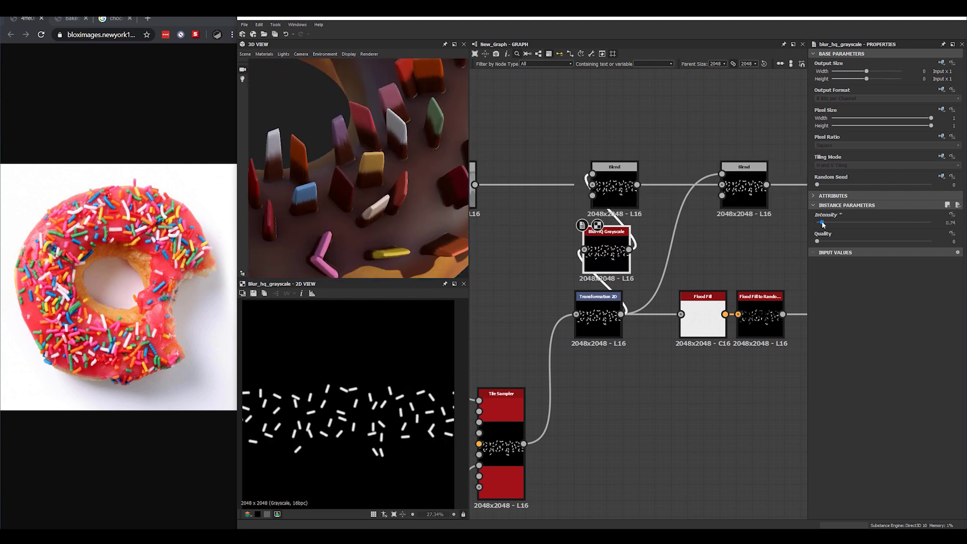
{"action": "left_click_drag", "start_coordinate": [822, 223], "coordinate": [841, 224]}
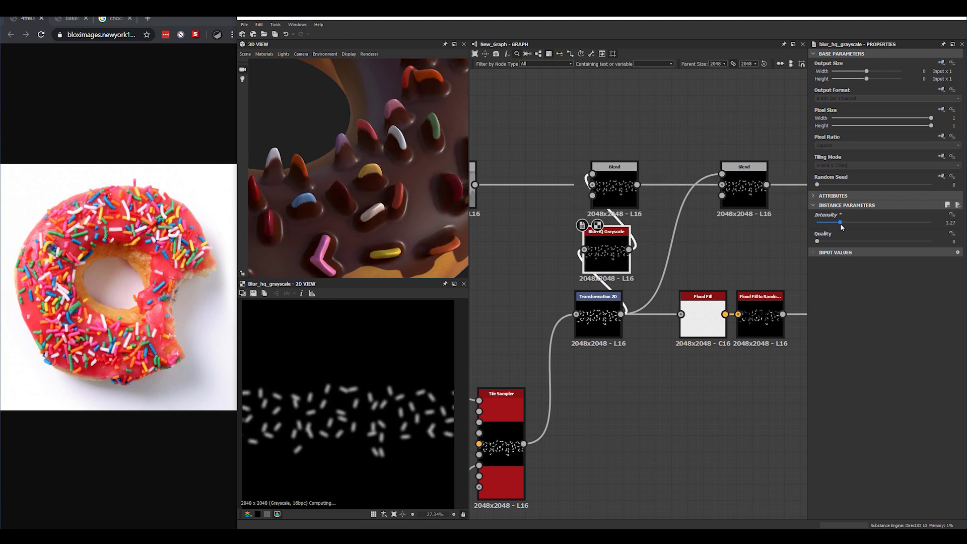
{"action": "left_click", "coordinate": [828, 241]}
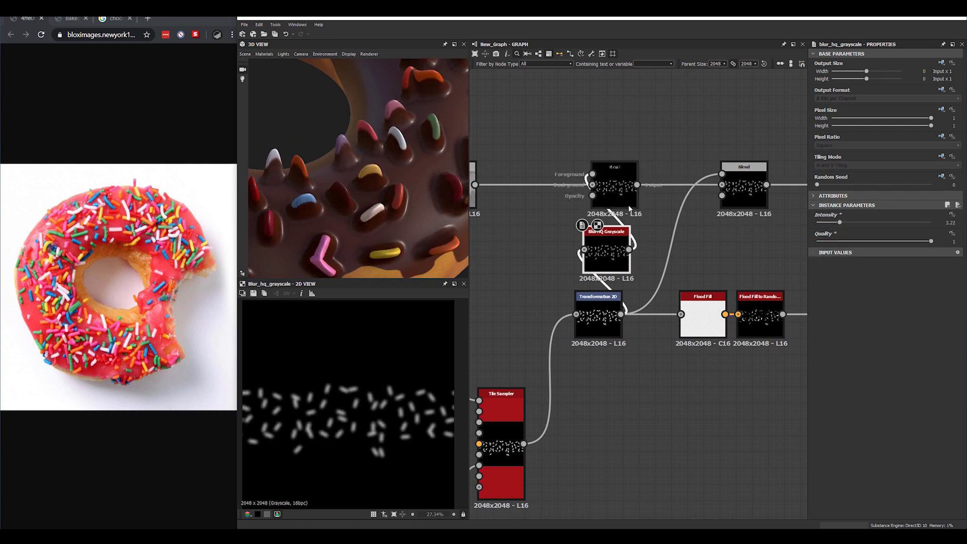
Set the new height Blend to Add (Linear Dodge) with an opacity of 0.05, and check the sprinkles on the icing
{"action": "left_click", "coordinate": [610, 184]}
{"action": "left_click", "coordinate": [856, 232]}
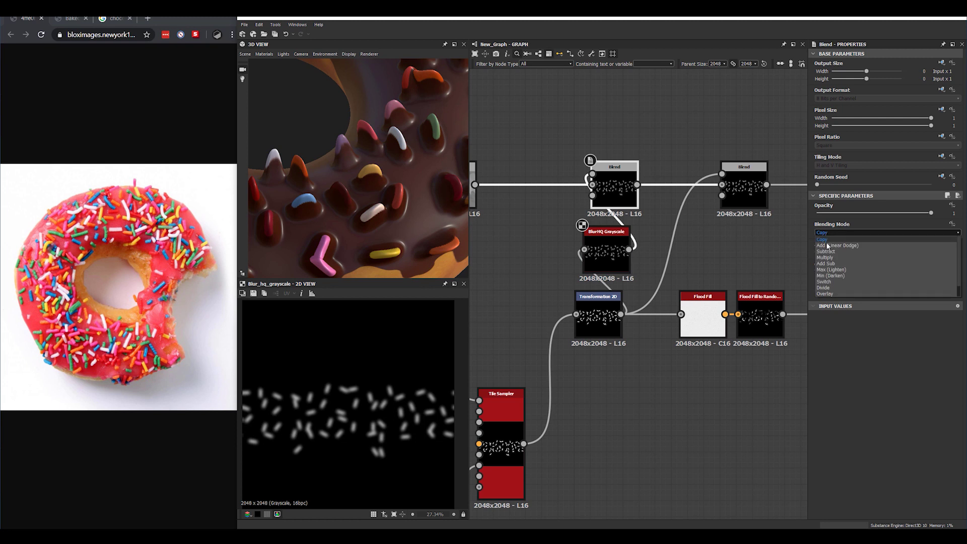
{"action": "left_click", "coordinate": [837, 244]}
{"action": "left_click", "coordinate": [821, 213]}
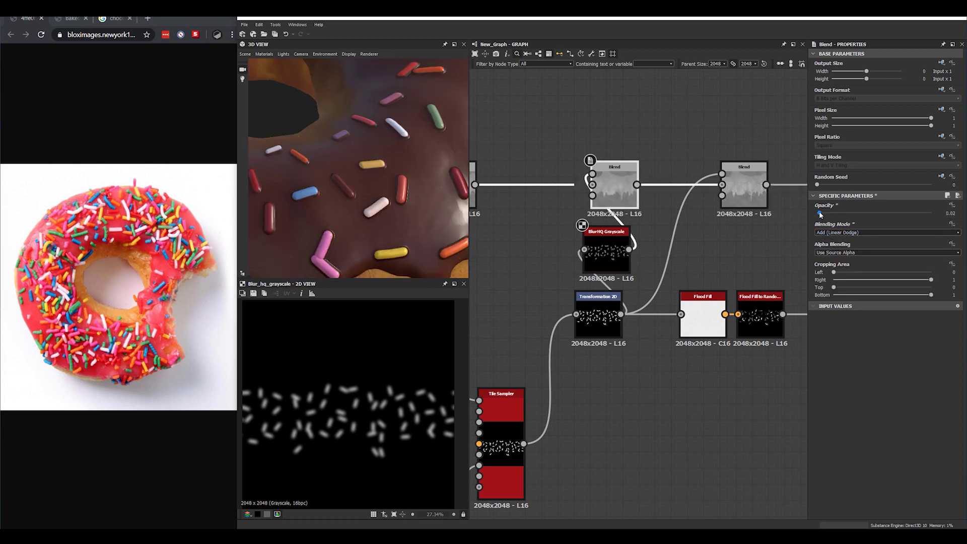
{"action": "left_click_drag", "start_coordinate": [822, 214], "coordinate": [824, 215]}
{"action": "scroll", "coordinate": [401, 151], "scroll_direction": "down", "scroll_amount": 10}
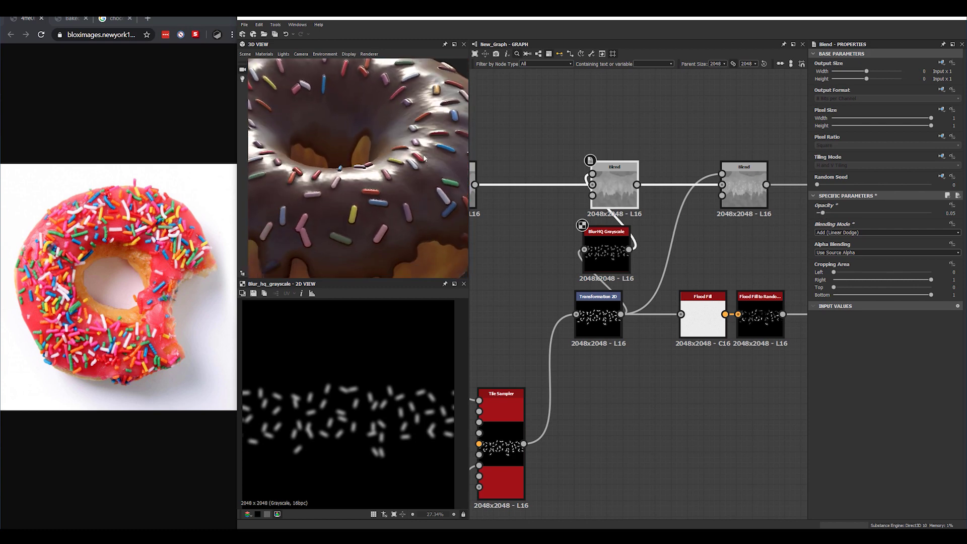
{"action": "left_click_drag", "start_coordinate": [402, 152], "coordinate": [369, 193]}
{"action": "scroll", "coordinate": [380, 177], "scroll_direction": "up", "scroll_amount": 4}
{"action": "scroll", "coordinate": [380, 176], "scroll_direction": "down", "scroll_amount": 4}
{"action": "scroll", "coordinate": [368, 189], "scroll_direction": "up", "scroll_amount": 10}
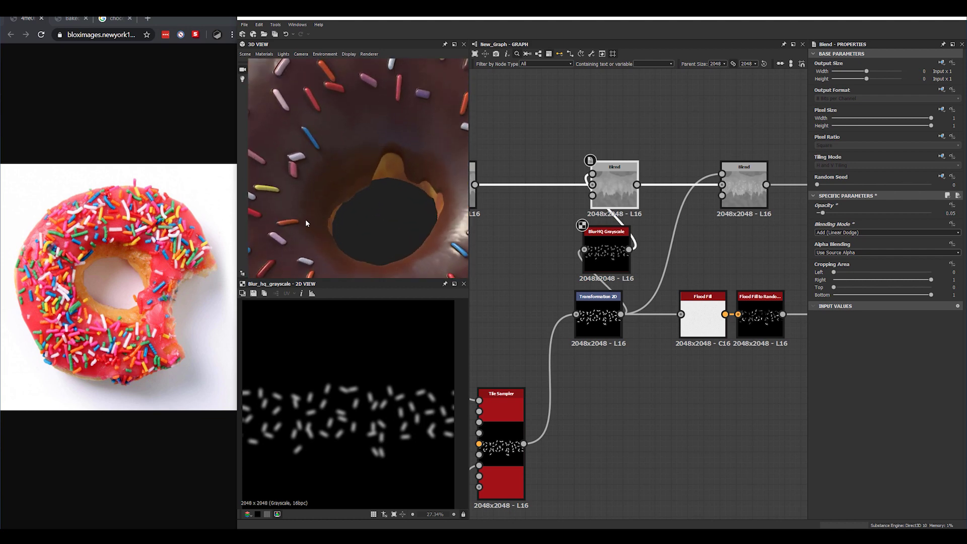
{"action": "scroll", "coordinate": [327, 211], "scroll_direction": "up", "scroll_amount": 3}
{"action": "scroll", "coordinate": [650, 225], "scroll_direction": "down", "scroll_amount": 5}
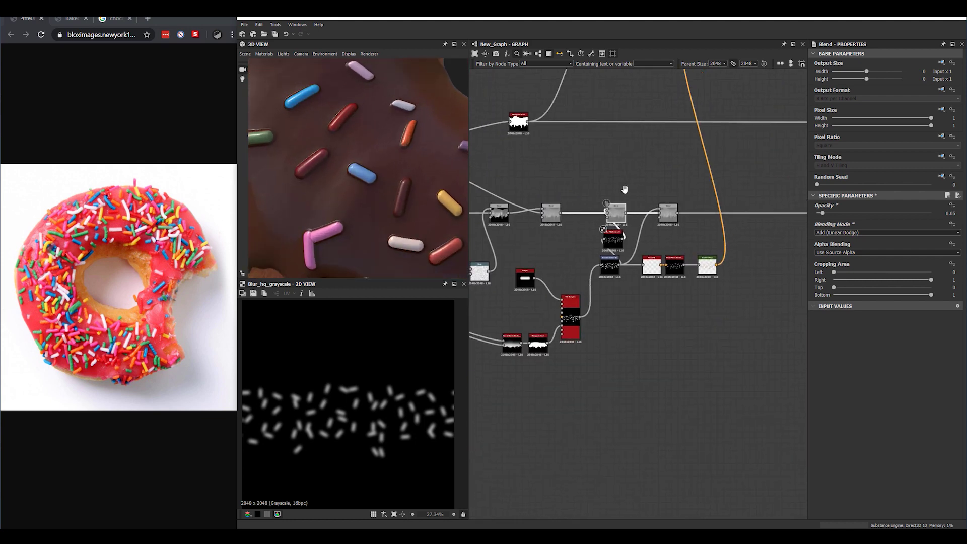
Display the Gradient Map output in the 2D view and examine the sprinkle colors up close
{"action": "scroll", "coordinate": [672, 294], "scroll_direction": "up", "scroll_amount": 5}
{"action": "scroll", "coordinate": [624, 281], "scroll_direction": "up", "scroll_amount": 4}
{"action": "middle_click_drag", "start_coordinate": [605, 279], "coordinate": [751, 286]}
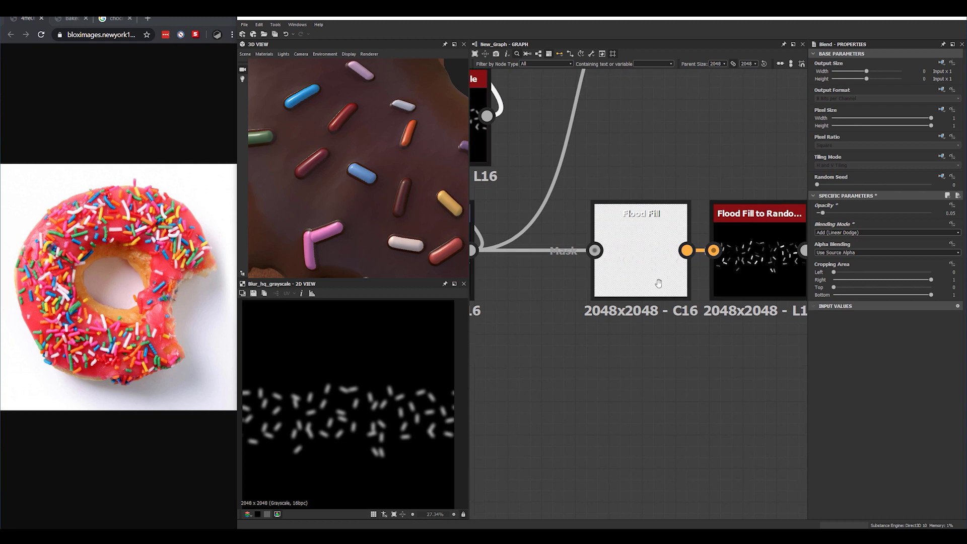
{"action": "middle_click_drag", "start_coordinate": [659, 284], "coordinate": [540, 284]}
{"action": "middle_click_drag", "start_coordinate": [713, 288], "coordinate": [604, 277]}
{"action": "double_click", "coordinate": [700, 252]}
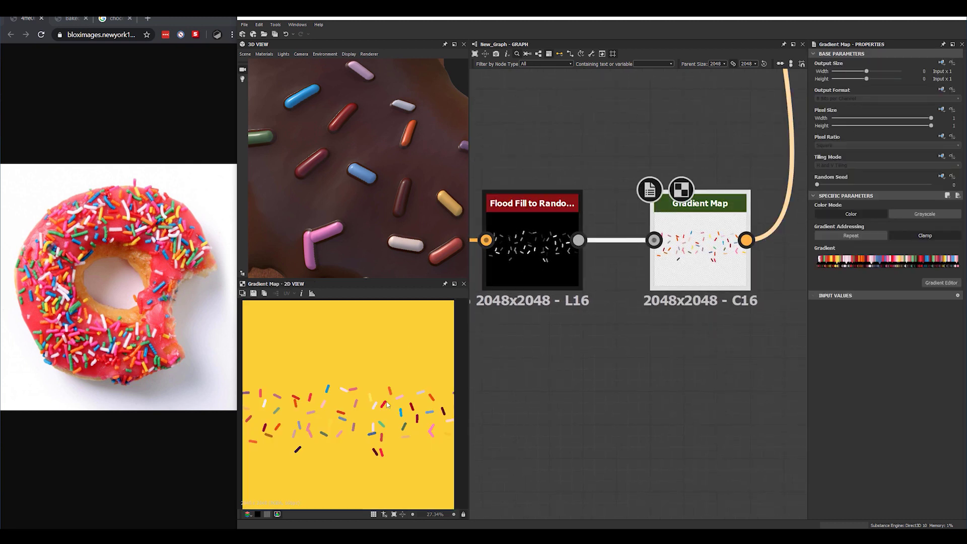
{"action": "scroll", "coordinate": [380, 418], "scroll_direction": "up", "scroll_amount": 4}
{"action": "scroll", "coordinate": [380, 418], "scroll_direction": "up", "scroll_amount": 5}
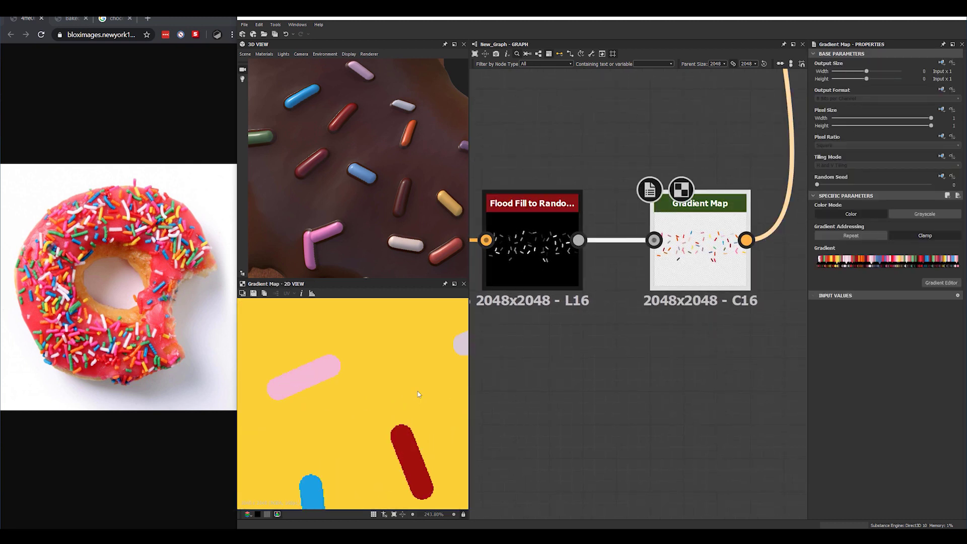
Rearrange the first color keys of the Gradient Map's gradient, moving the red key to position 0.057
{"action": "left_click", "coordinate": [940, 283]}
{"action": "left_click", "coordinate": [440, 171]}
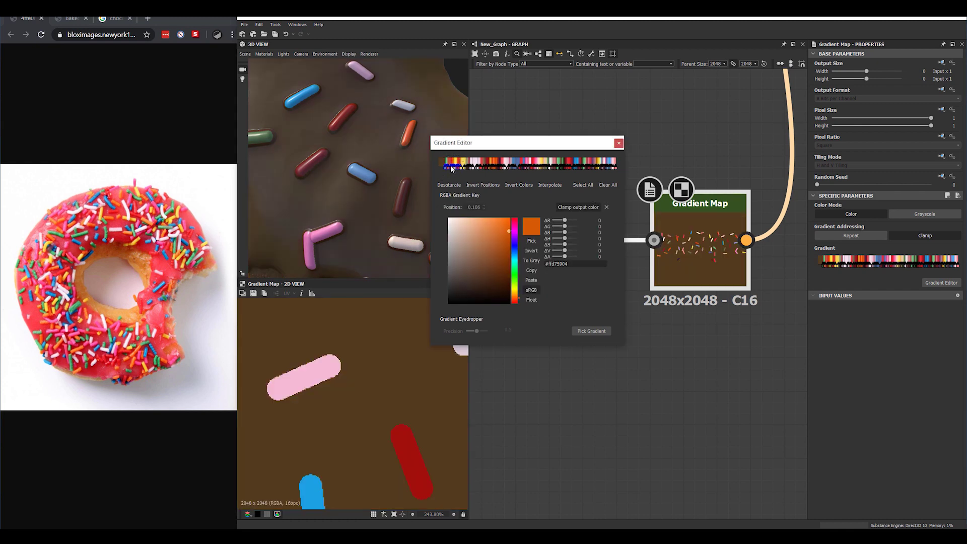
{"action": "left_click", "coordinate": [447, 166]}
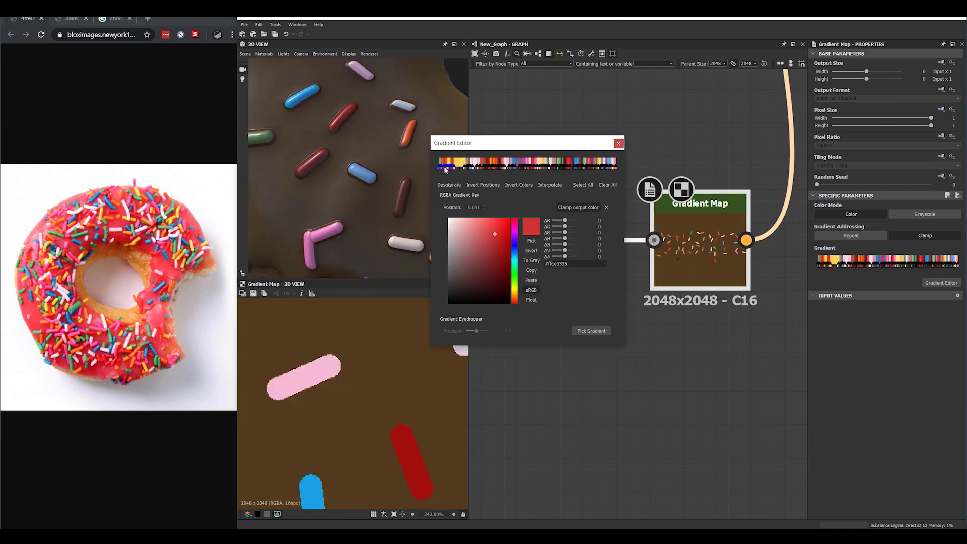
{"action": "left_click_drag", "start_coordinate": [445, 169], "coordinate": [453, 169]}
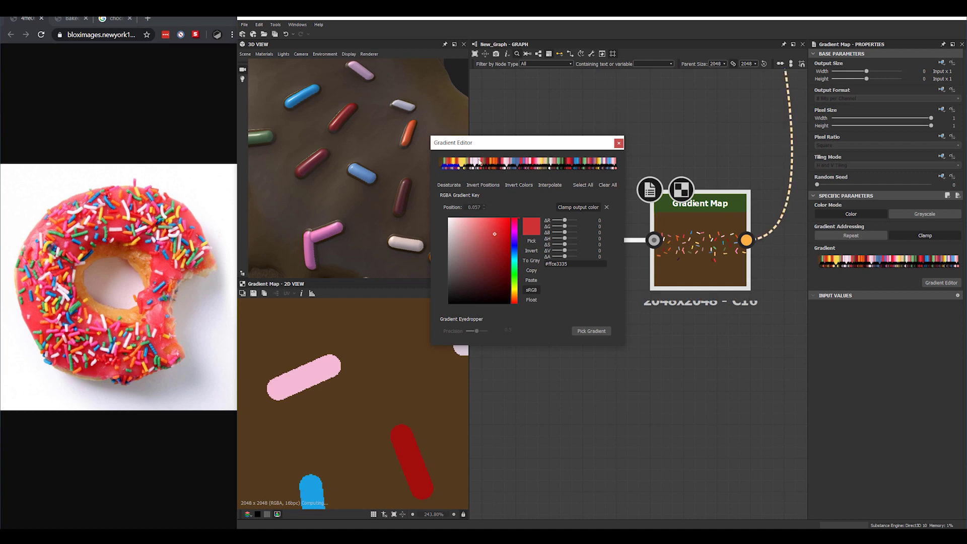
{"action": "left_click", "coordinate": [619, 144]}
Review the Flood Fill chain in the graph and examine the sprinkle edges up close in the 3D view
{"action": "scroll", "coordinate": [611, 153], "scroll_direction": "down", "scroll_amount": 3}
{"action": "middle_click_drag", "start_coordinate": [583, 208], "coordinate": [713, 230]}
{"action": "scroll", "coordinate": [588, 215], "scroll_direction": "up", "scroll_amount": 1}
{"action": "scroll", "coordinate": [654, 247], "scroll_direction": "up", "scroll_amount": 1}
{"action": "scroll", "coordinate": [706, 234], "scroll_direction": "down", "scroll_amount": 2}
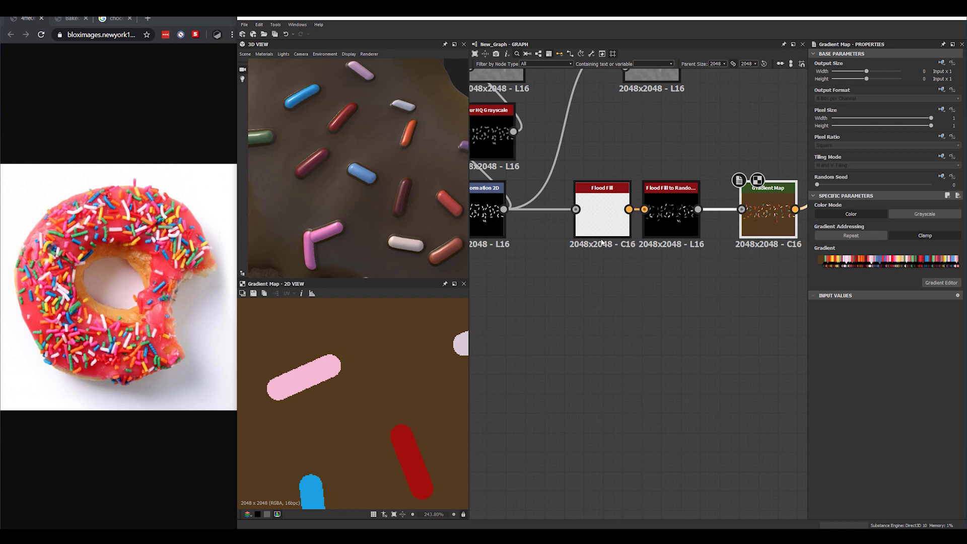
{"action": "middle_click_drag", "start_coordinate": [602, 241], "coordinate": [638, 229]}
{"action": "left_click", "coordinate": [593, 316]}
{"action": "key", "text": "space"}
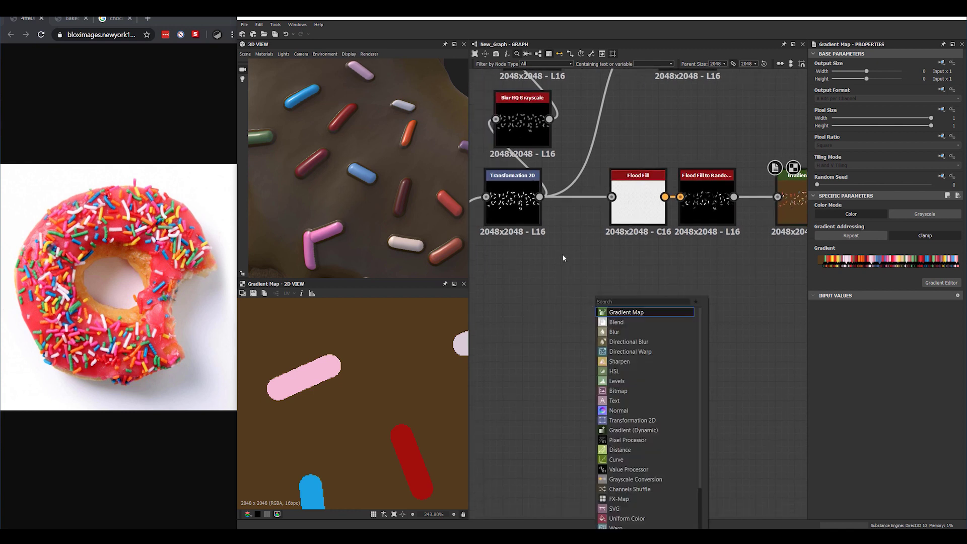
{"action": "key", "text": "Escape"}
{"action": "scroll", "coordinate": [394, 201], "scroll_direction": "up", "scroll_amount": 5}
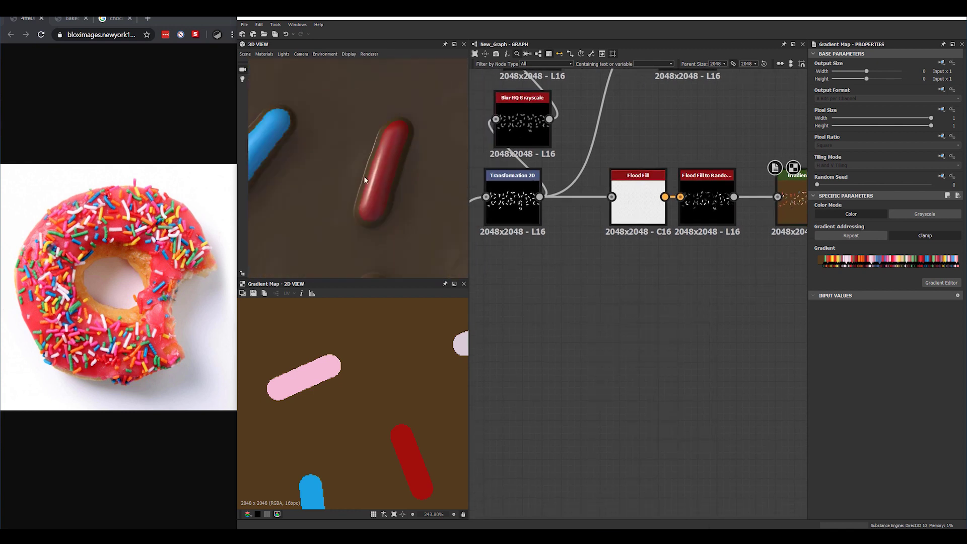
{"action": "left_click_drag", "start_coordinate": [365, 180], "coordinate": [402, 198]}
Add a Distance node fed by the Transformation 2D output and set its Maximum Distance to 0.84
{"action": "middle_click_drag", "start_coordinate": [617, 256], "coordinate": [588, 237]}
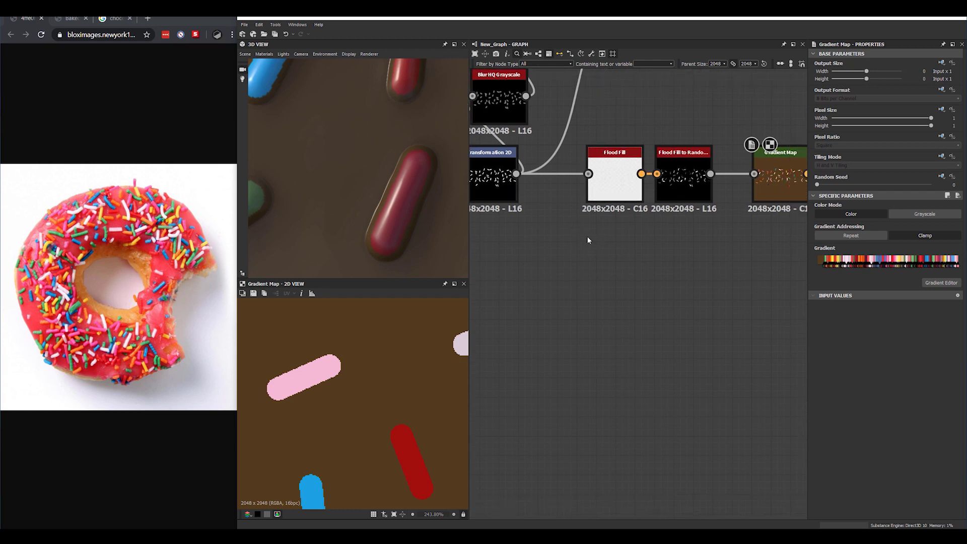
{"action": "key", "text": "space"}
{"action": "type", "text": "dist"}
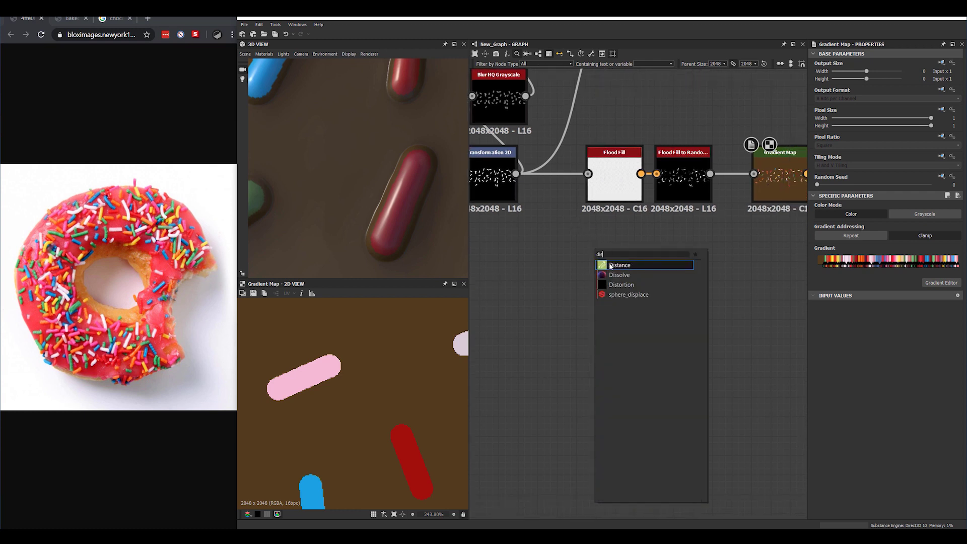
{"action": "key", "text": "Return"}
{"action": "left_click_drag", "start_coordinate": [569, 249], "coordinate": [579, 268]}
{"action": "left_click_drag", "start_coordinate": [820, 236], "coordinate": [818, 236]}
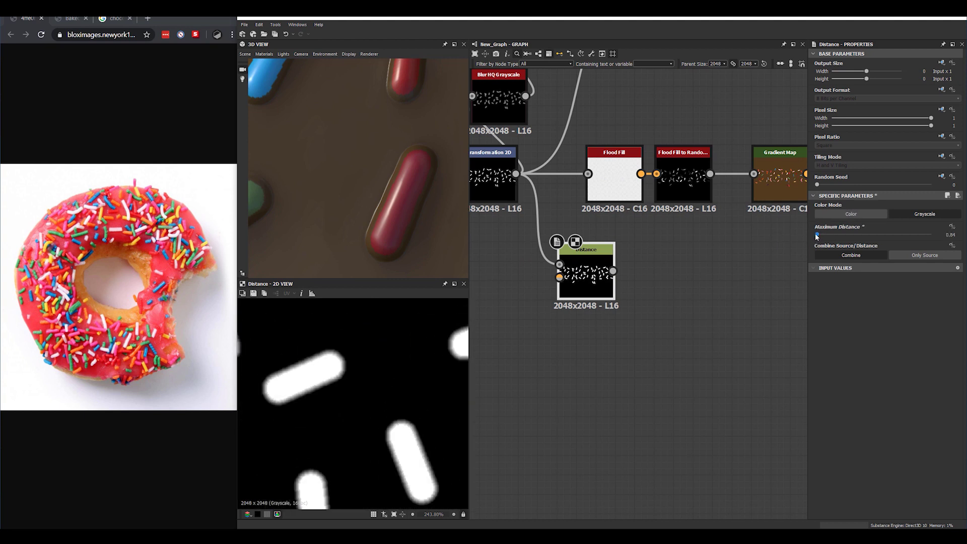
Connect the Distance output to the Flood Fill's mask input
{"action": "key", "text": "space"}
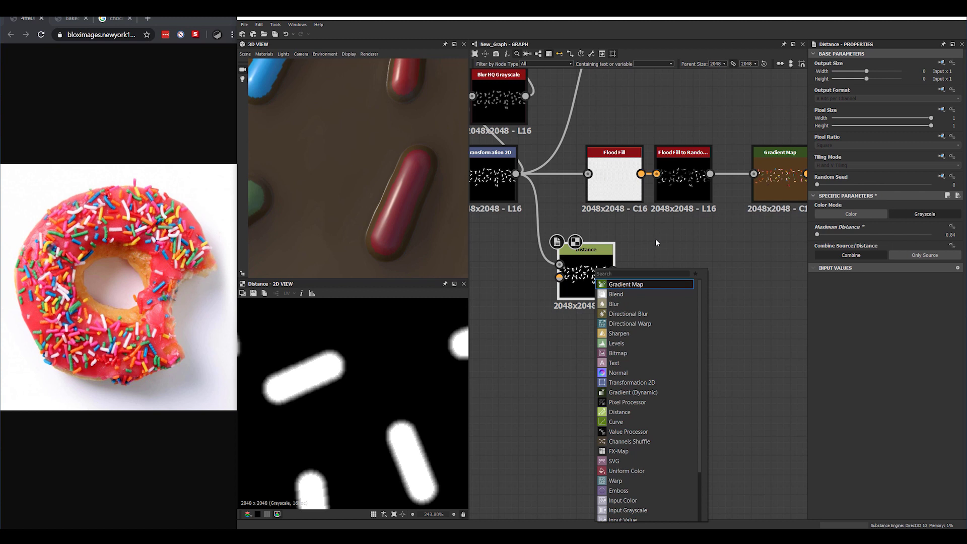
{"action": "key", "text": "Escape"}
{"action": "left_click_drag", "start_coordinate": [612, 271], "coordinate": [599, 171]}
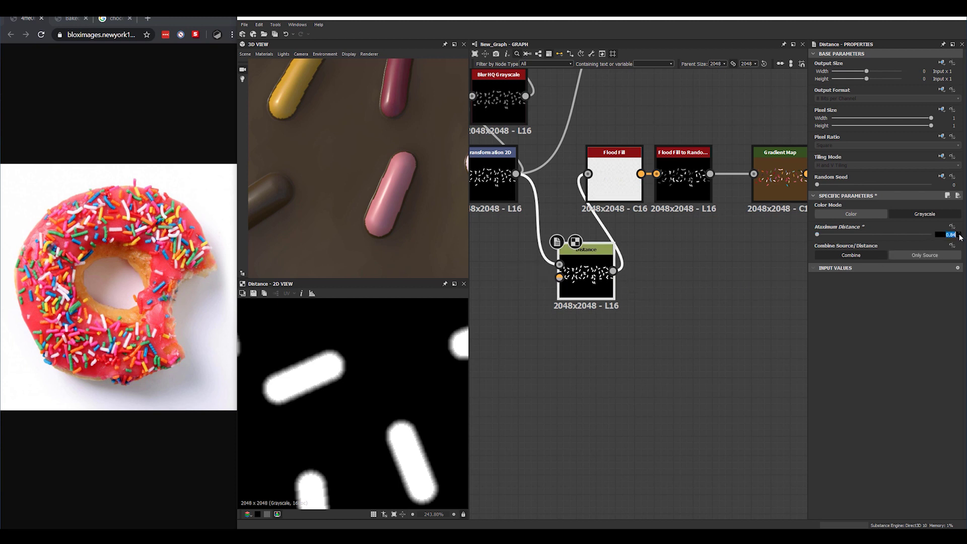
Try Maximum Distance values of 1 and 2 on the Distance node and settle on 1.5
{"action": "type", "text": "1"}
{"action": "key", "text": "Return"}
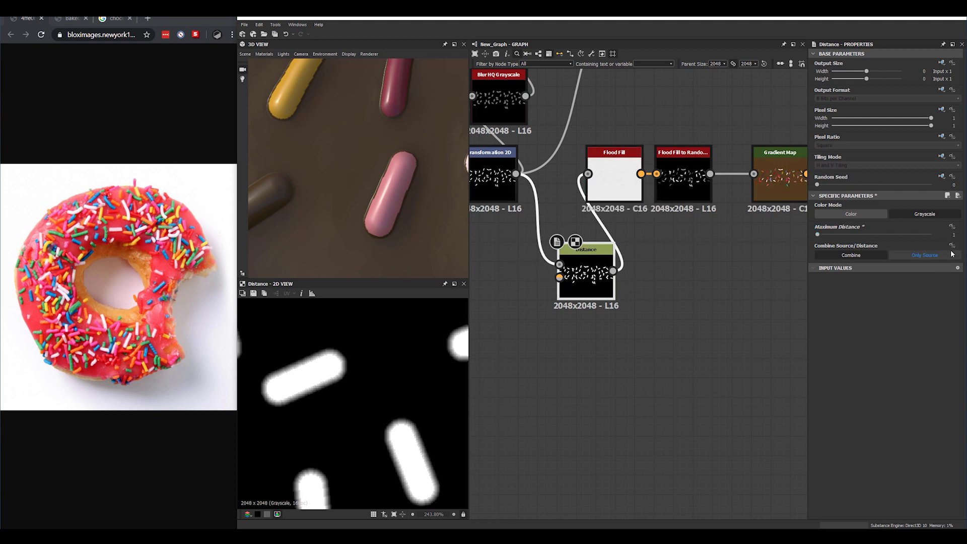
{"action": "left_click", "coordinate": [954, 235]}
{"action": "type", "text": "2"}
{"action": "key", "text": "Return"}
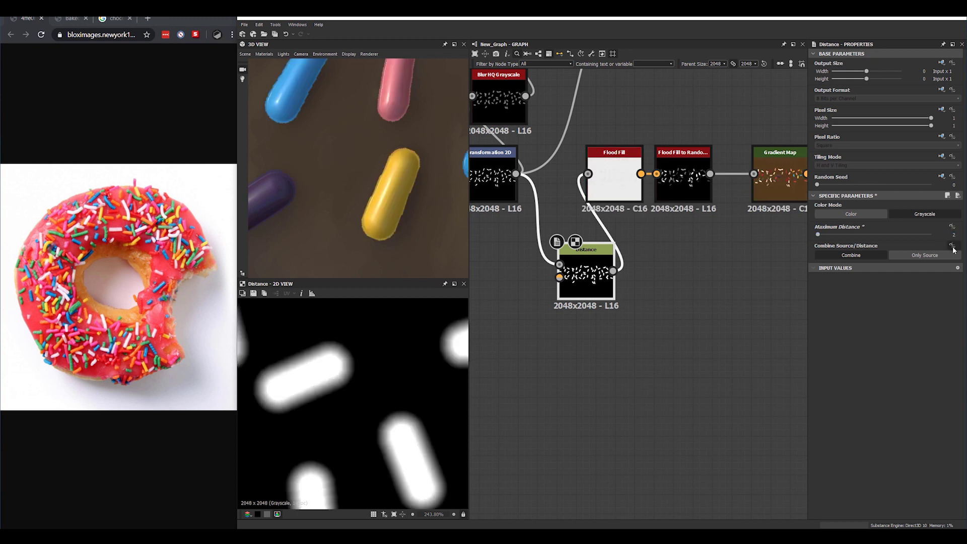
{"action": "type", "text": ".5"}
{"action": "key", "text": "Return"}
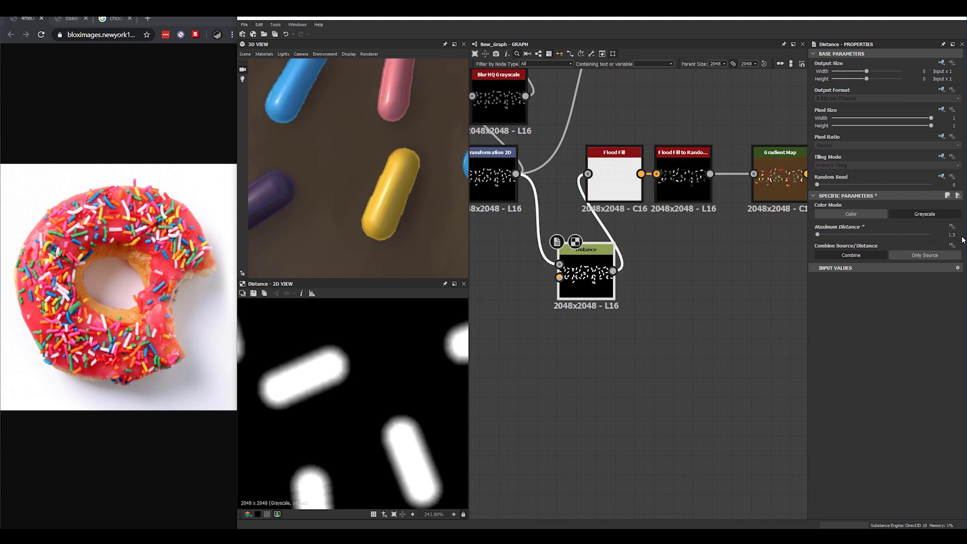
Pick a new gradient for the Gradient Map by sampling across the sprinkles in the doughnut reference photo
{"action": "scroll", "coordinate": [346, 173], "scroll_direction": "down", "scroll_amount": 5}
{"action": "scroll", "coordinate": [348, 171], "scroll_direction": "down", "scroll_amount": 4}
{"action": "left_click_drag", "start_coordinate": [349, 172], "coordinate": [492, 241]}
{"action": "scroll", "coordinate": [403, 189], "scroll_direction": "up", "scroll_amount": 4}
{"action": "scroll", "coordinate": [428, 233], "scroll_direction": "down", "scroll_amount": 3}
{"action": "middle_click_drag", "start_coordinate": [751, 213], "coordinate": [665, 233]}
{"action": "left_click", "coordinate": [672, 211]}
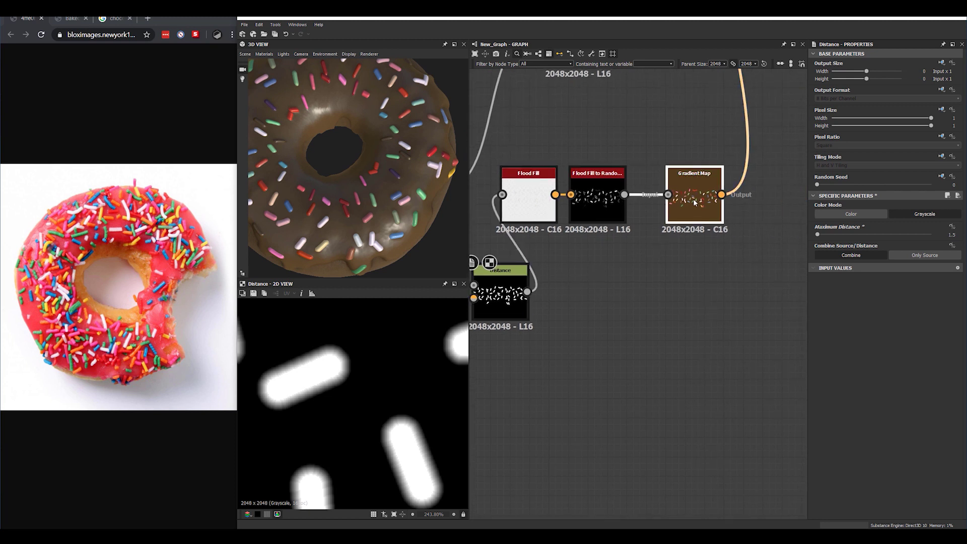
{"action": "left_click", "coordinate": [944, 283]}
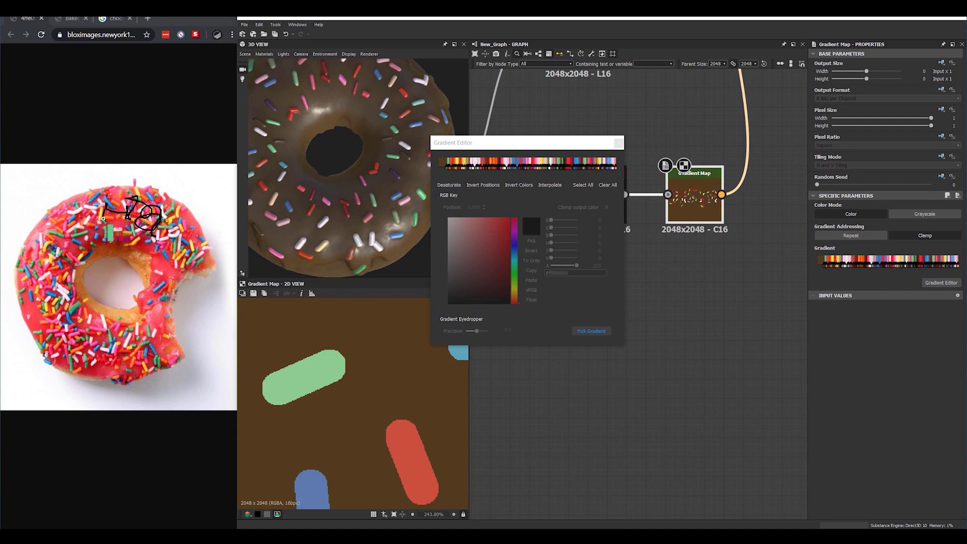
{"action": "left_click_drag", "start_coordinate": [103, 219], "coordinate": [106, 220]}
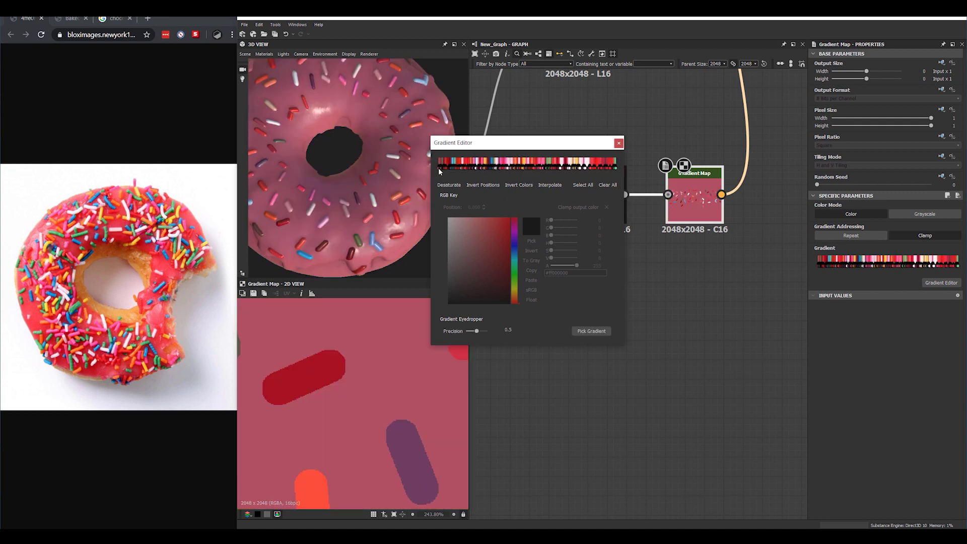
Make the first key of the newly sampled gradient fully transparent
{"action": "left_click_drag", "start_coordinate": [439, 169], "coordinate": [434, 162]}
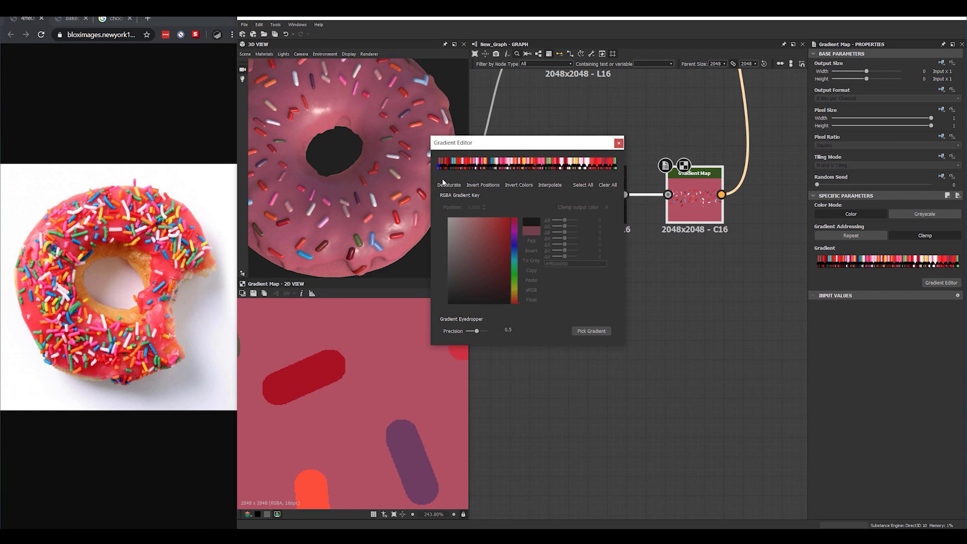
{"action": "left_click", "coordinate": [439, 173]}
{"action": "left_click_drag", "start_coordinate": [564, 258], "coordinate": [501, 252]}
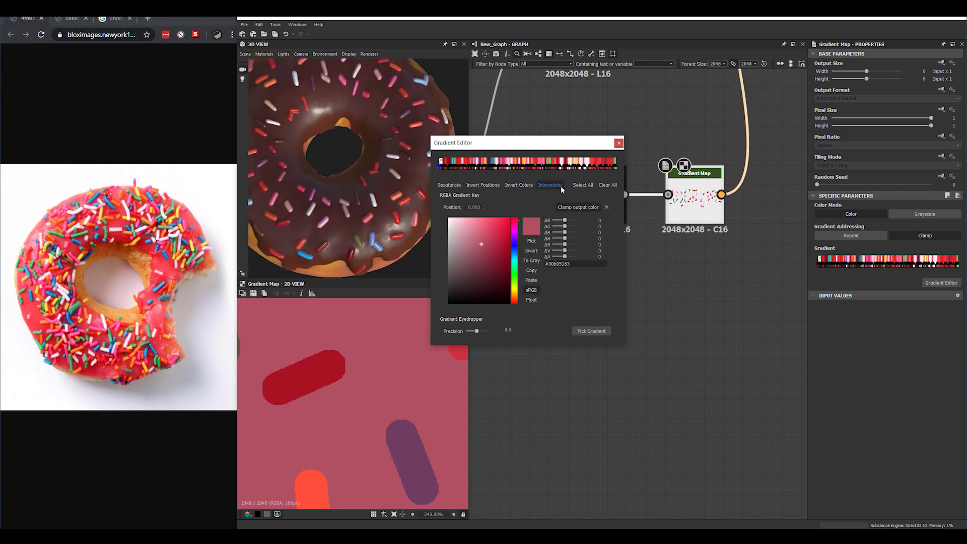
Resample the Gradient Map's gradient from the reference photo's sprinkles and set the first key's alpha to 0
{"action": "left_click", "coordinate": [591, 331]}
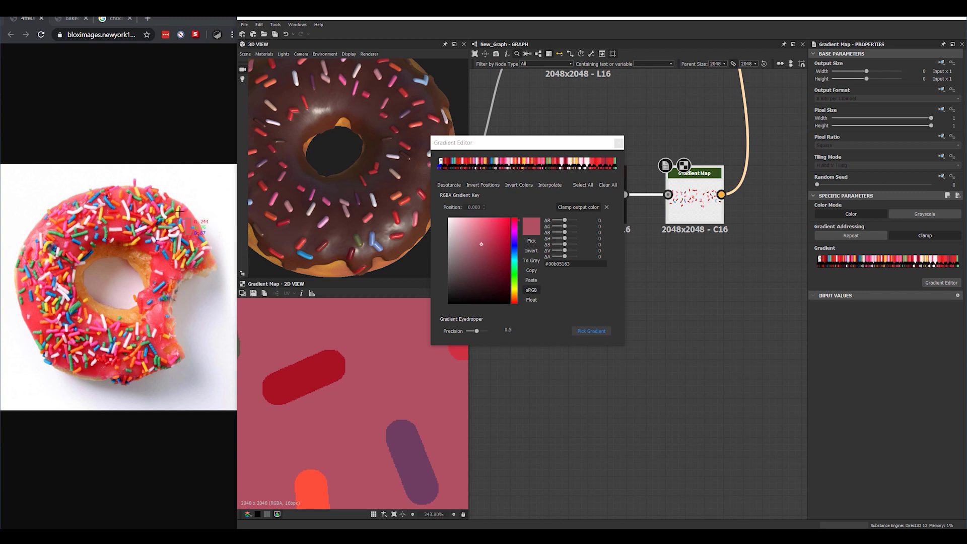
{"action": "left_click_drag", "start_coordinate": [124, 212], "coordinate": [120, 209]}
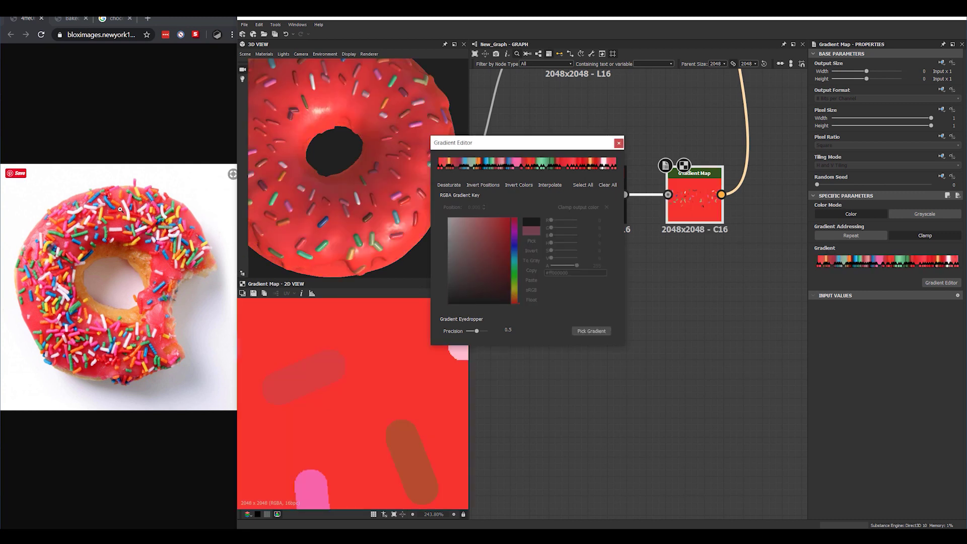
{"action": "left_click", "coordinate": [439, 170]}
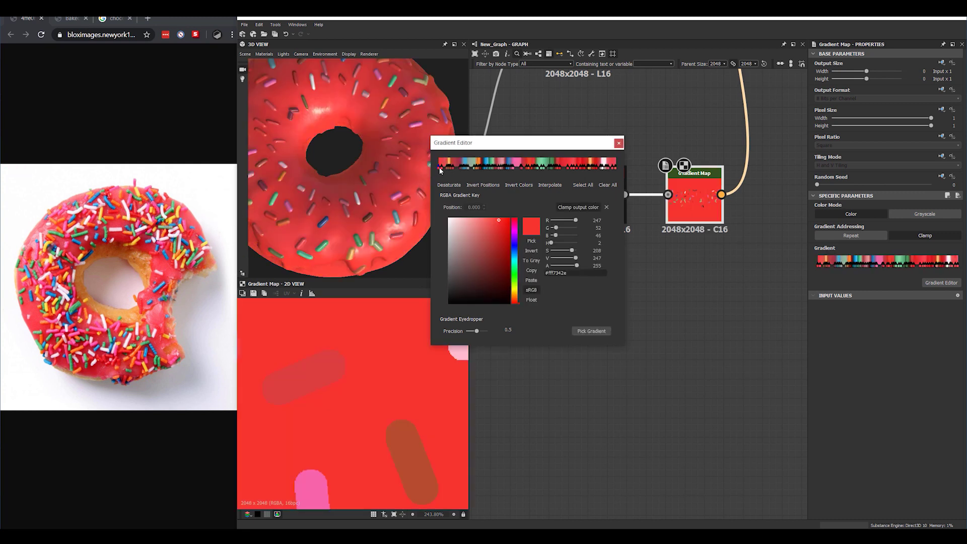
{"action": "left_click_drag", "start_coordinate": [559, 267], "coordinate": [540, 264]}
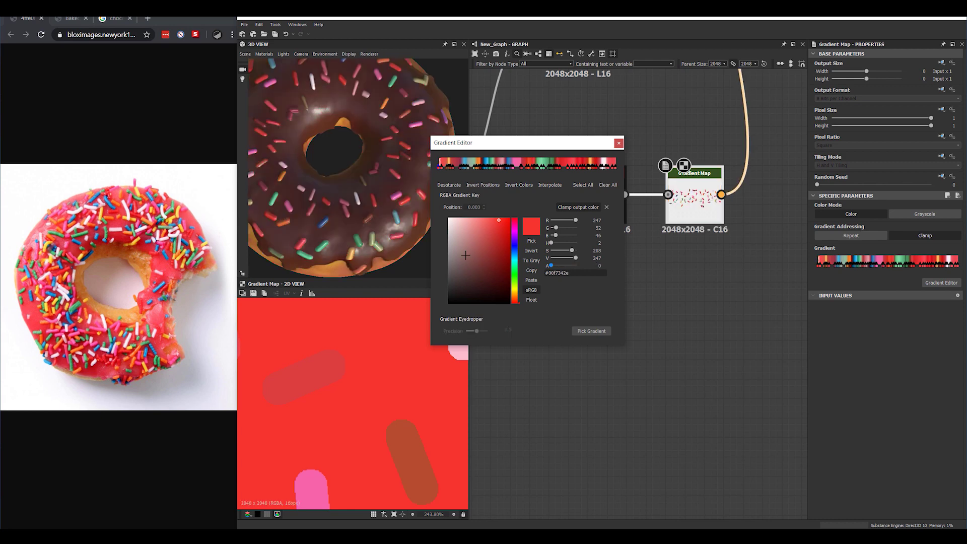
{"action": "left_click_drag", "start_coordinate": [311, 184], "coordinate": [413, 202]}
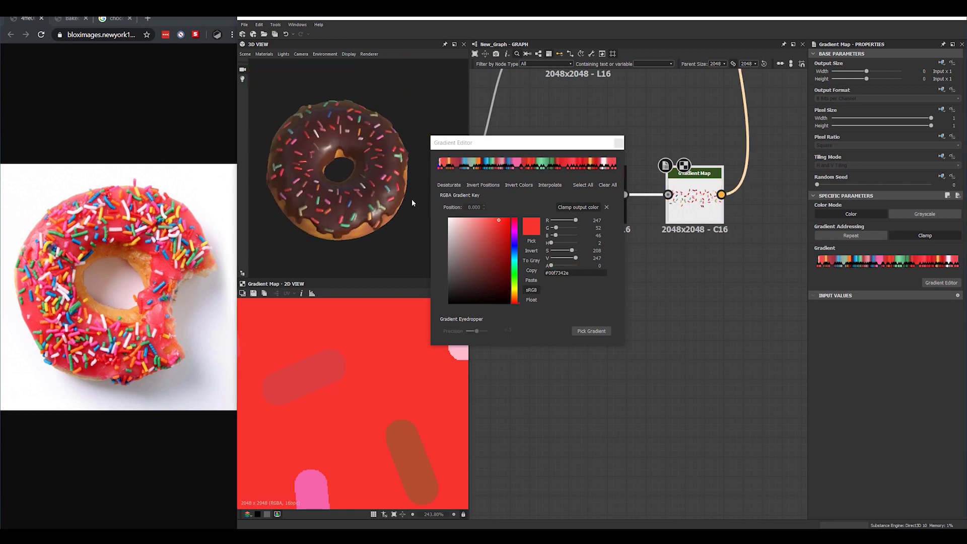
{"action": "left_click", "coordinate": [619, 143]}
Display the sprinkle color Blend in the 2D view and examine the sprinkles and icing drips on the doughnut
{"action": "scroll", "coordinate": [636, 193], "scroll_direction": "down", "scroll_amount": 4}
{"action": "middle_click_drag", "start_coordinate": [615, 261], "coordinate": [553, 439]}
{"action": "middle_click_drag", "start_coordinate": [636, 260], "coordinate": [692, 447]}
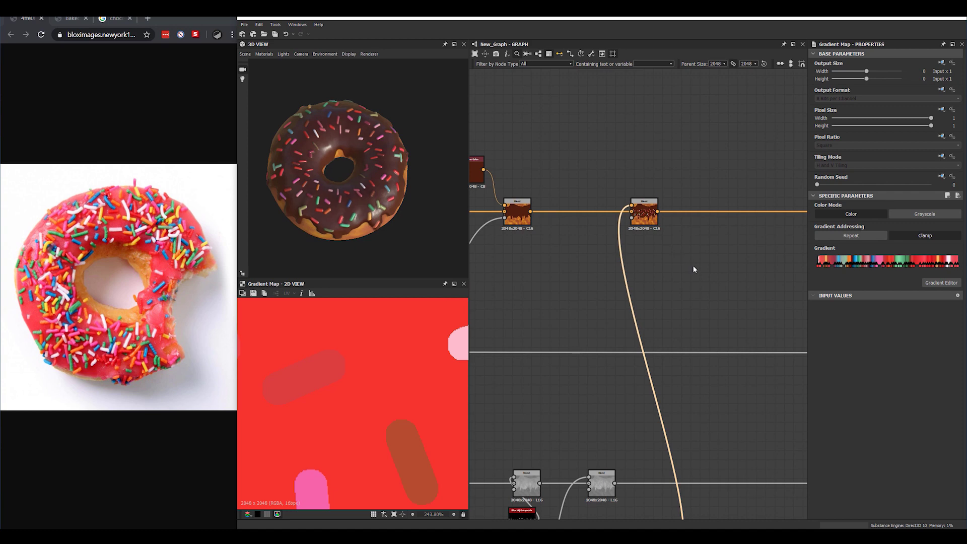
{"action": "double_click", "coordinate": [645, 213]}
{"action": "scroll", "coordinate": [403, 352], "scroll_direction": "down", "scroll_amount": 10}
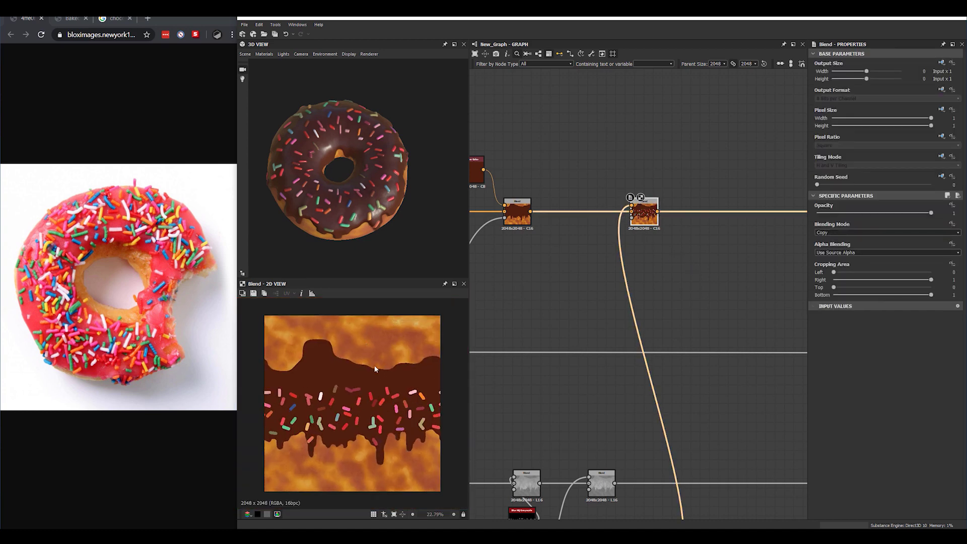
{"action": "left_click_drag", "start_coordinate": [355, 111], "coordinate": [374, 217]}
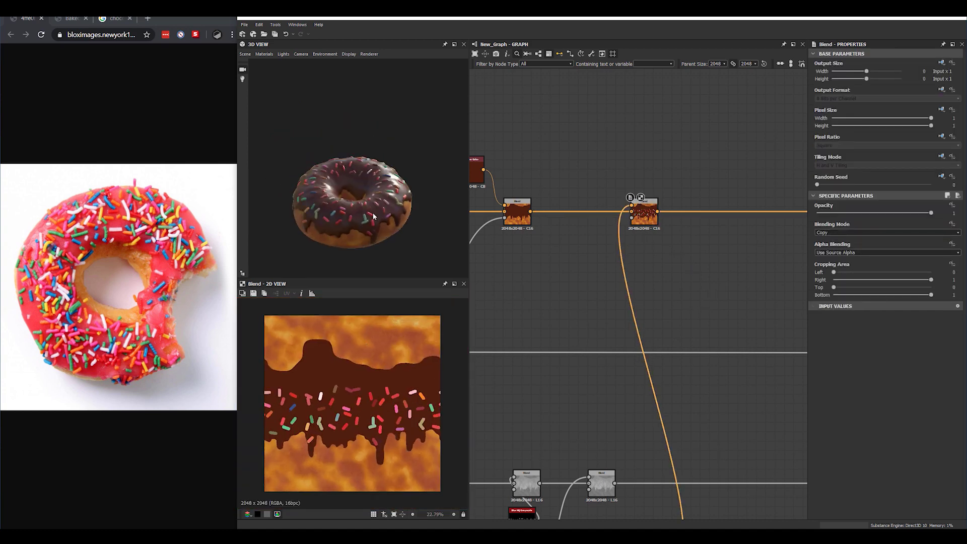
{"action": "scroll", "coordinate": [373, 216], "scroll_direction": "up", "scroll_amount": 10}
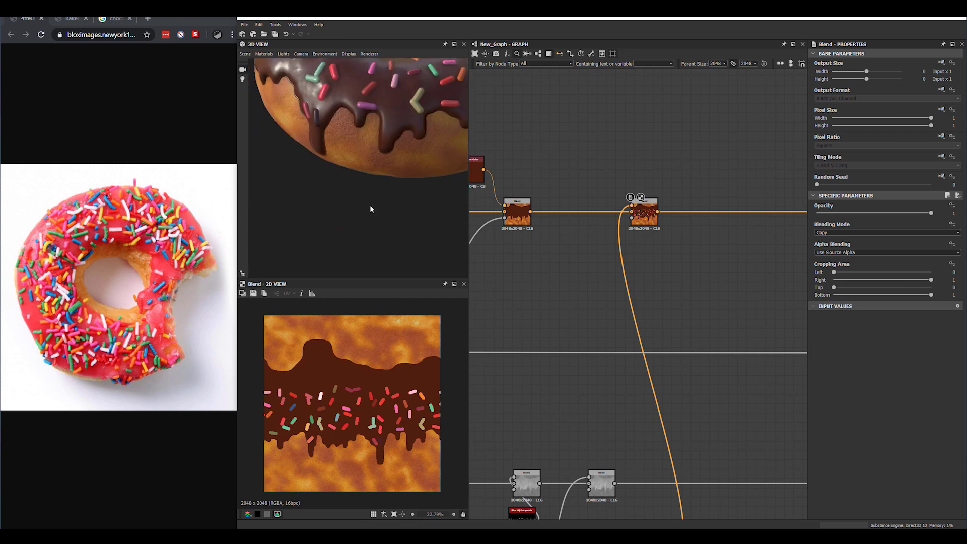
{"action": "scroll", "coordinate": [370, 204], "scroll_direction": "down", "scroll_amount": 10}
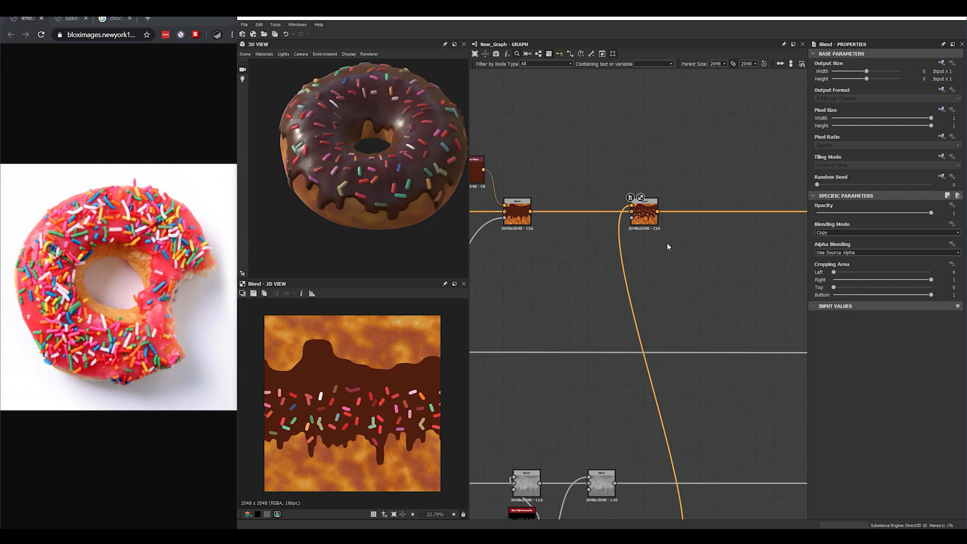
Insert another Blend node on the base color link after the sprinkle color Blend
{"action": "middle_click_drag", "start_coordinate": [642, 250], "coordinate": [593, 225]}
{"action": "left_click_drag", "start_coordinate": [426, 194], "coordinate": [444, 177]}
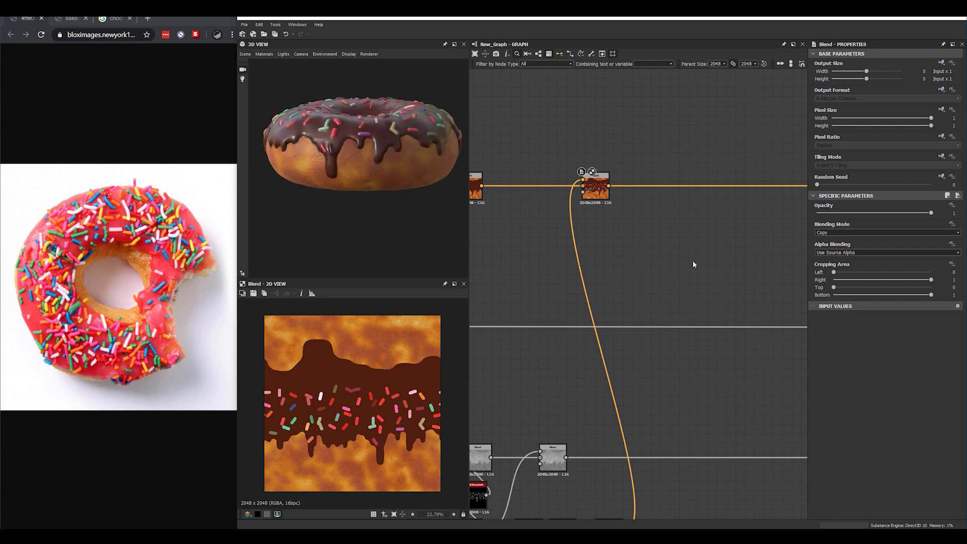
{"action": "key", "text": "space"}
{"action": "type", "text": "bl"}
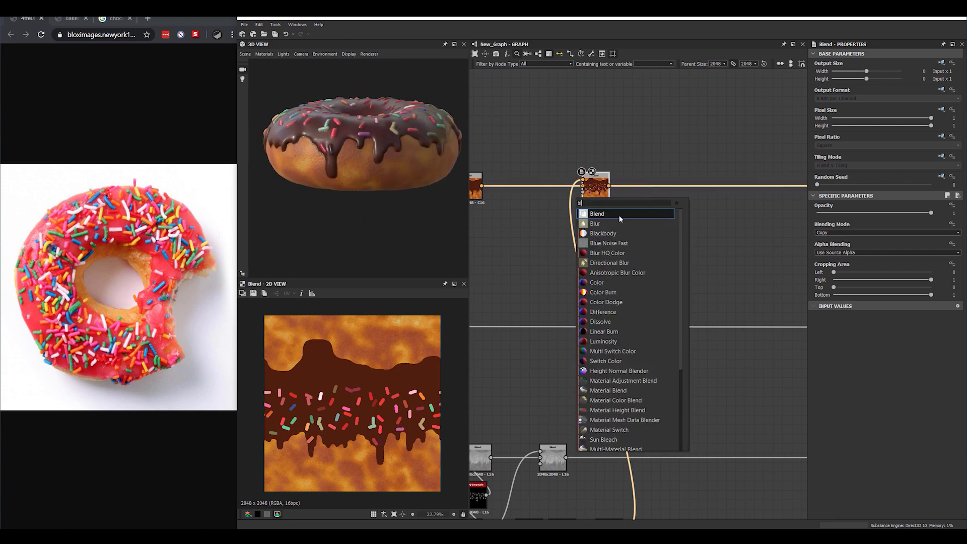
{"action": "left_click", "coordinate": [606, 215]}
{"action": "scroll", "coordinate": [633, 228], "scroll_direction": "down", "scroll_amount": 4}
{"action": "middle_click_drag", "start_coordinate": [636, 247], "coordinate": [683, 244]}
{"action": "scroll", "coordinate": [594, 277], "scroll_direction": "up", "scroll_amount": 1}
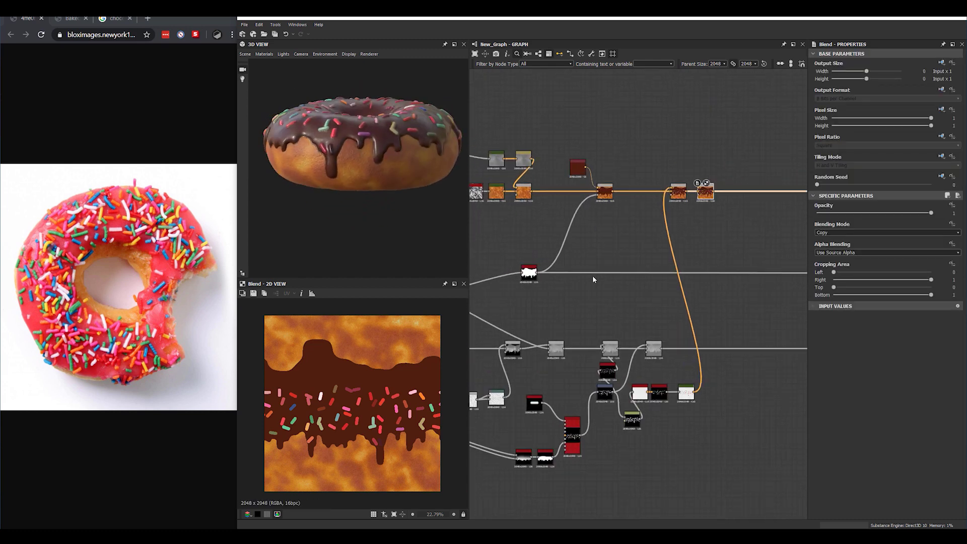
Move the sprinkle color Blend and the newly inserted Blend next to the base color output
{"action": "scroll", "coordinate": [636, 295], "scroll_direction": "up", "scroll_amount": 1}
{"action": "middle_click_drag", "start_coordinate": [636, 295], "coordinate": [821, 268]}
{"action": "scroll", "coordinate": [633, 277], "scroll_direction": "down", "scroll_amount": 5}
{"action": "middle_click_drag", "start_coordinate": [633, 276], "coordinate": [493, 273]}
{"action": "scroll", "coordinate": [749, 285], "scroll_direction": "up", "scroll_amount": 2}
{"action": "mouse_move", "coordinate": [675, 281]}
{"action": "middle_mouse_down"}
{"action": "mouse_move", "coordinate": [717, 284]}
{"action": "mouse_move", "coordinate": [612, 282]}
{"action": "mouse_move", "coordinate": [682, 277]}
{"action": "middle_mouse_up"}
{"action": "left_click_drag", "start_coordinate": [503, 171], "coordinate": [744, 199]}
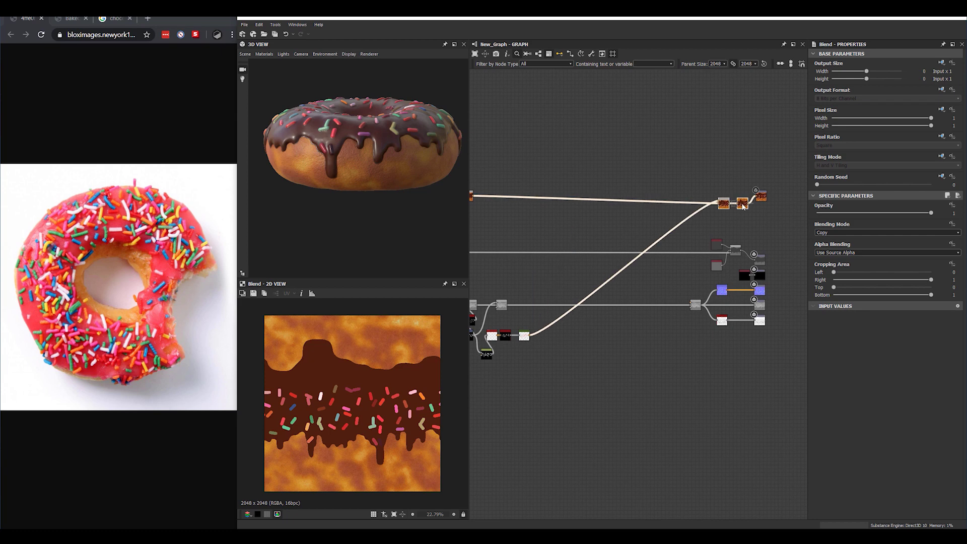
Add a Curvature Smooth node near the outputs and feed it from the Normal node
{"action": "scroll", "coordinate": [738, 279], "scroll_direction": "up", "scroll_amount": 2}
{"action": "key", "text": "space"}
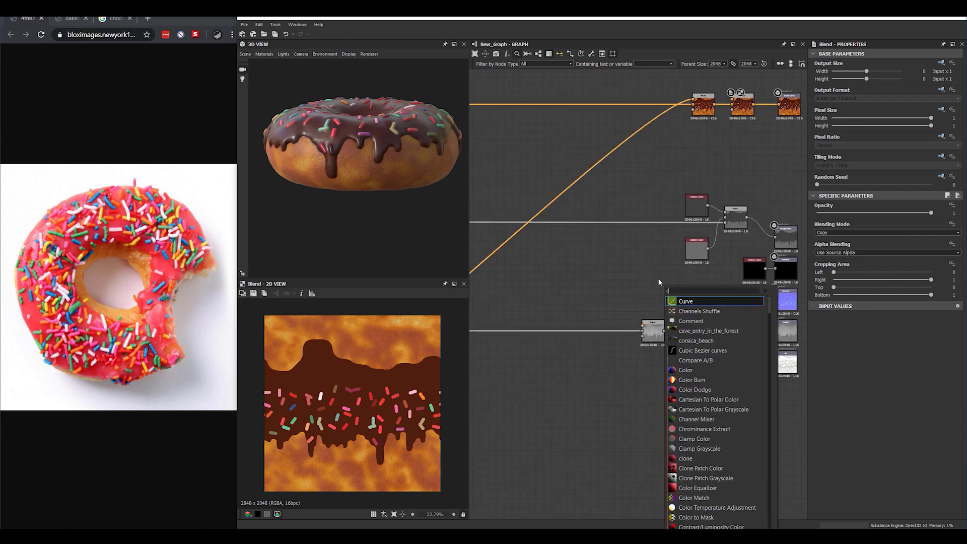
{"action": "type", "text": "curva"}
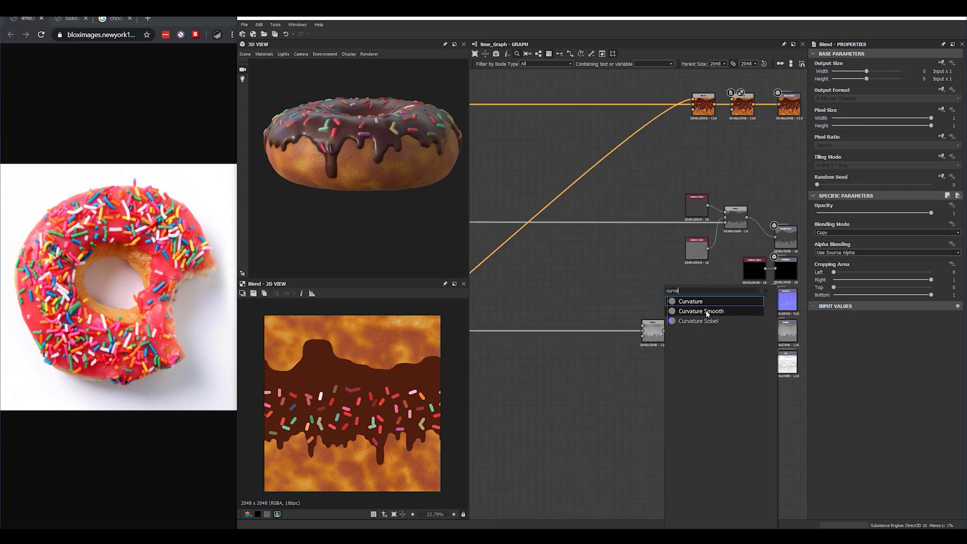
{"action": "left_click", "coordinate": [701, 311]}
{"action": "left_click_drag", "start_coordinate": [719, 299], "coordinate": [653, 285]}
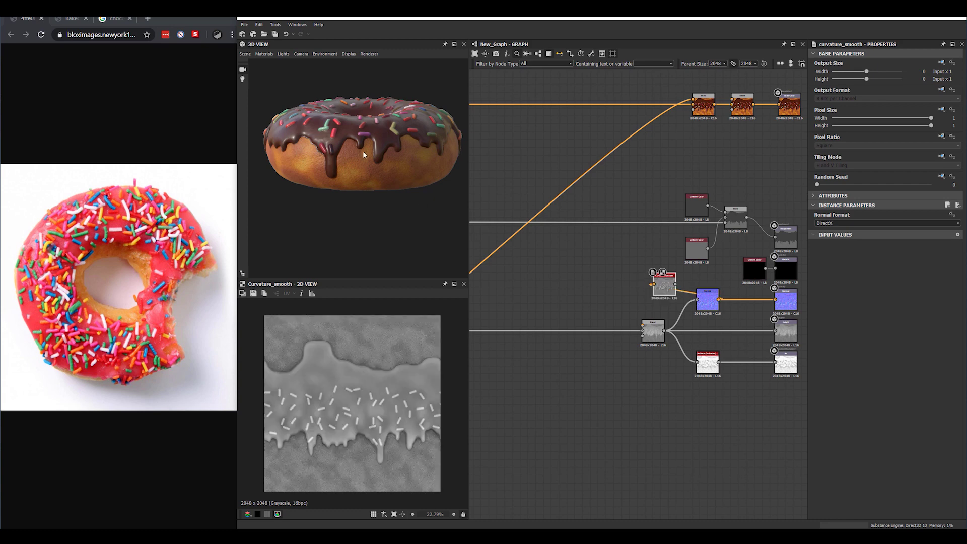
Maximize the application window and narrow the 3D and 2D views to enlarge the graph area
{"action": "left_click", "coordinate": [939, 20]}
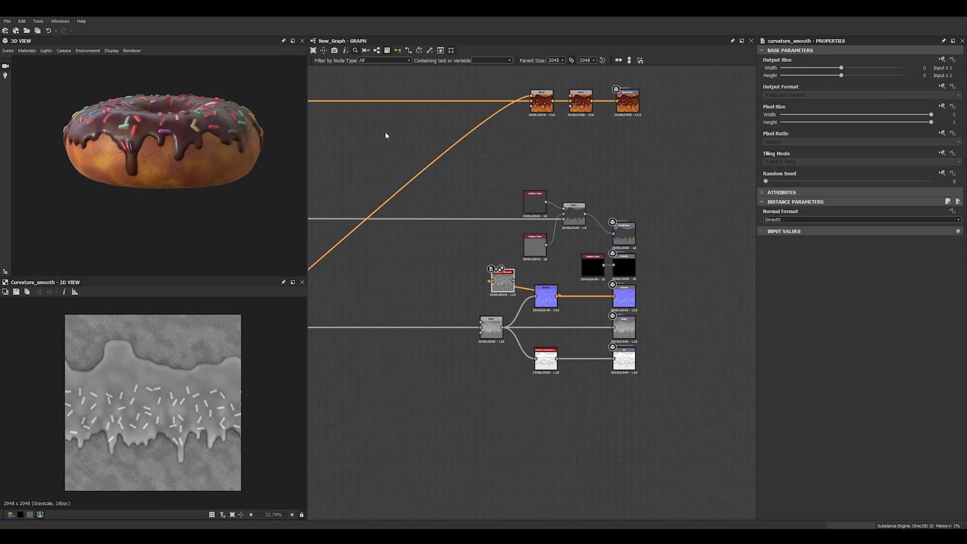
{"action": "left_click_drag", "start_coordinate": [306, 135], "coordinate": [239, 133]}
{"action": "scroll", "coordinate": [394, 163], "scroll_direction": "down", "scroll_amount": 4}
{"action": "middle_click_drag", "start_coordinate": [406, 173], "coordinate": [539, 175]}
{"action": "scroll", "coordinate": [440, 211], "scroll_direction": "up", "scroll_amount": 1}
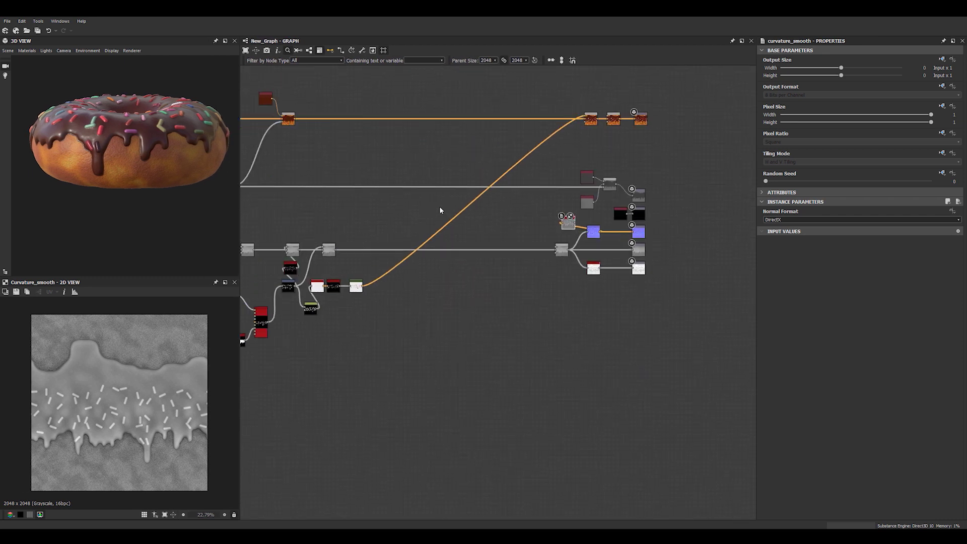
Move the Curvature Smooth node below the last base color Blend and link it to the Blend's foreground through a Gradient Map
{"action": "scroll", "coordinate": [599, 183], "scroll_direction": "up", "scroll_amount": 3}
{"action": "middle_click_drag", "start_coordinate": [618, 250], "coordinate": [615, 358]}
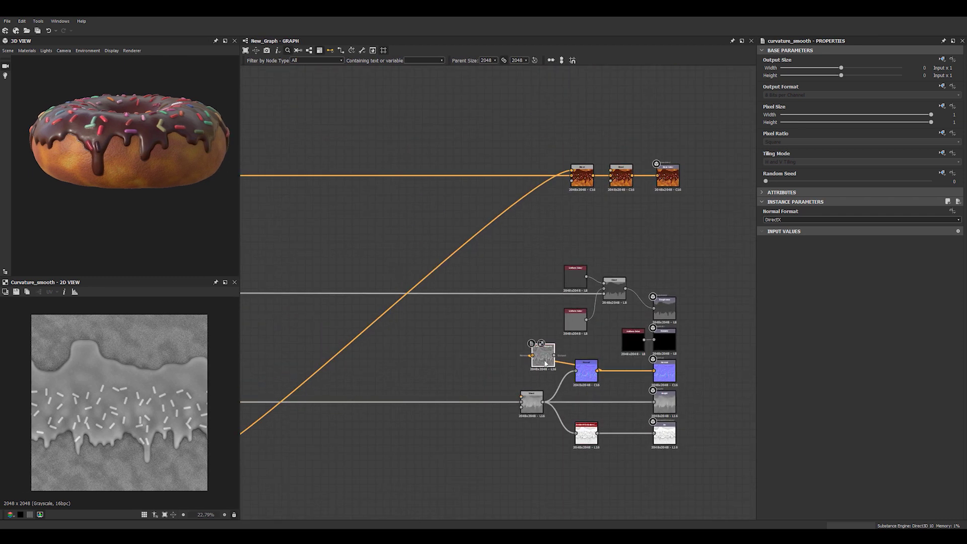
{"action": "left_click_drag", "start_coordinate": [546, 360], "coordinate": [563, 236]}
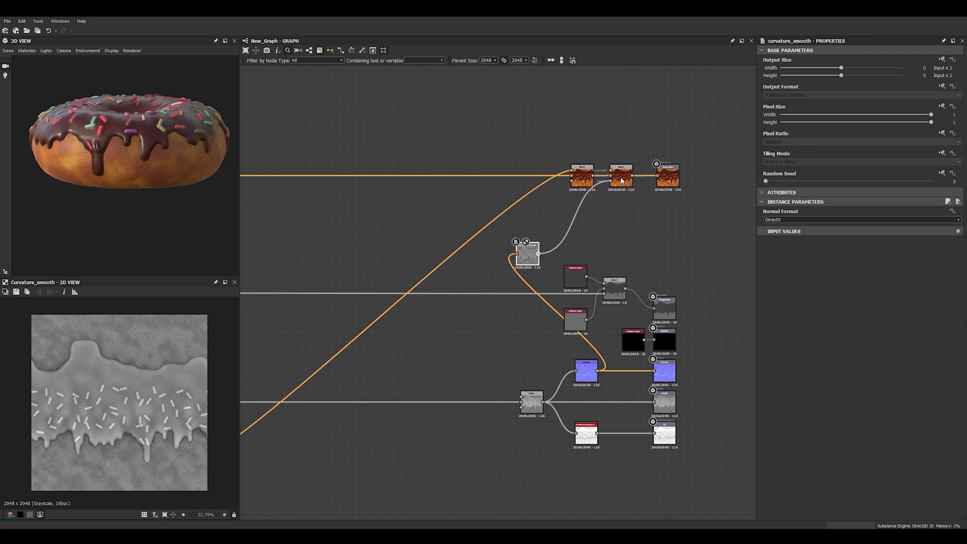
{"action": "left_click", "coordinate": [531, 254]}
{"action": "key", "text": "space"}
{"action": "type", "text": "gr"}
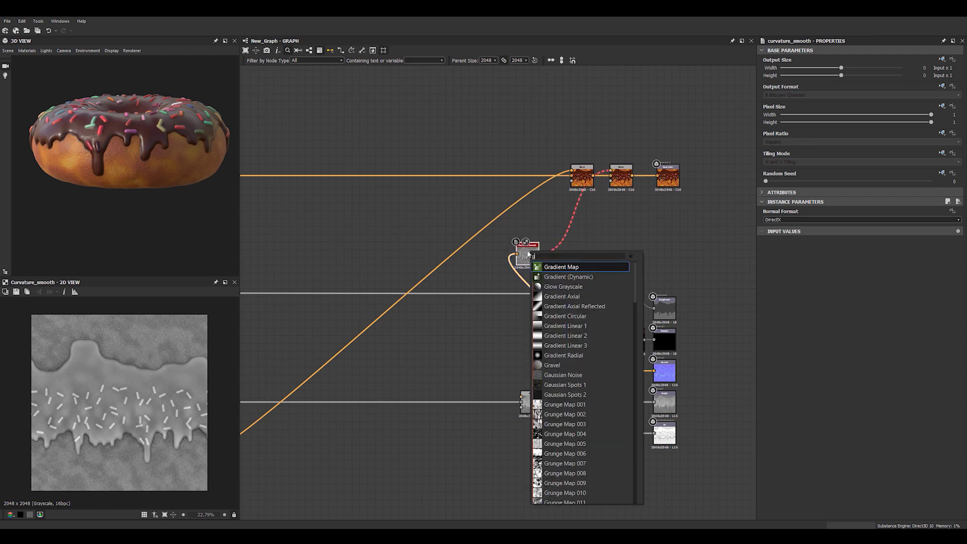
{"action": "left_click", "coordinate": [553, 269]}
Set the last base color Blend's blending mode to Overlay so the curvature is overlaid on the color
{"action": "scroll", "coordinate": [186, 165], "scroll_direction": "up", "scroll_amount": 3}
{"action": "left_click_drag", "start_coordinate": [151, 160], "coordinate": [144, 193]}
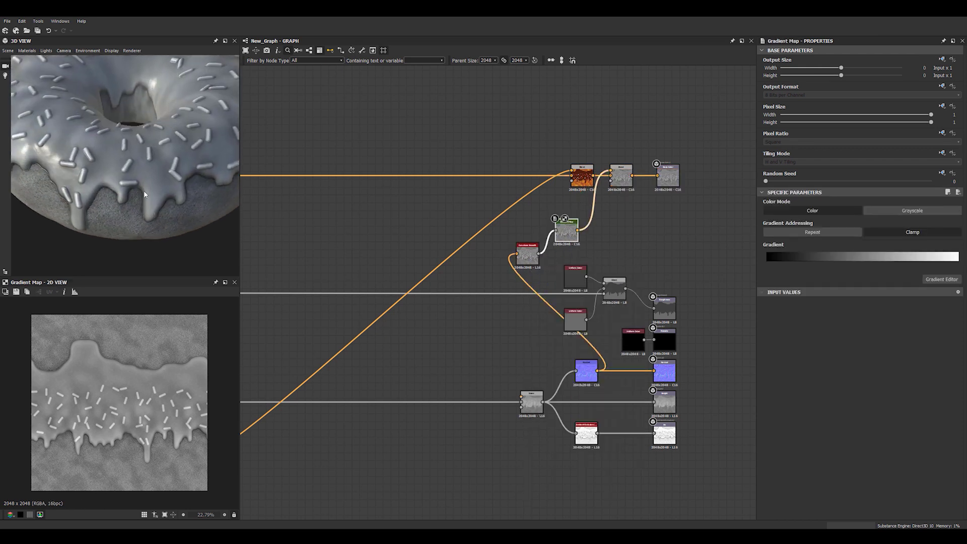
{"action": "left_click", "coordinate": [625, 179]}
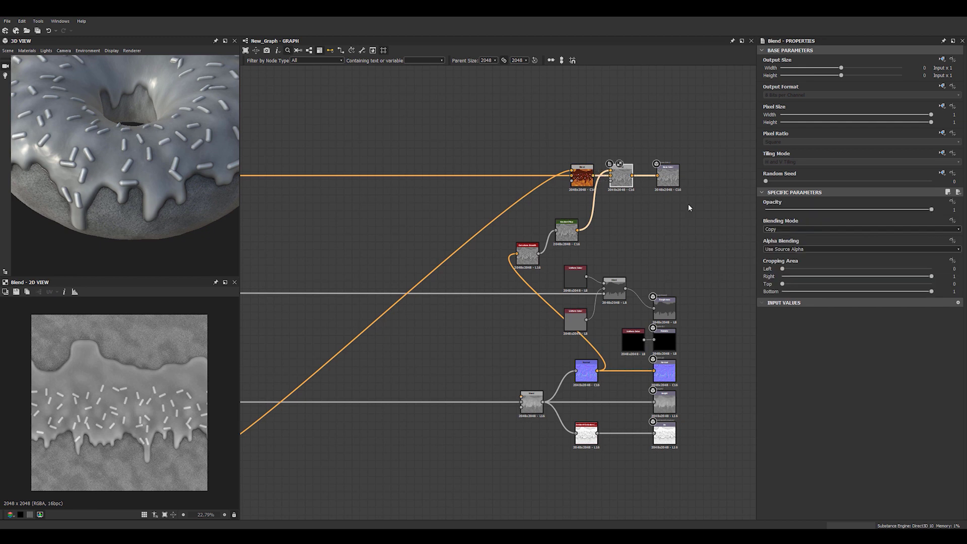
{"action": "left_click", "coordinate": [791, 227]}
{"action": "left_click", "coordinate": [783, 289]}
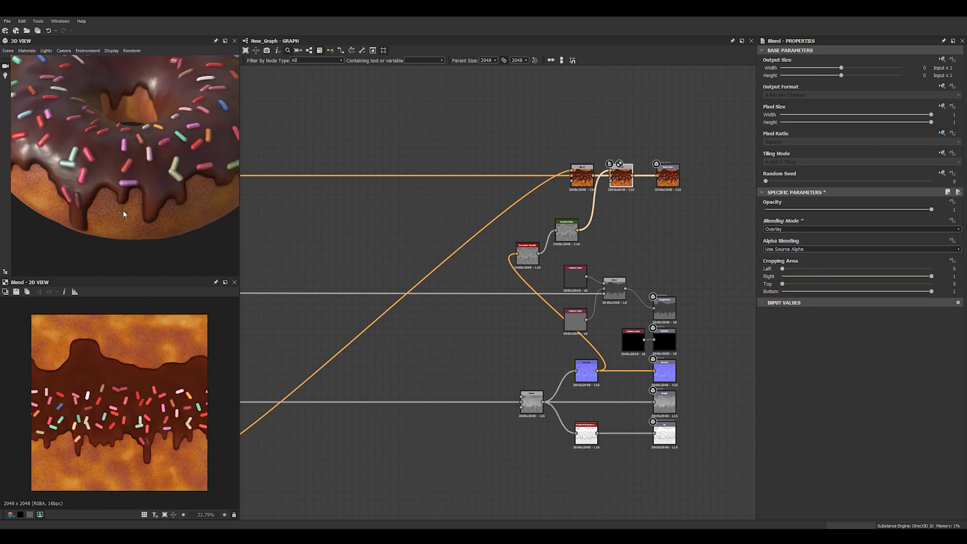
Inspect the drip edges up close and set the curvature Blend's opacity to 0.46
{"action": "left_click_drag", "start_coordinate": [123, 211], "coordinate": [175, 176]}
{"action": "scroll", "coordinate": [159, 192], "scroll_direction": "up", "scroll_amount": 3}
{"action": "middle_click_drag", "start_coordinate": [159, 191], "coordinate": [183, 220]}
{"action": "scroll", "coordinate": [211, 214], "scroll_direction": "up", "scroll_amount": 2}
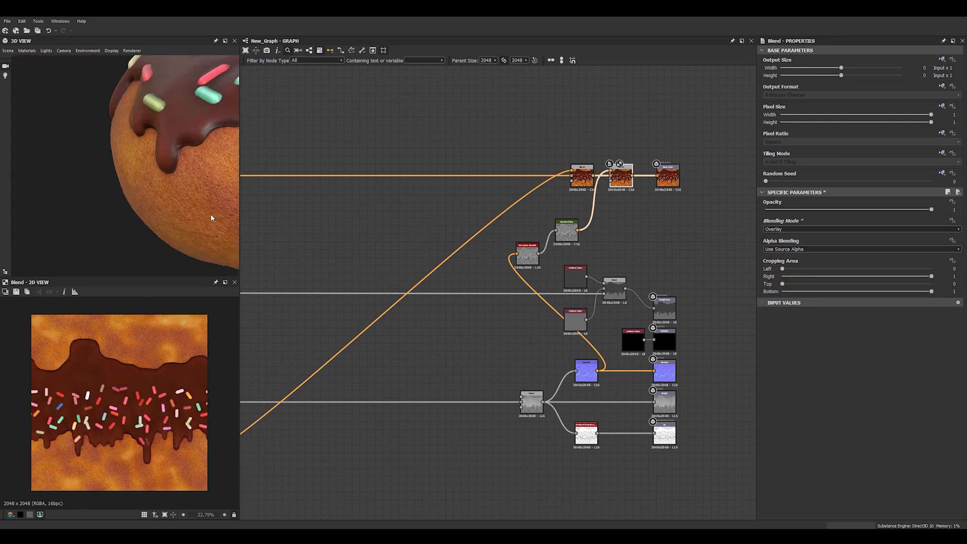
{"action": "left_click_drag", "start_coordinate": [211, 215], "coordinate": [140, 247]}
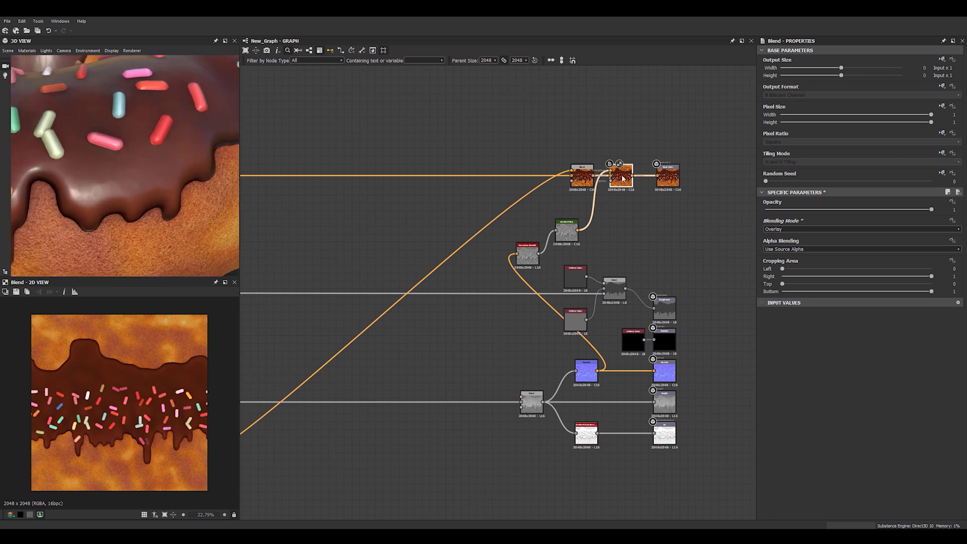
{"action": "left_click_drag", "start_coordinate": [801, 210], "coordinate": [836, 216]}
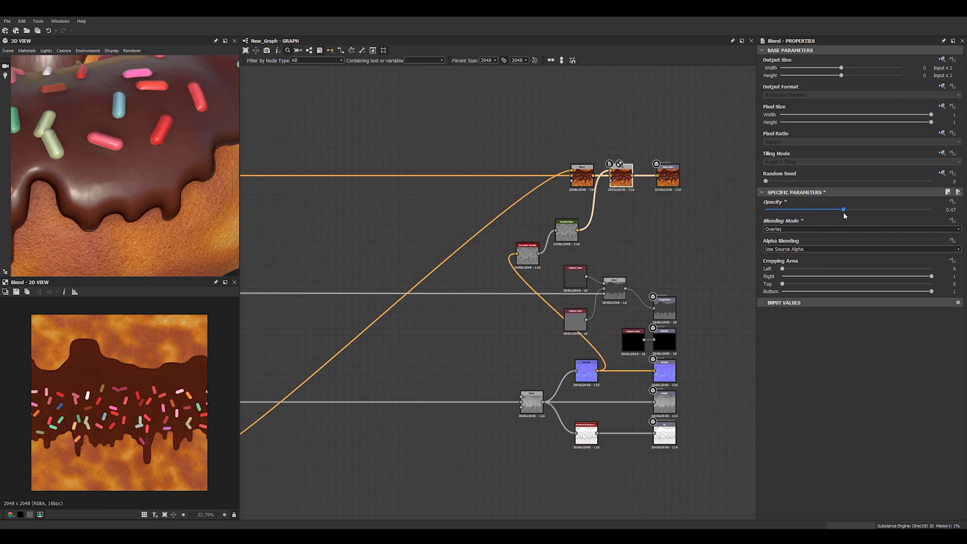
Examine the curvature overlay on the icing, sprinkles and dough from several angles and distances
{"action": "scroll", "coordinate": [141, 201], "scroll_direction": "down", "scroll_amount": 4}
{"action": "left_click_drag", "start_coordinate": [141, 200], "coordinate": [179, 246]}
{"action": "scroll", "coordinate": [126, 203], "scroll_direction": "down", "scroll_amount": 3}
{"action": "scroll", "coordinate": [179, 245], "scroll_direction": "up", "scroll_amount": 3}
{"action": "middle_click_drag", "start_coordinate": [179, 245], "coordinate": [190, 212]}
{"action": "left_click_drag", "start_coordinate": [190, 213], "coordinate": [144, 195]}
{"action": "scroll", "coordinate": [136, 216], "scroll_direction": "up", "scroll_amount": 2}
{"action": "scroll", "coordinate": [126, 203], "scroll_direction": "down", "scroll_amount": 4}
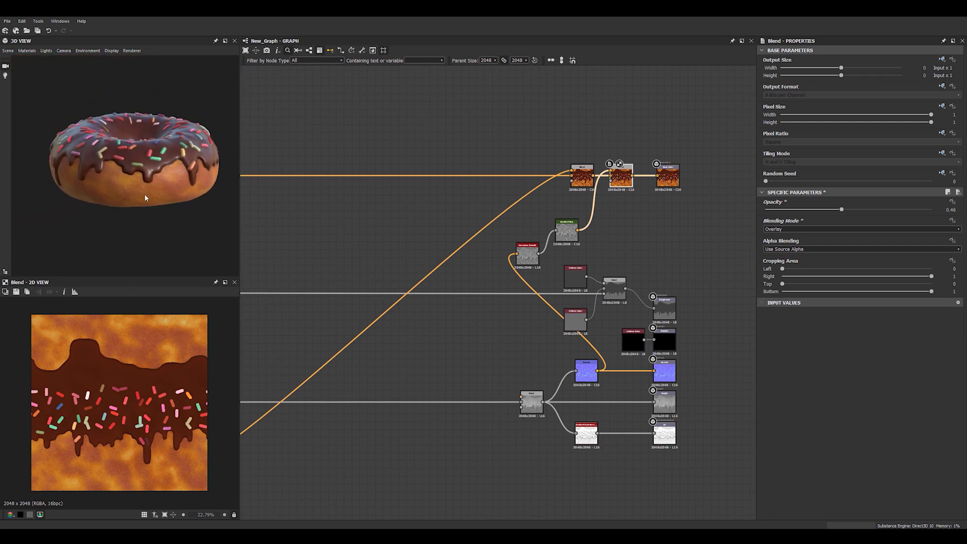
Insert an HSL node between the dough color Blend and the icing Blend, set its Hue to 0.51, and check the doughnut
{"action": "scroll", "coordinate": [378, 237], "scroll_direction": "down", "scroll_amount": 4}
{"action": "scroll", "coordinate": [391, 214], "scroll_direction": "up", "scroll_amount": 8}
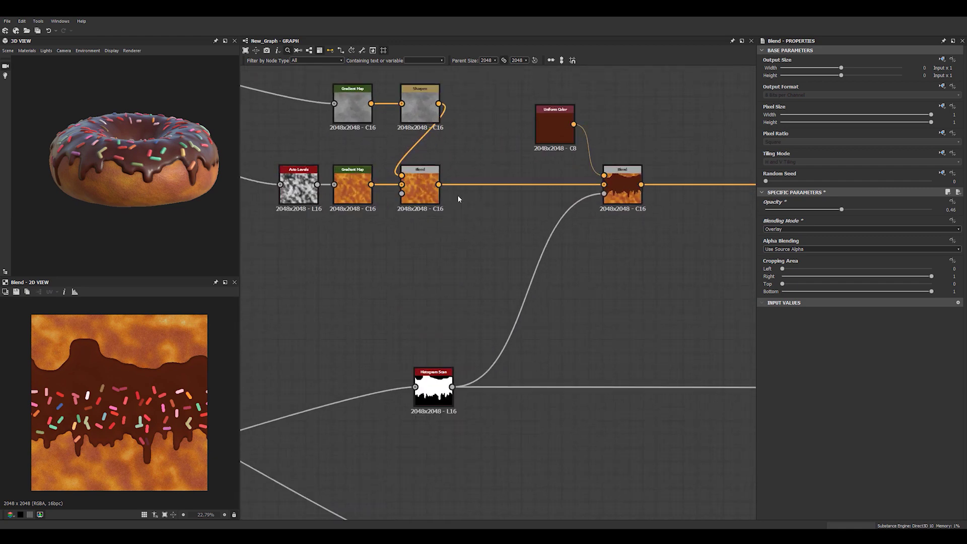
{"action": "key", "text": "space"}
{"action": "type", "text": "hs"}
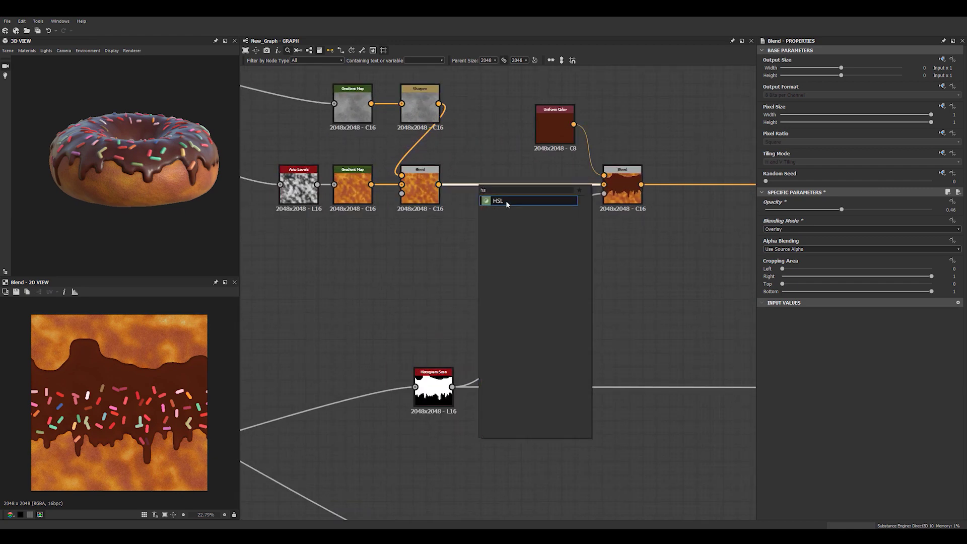
{"action": "left_click", "coordinate": [506, 200]}
{"action": "left_click_drag", "start_coordinate": [847, 209], "coordinate": [849, 209]}
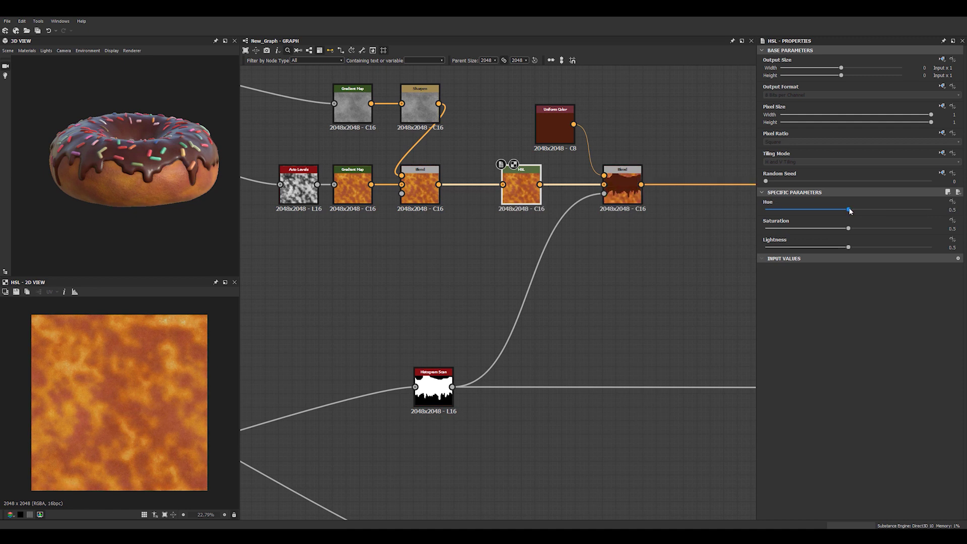
{"action": "left_click_drag", "start_coordinate": [850, 209], "coordinate": [851, 209]}
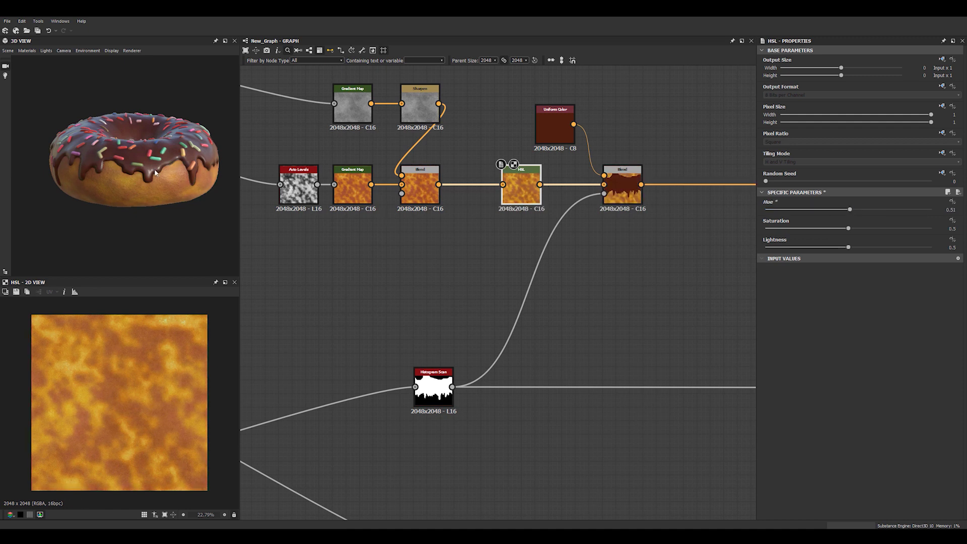
{"action": "left_click_drag", "start_coordinate": [154, 169], "coordinate": [120, 142]}
{"action": "scroll", "coordinate": [183, 164], "scroll_direction": "up", "scroll_amount": 3}
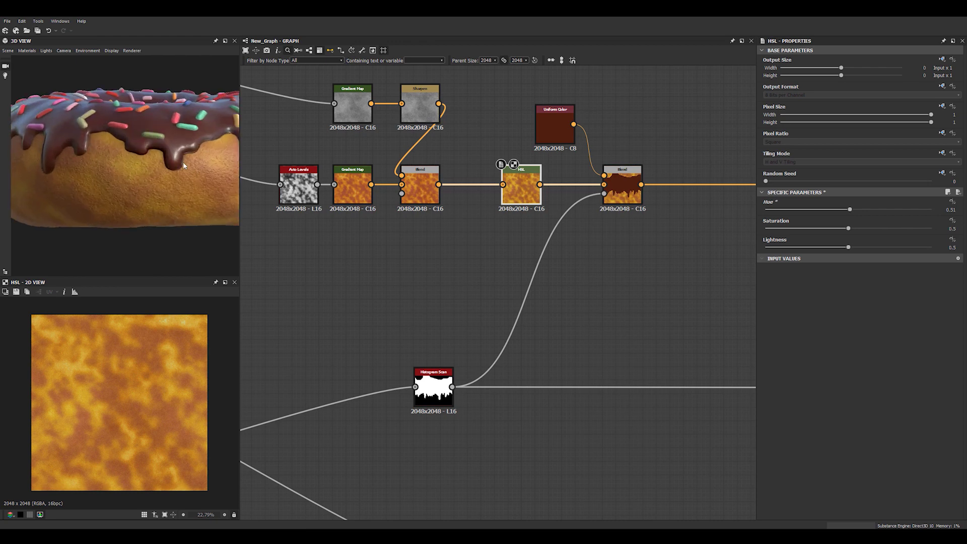
{"action": "left_click_drag", "start_coordinate": [183, 162], "coordinate": [150, 168]}
{"action": "scroll", "coordinate": [130, 119], "scroll_direction": "down", "scroll_amount": 3}
{"action": "left_click_drag", "start_coordinate": [130, 119], "coordinate": [125, 152]}
Move the roughness Blend and its two Uniform Color nodes away from the outputs and show the Blend in the 2D view
{"action": "scroll", "coordinate": [443, 255], "scroll_direction": "down", "scroll_amount": 4}
{"action": "middle_click_drag", "start_coordinate": [625, 263], "coordinate": [388, 213]}
{"action": "scroll", "coordinate": [578, 193], "scroll_direction": "up", "scroll_amount": 3}
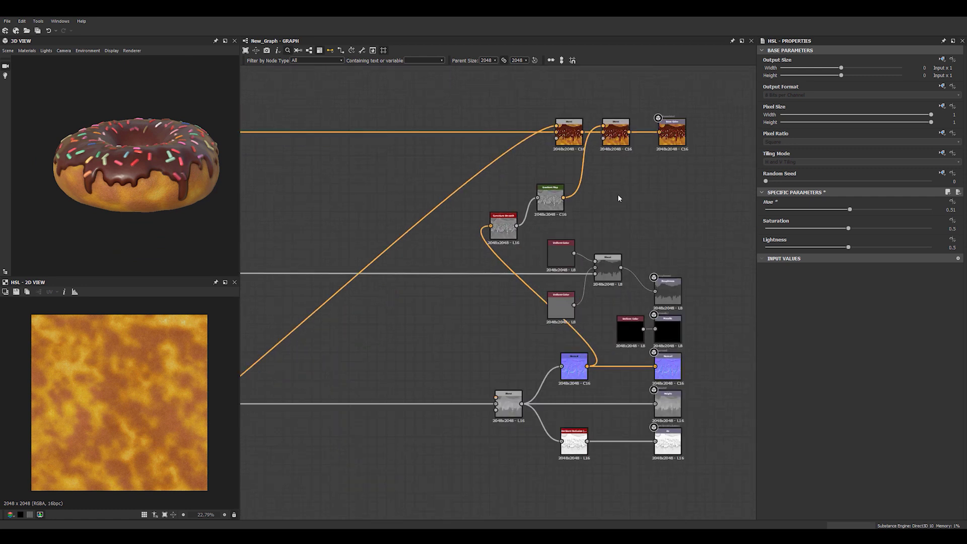
{"action": "scroll", "coordinate": [479, 270], "scroll_direction": "down", "scroll_amount": 1}
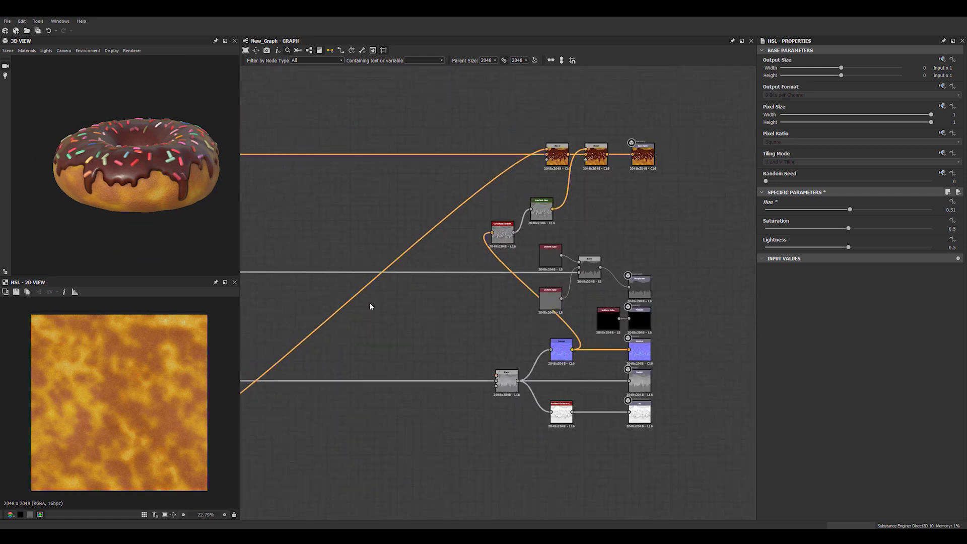
{"action": "middle_click_drag", "start_coordinate": [396, 335], "coordinate": [482, 298]}
{"action": "scroll", "coordinate": [423, 297], "scroll_direction": "down", "scroll_amount": 3}
{"action": "middle_click_drag", "start_coordinate": [418, 301], "coordinate": [429, 276]}
{"action": "scroll", "coordinate": [335, 261], "scroll_direction": "up", "scroll_amount": 1}
{"action": "middle_click_drag", "start_coordinate": [563, 285], "coordinate": [423, 280]}
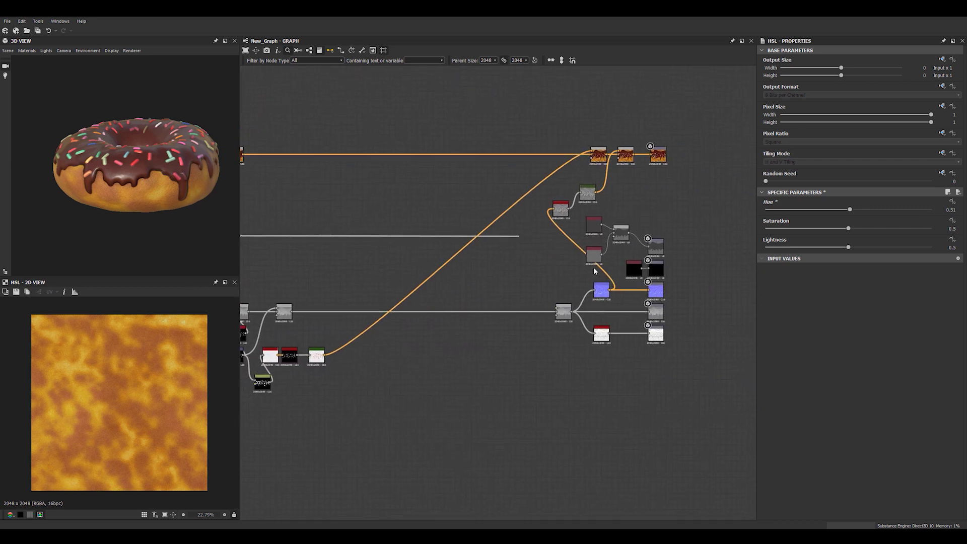
{"action": "left_click_drag", "start_coordinate": [576, 221], "coordinate": [382, 239]}
{"action": "double_click", "coordinate": [383, 238]}
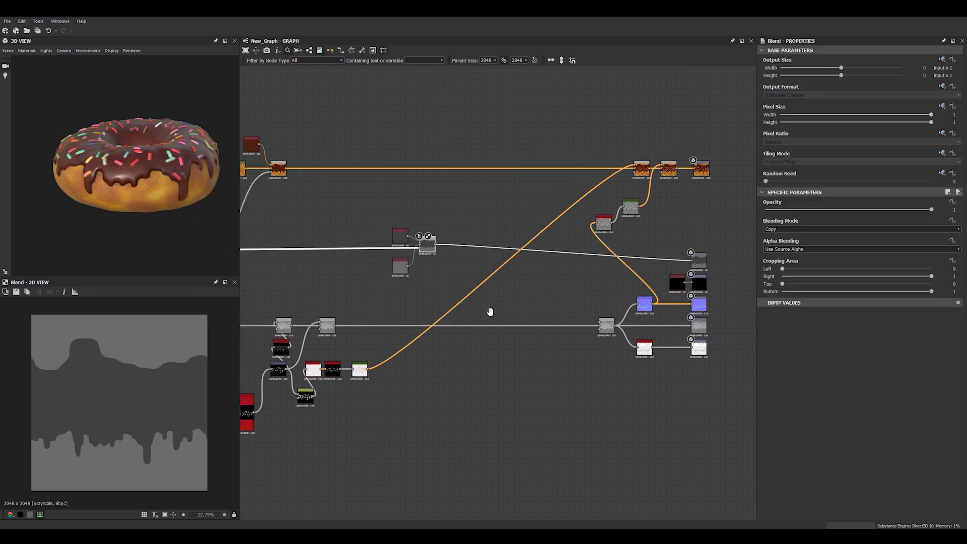
Set the icing roughness Uniform Color to 0.17 and check the icing's reflections on the doughnut
{"action": "key", "text": "f"}
{"action": "scroll", "coordinate": [125, 209], "scroll_direction": "up", "scroll_amount": 5}
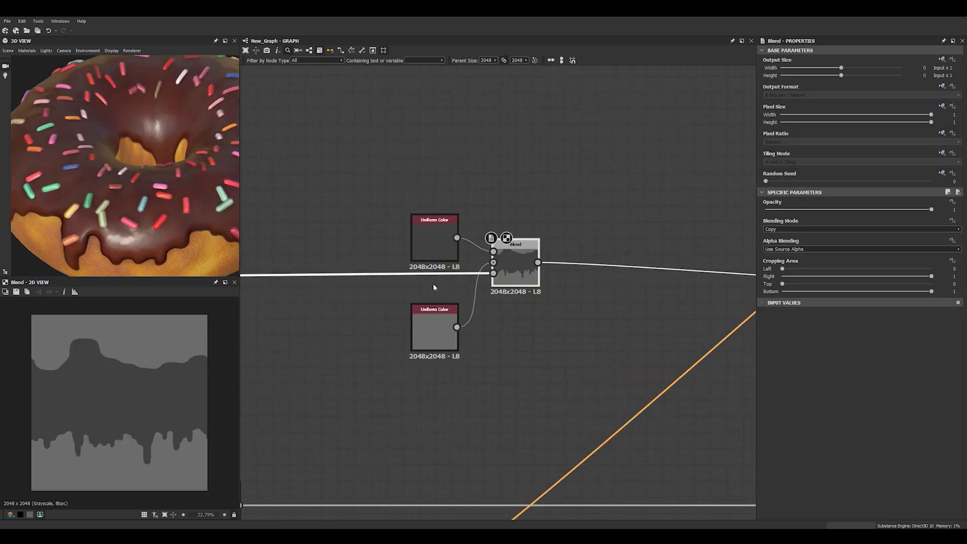
{"action": "left_click", "coordinate": [432, 253]}
{"action": "left_click_drag", "start_coordinate": [834, 247], "coordinate": [832, 244]}
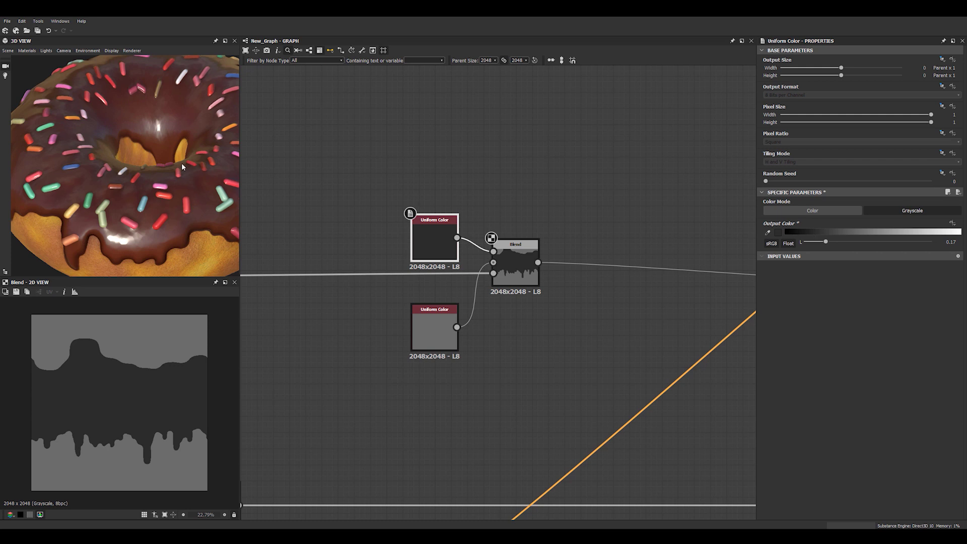
{"action": "scroll", "coordinate": [182, 167], "scroll_direction": "down", "scroll_amount": 4}
{"action": "left_click_drag", "start_coordinate": [182, 167], "coordinate": [200, 140]}
{"action": "scroll", "coordinate": [221, 161], "scroll_direction": "up", "scroll_amount": 2}
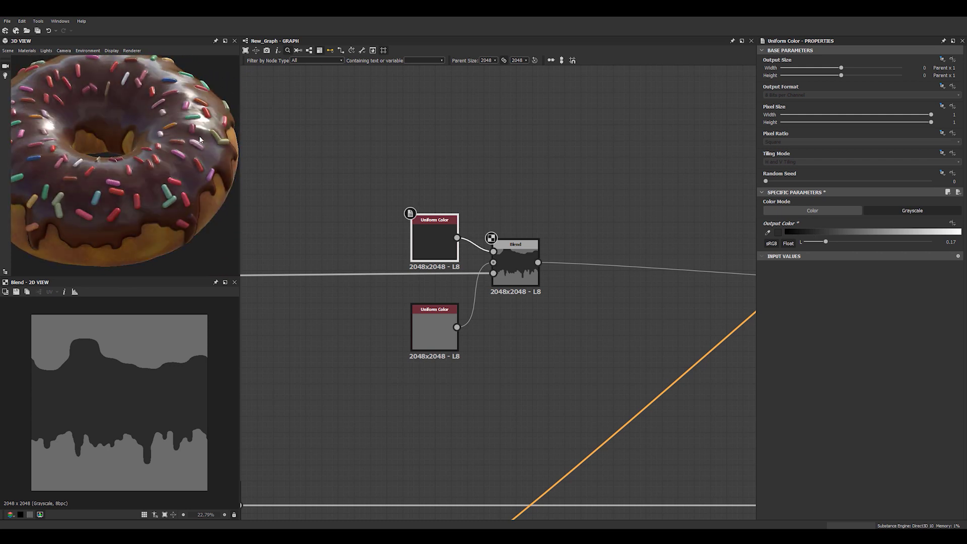
{"action": "scroll", "coordinate": [200, 139], "scroll_direction": "down", "scroll_amount": 5}
{"action": "left_click_drag", "start_coordinate": [140, 135], "coordinate": [38, 123]}
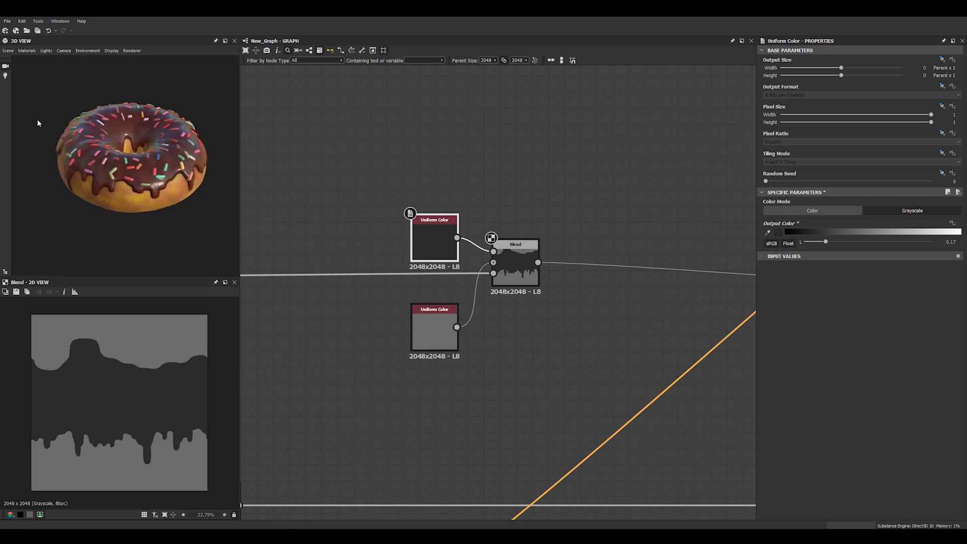
Add a Dirt mask generator node below the roughness Blend
{"action": "left_click", "coordinate": [452, 163]}
{"action": "scroll", "coordinate": [451, 164], "scroll_direction": "down", "scroll_amount": 3}
{"action": "middle_click_drag", "start_coordinate": [513, 206], "coordinate": [383, 165]}
{"action": "scroll", "coordinate": [450, 202], "scroll_direction": "down", "scroll_amount": 3}
{"action": "middle_click_drag", "start_coordinate": [450, 202], "coordinate": [506, 192]}
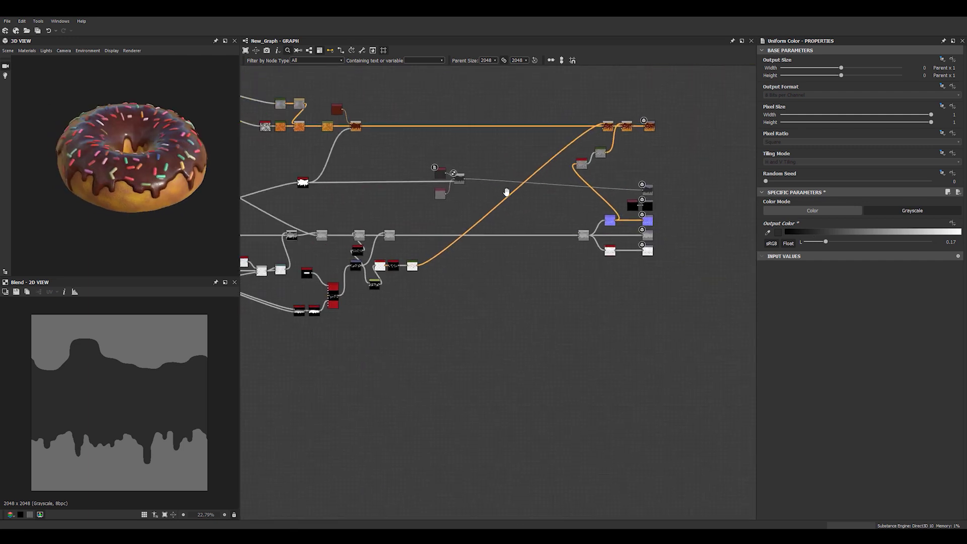
{"action": "scroll", "coordinate": [506, 192], "scroll_direction": "up", "scroll_amount": 3}
{"action": "key", "text": "space"}
{"action": "type", "text": "dirt"}
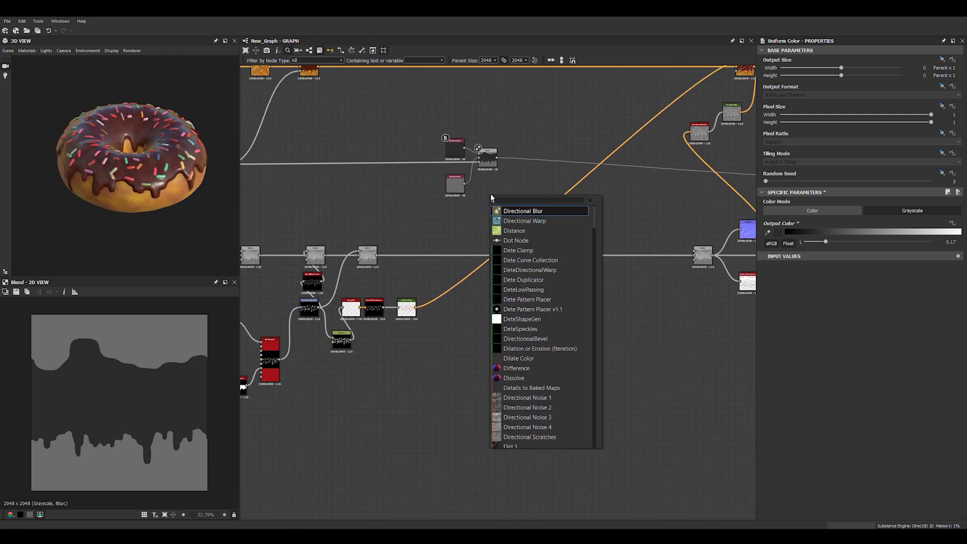
{"action": "left_click", "coordinate": [500, 270]}
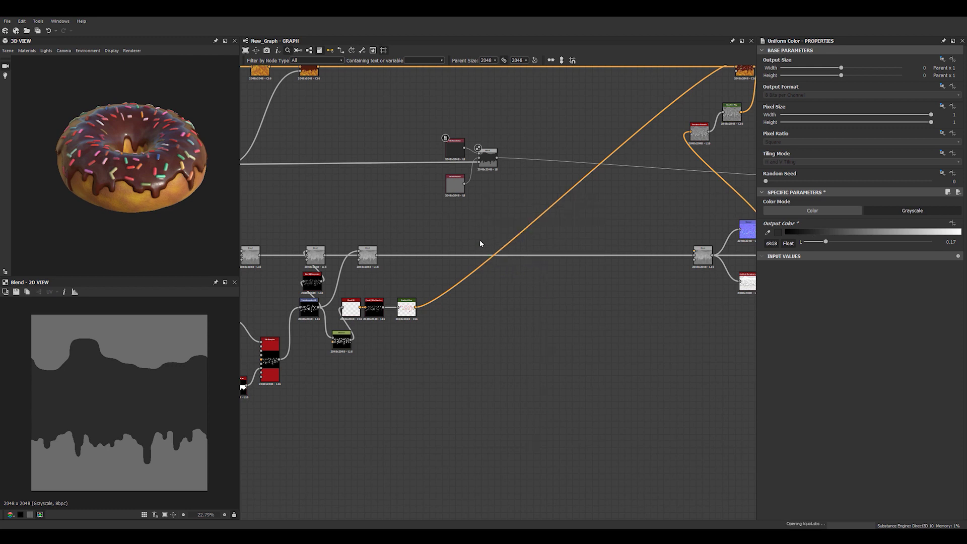
{"action": "middle_click_drag", "start_coordinate": [453, 220], "coordinate": [366, 227]}
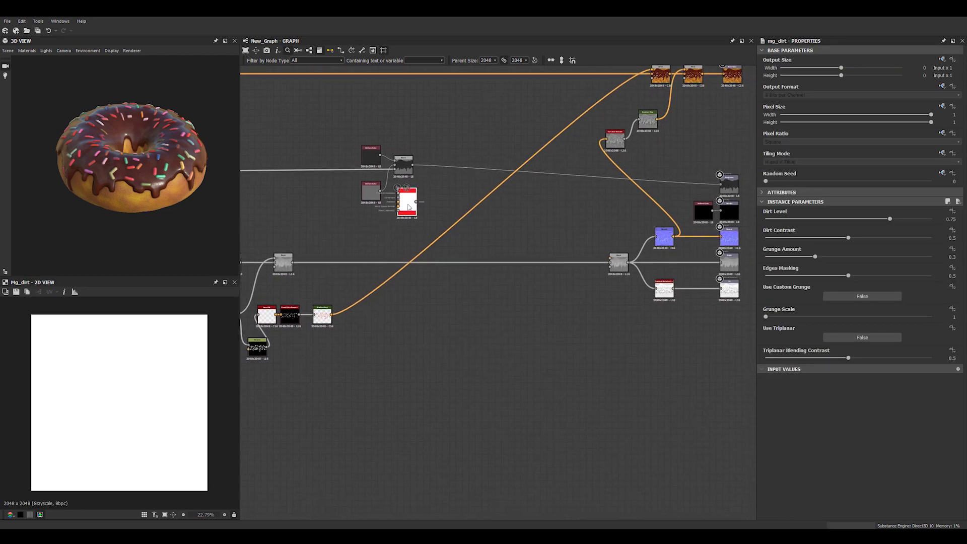
Place the Dirt node in the open area before the outputs and connect the Normal node to its normal input
{"action": "left_click_drag", "start_coordinate": [408, 206], "coordinate": [500, 211]}
{"action": "left_click_drag", "start_coordinate": [674, 237], "coordinate": [492, 211]}
{"action": "scroll", "coordinate": [509, 210], "scroll_direction": "up", "scroll_amount": 4}
{"action": "scroll", "coordinate": [485, 197], "scroll_direction": "down", "scroll_amount": 4}
{"action": "middle_click_drag", "start_coordinate": [432, 221], "coordinate": [404, 242]}
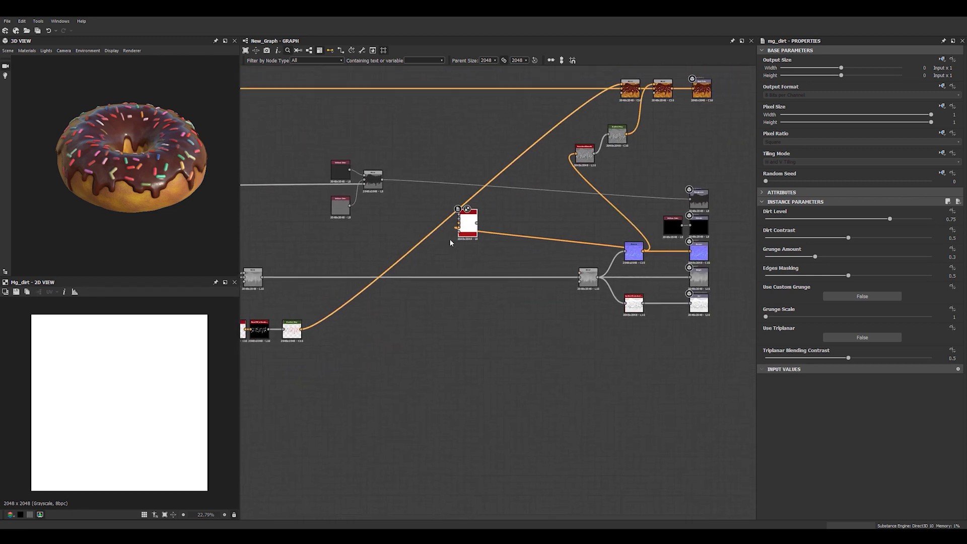
Connect the Curvature Smooth and Ambient Occlusion nodes to the matching inputs of the Dirt node
{"action": "left_click_drag", "start_coordinate": [594, 155], "coordinate": [467, 221]}
{"action": "scroll", "coordinate": [467, 220], "scroll_direction": "up", "scroll_amount": 4}
{"action": "scroll", "coordinate": [476, 221], "scroll_direction": "down", "scroll_amount": 5}
{"action": "middle_click_drag", "start_coordinate": [394, 221], "coordinate": [434, 235]}
{"action": "scroll", "coordinate": [662, 288], "scroll_direction": "up", "scroll_amount": 3}
{"action": "left_click_drag", "start_coordinate": [654, 313], "coordinate": [401, 196]}
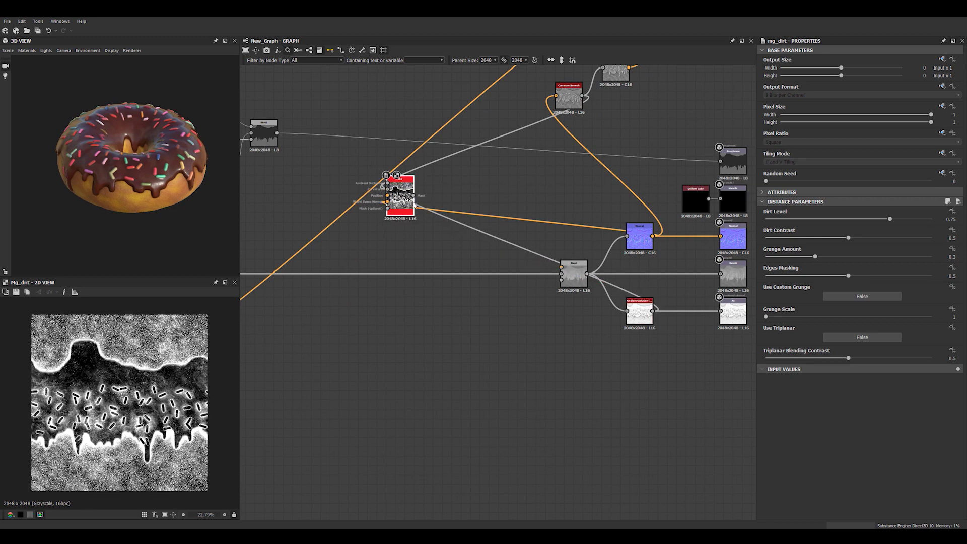
Set the Dirt node's Dirt Level to 0.5, Dirt Contrast to 0.25, Grunge Amount to 0.35 and Grunge Scale to 3
{"action": "scroll", "coordinate": [381, 258], "scroll_direction": "up", "scroll_amount": 1}
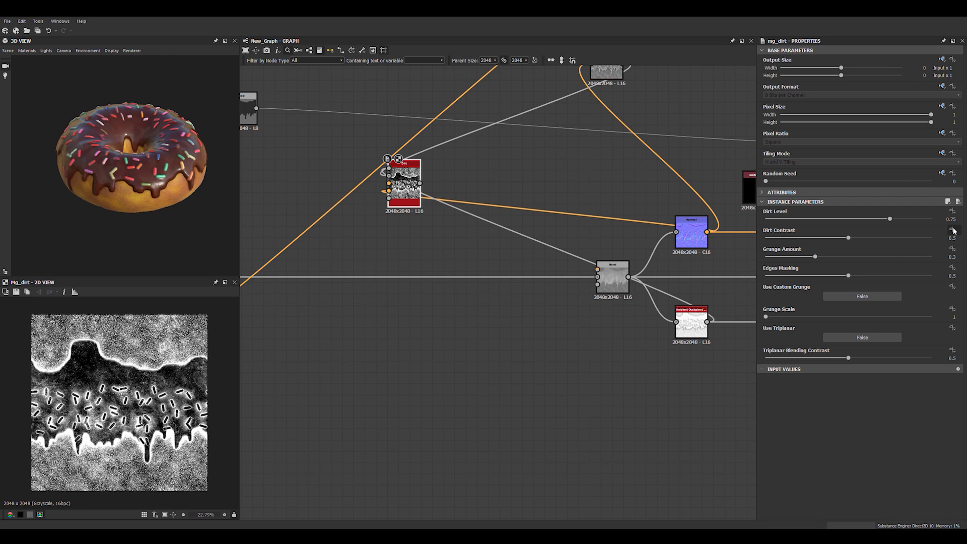
{"action": "key", "text": "Return"}
{"action": "left_click", "coordinate": [954, 238]}
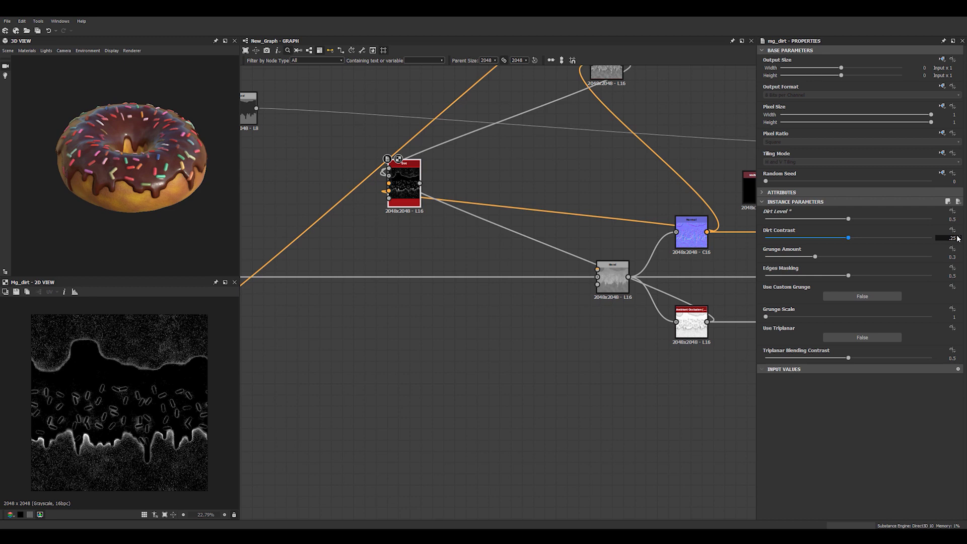
{"action": "type", "text": ".25"}
{"action": "key", "text": "Return"}
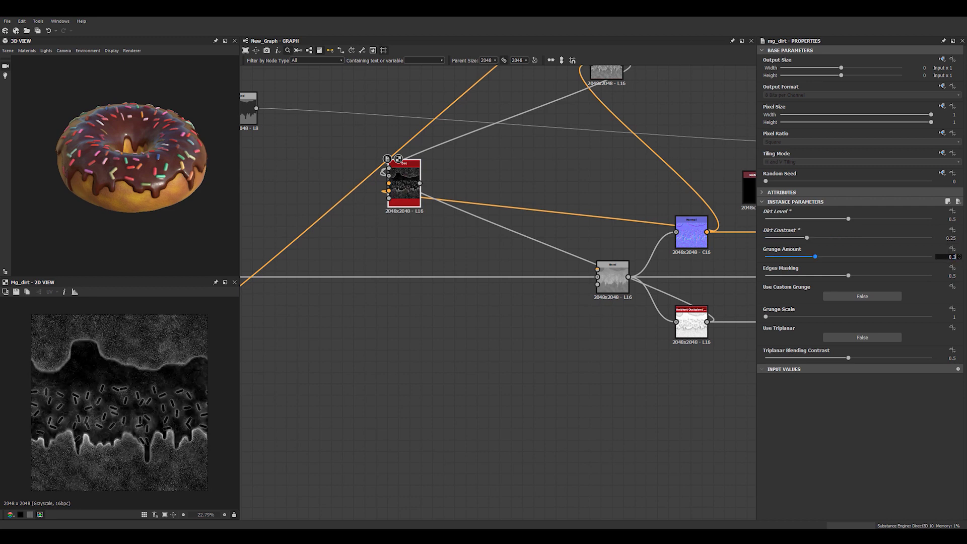
{"action": "type", "text": "5"}
{"action": "key", "text": "Return"}
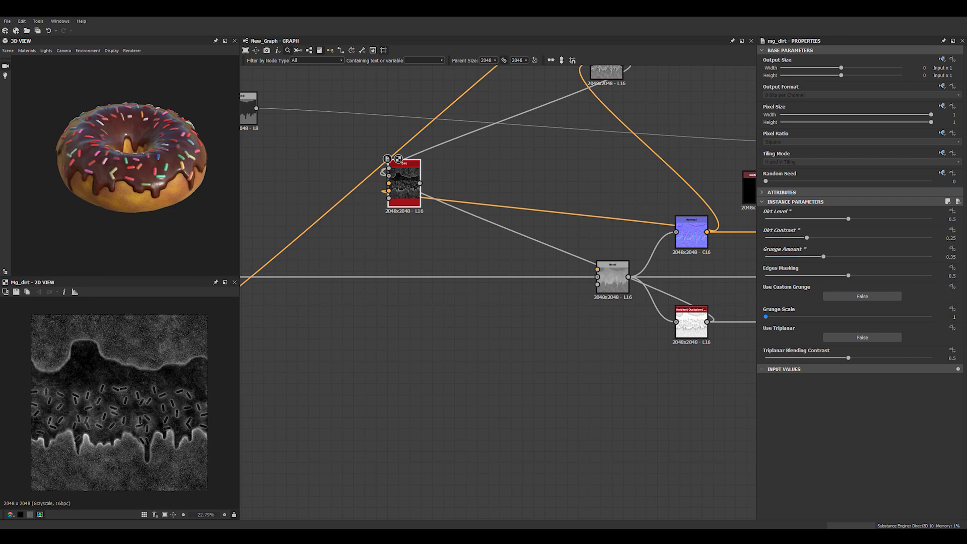
{"action": "mouse_move", "coordinate": [766, 317]}
{"action": "left_mouse_down"}
{"action": "mouse_move", "coordinate": [867, 321]}
{"action": "mouse_move", "coordinate": [775, 315]}
{"action": "mouse_move", "coordinate": [785, 316]}
{"action": "left_mouse_up"}
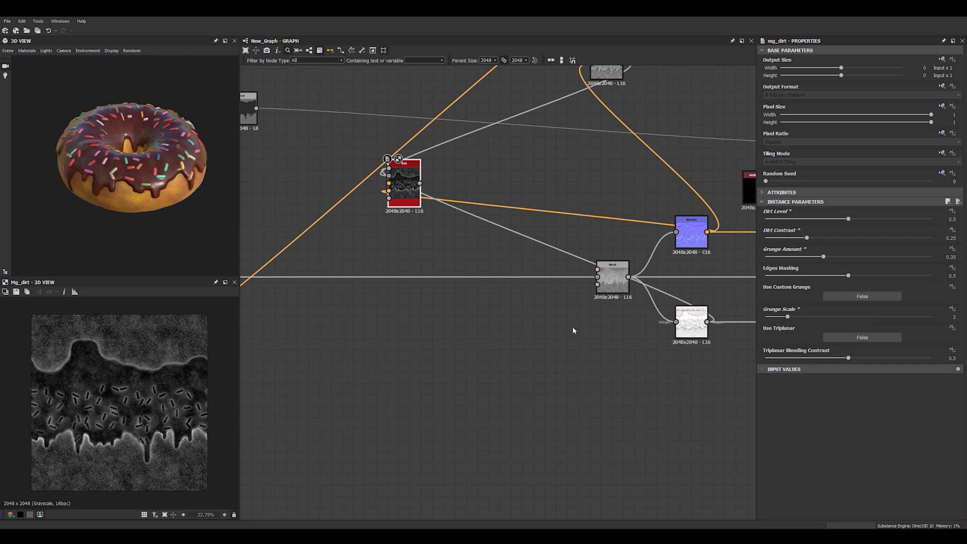
Insert a Blend node into the connection between the roughness Blend and the Roughness output
{"action": "scroll", "coordinate": [130, 346], "scroll_direction": "up", "scroll_amount": 5}
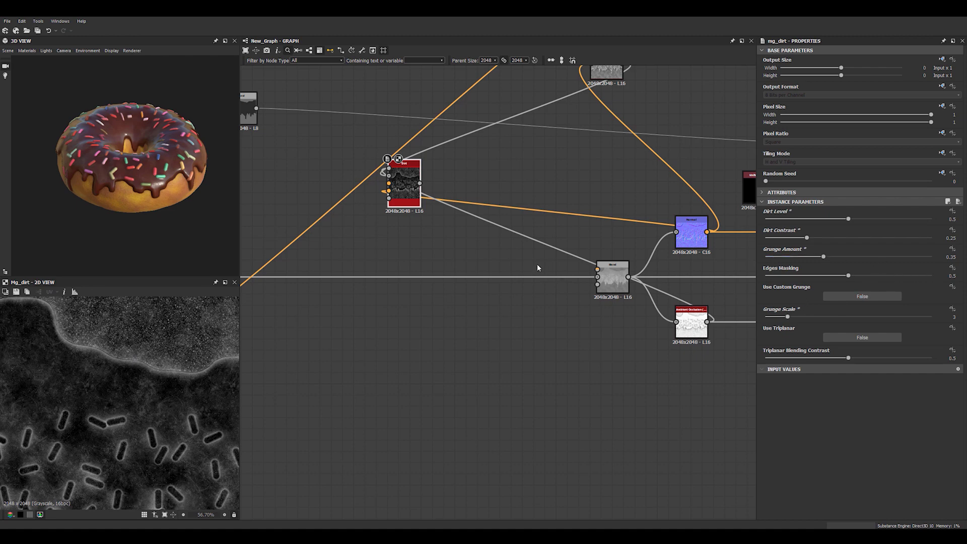
{"action": "scroll", "coordinate": [537, 265], "scroll_direction": "down", "scroll_amount": 5}
{"action": "middle_click_drag", "start_coordinate": [550, 303], "coordinate": [563, 341]}
{"action": "scroll", "coordinate": [529, 293], "scroll_direction": "up", "scroll_amount": 5}
{"action": "middle_click_drag", "start_coordinate": [489, 272], "coordinate": [568, 338]}
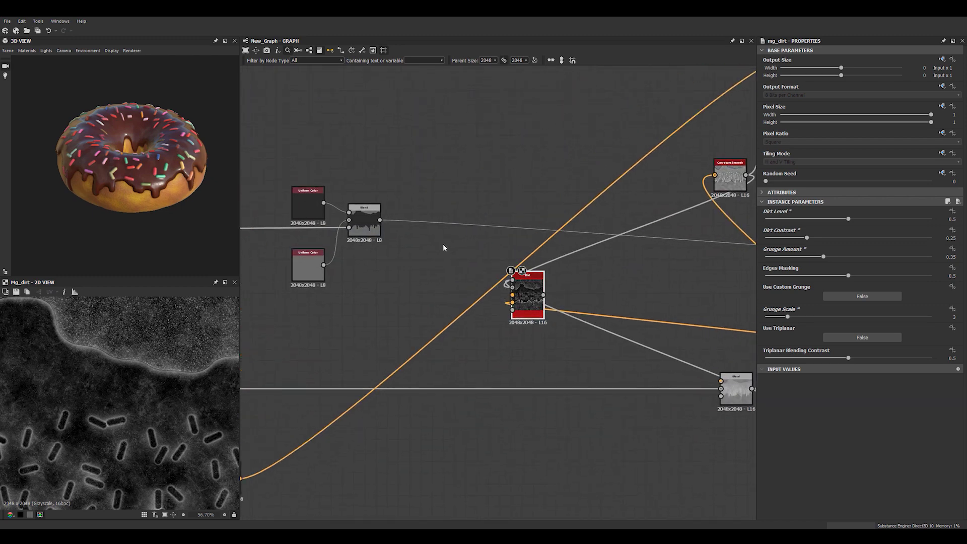
{"action": "left_click", "coordinate": [444, 248]}
{"action": "middle_click_drag", "start_coordinate": [518, 252], "coordinate": [465, 244]}
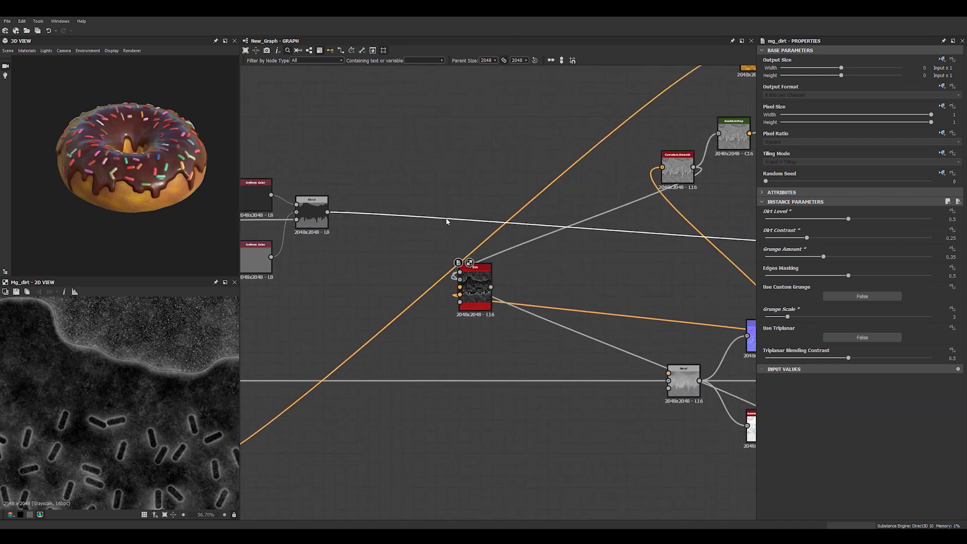
{"action": "key", "text": "space"}
{"action": "type", "text": "blend"}
{"action": "key", "text": "Return"}
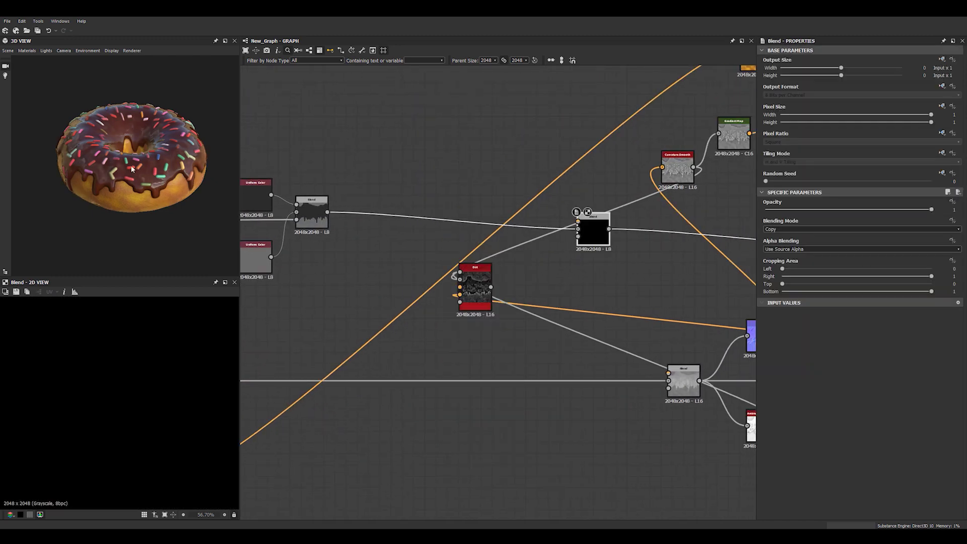
Connect the Dirt node to the new Blend's foreground input and set its blending mode to Add (Linear Dodge)
{"action": "scroll", "coordinate": [132, 170], "scroll_direction": "up", "scroll_amount": 10}
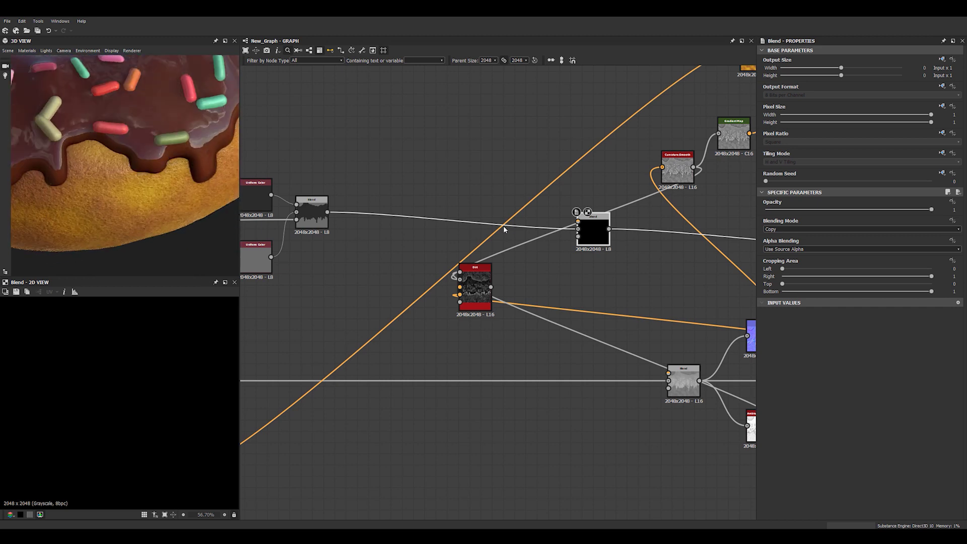
{"action": "left_click_drag", "start_coordinate": [491, 287], "coordinate": [578, 228]}
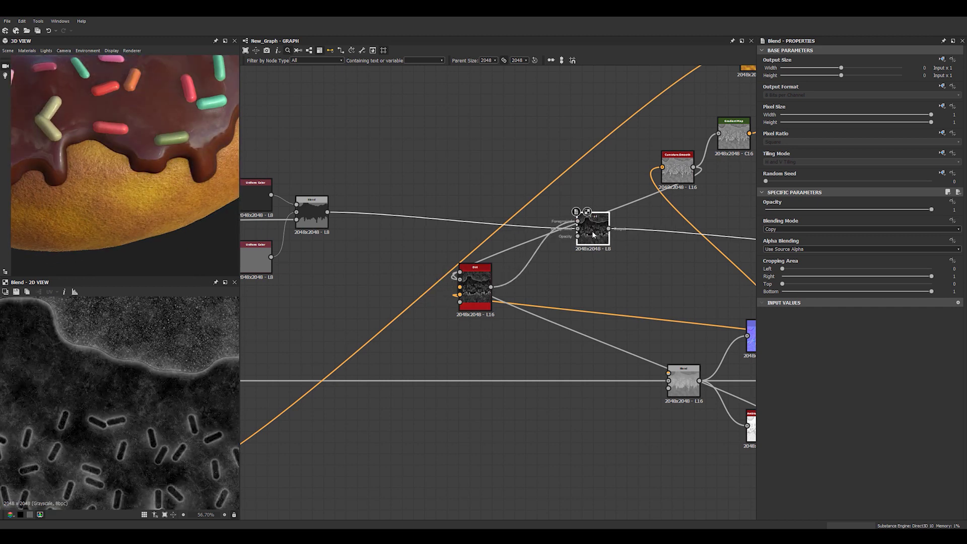
{"action": "scroll", "coordinate": [219, 177], "scroll_direction": "down", "scroll_amount": 5}
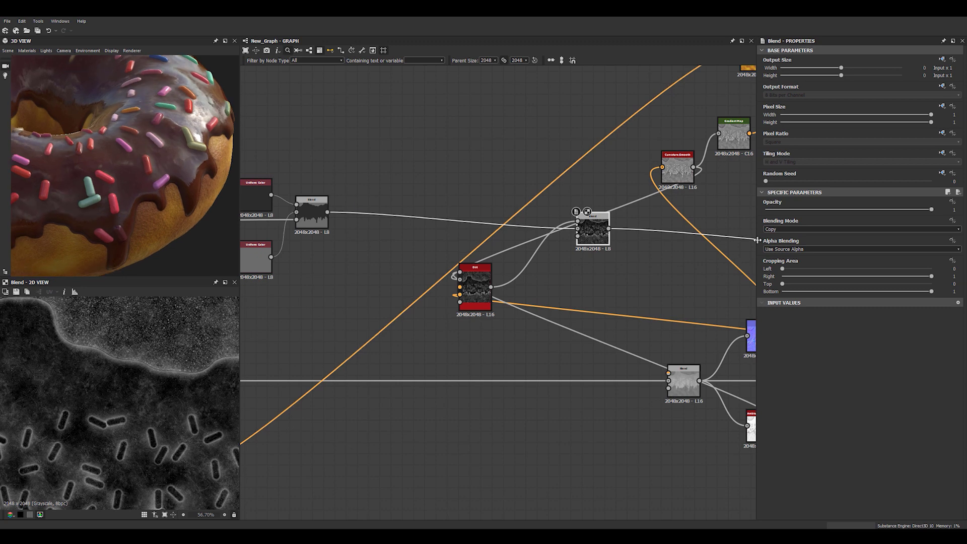
{"action": "left_click", "coordinate": [773, 230]}
{"action": "left_click", "coordinate": [780, 243]}
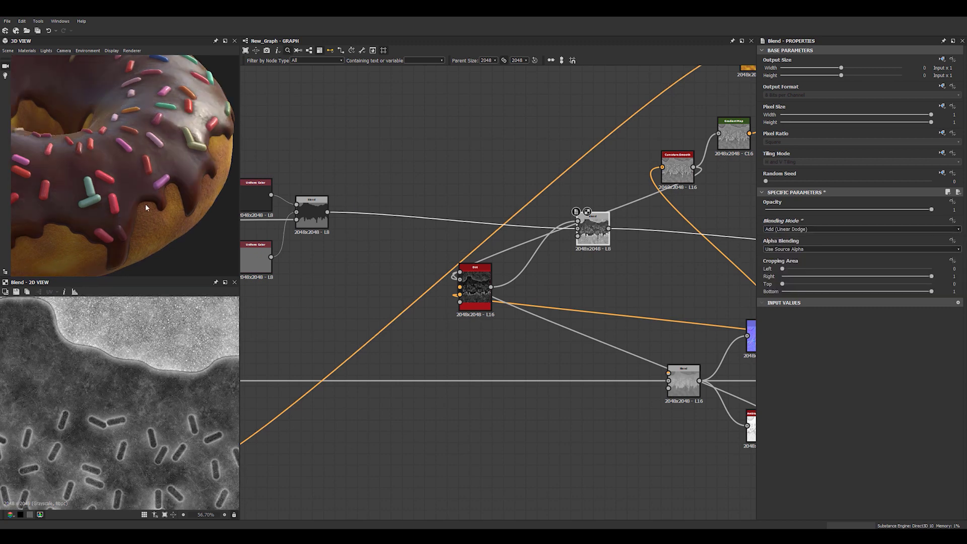
Align the new Blend with the roughness Blend, reduce its opacity to 0.74 and check the reflections on the doughnut
{"action": "scroll", "coordinate": [168, 163], "scroll_direction": "down", "scroll_amount": 2}
{"action": "left_click_drag", "start_coordinate": [169, 164], "coordinate": [125, 173]}
{"action": "scroll", "coordinate": [141, 153], "scroll_direction": "up", "scroll_amount": 4}
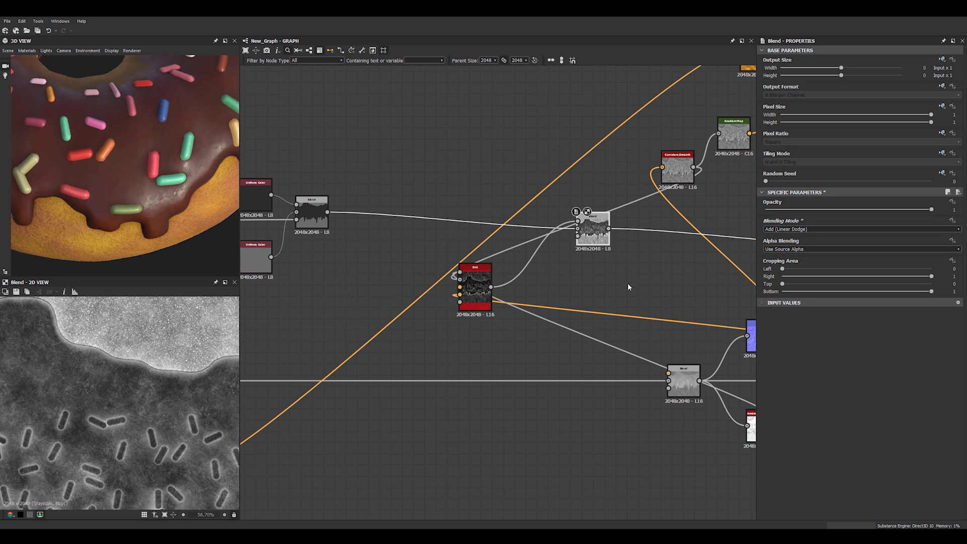
{"action": "left_click_drag", "start_coordinate": [591, 242], "coordinate": [585, 225]}
{"action": "left_click_drag", "start_coordinate": [864, 209], "coordinate": [888, 217]}
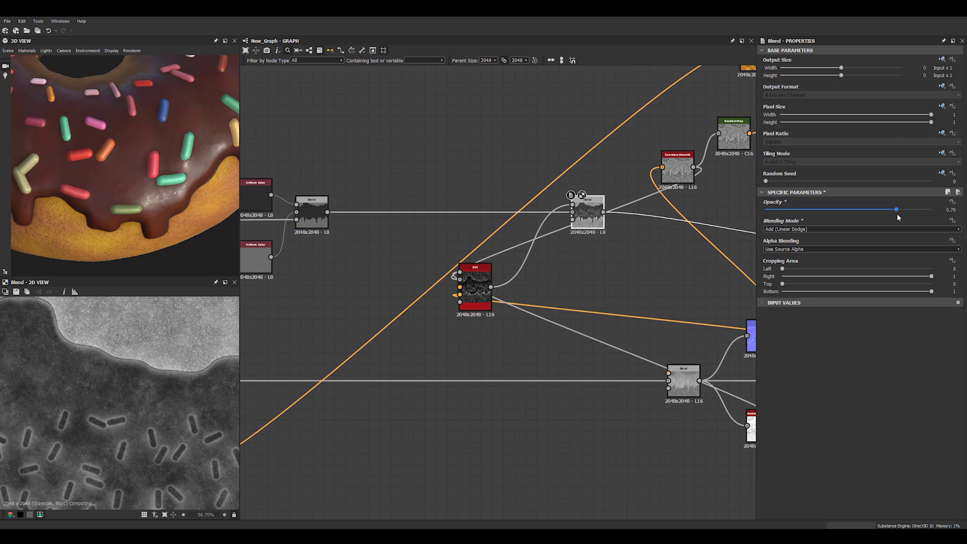
{"action": "scroll", "coordinate": [184, 148], "scroll_direction": "down", "scroll_amount": 3}
{"action": "left_click_drag", "start_coordinate": [101, 130], "coordinate": [219, 150]}
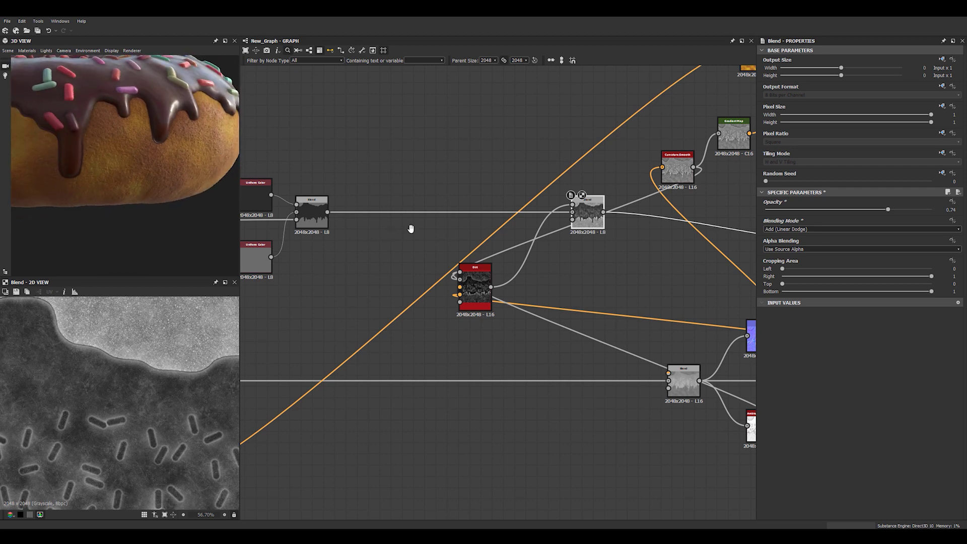
Set the dough roughness Uniform Color to 0.33 and check the result on the whole doughnut
{"action": "middle_click_drag", "start_coordinate": [410, 227], "coordinate": [472, 213]}
{"action": "left_click", "coordinate": [305, 243]}
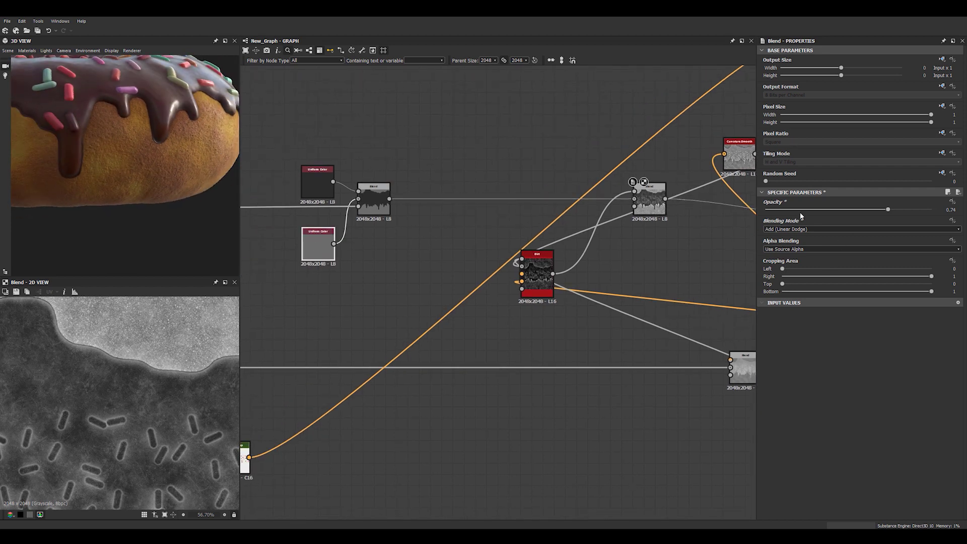
{"action": "left_click", "coordinate": [316, 252]}
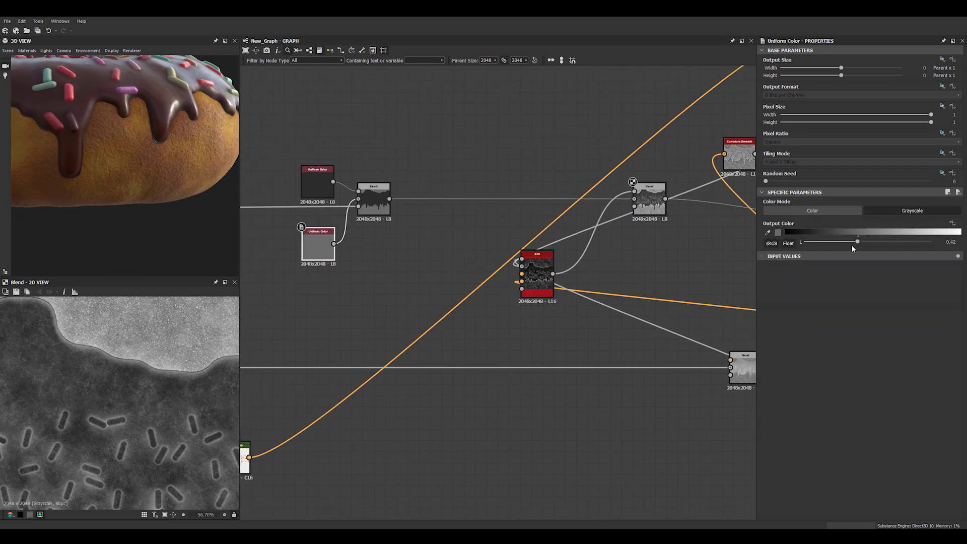
{"action": "mouse_move", "coordinate": [854, 249]}
{"action": "left_mouse_down"}
{"action": "mouse_move", "coordinate": [890, 241]}
{"action": "mouse_move", "coordinate": [827, 245]}
{"action": "mouse_move", "coordinate": [861, 247]}
{"action": "mouse_move", "coordinate": [847, 249]}
{"action": "left_mouse_up"}
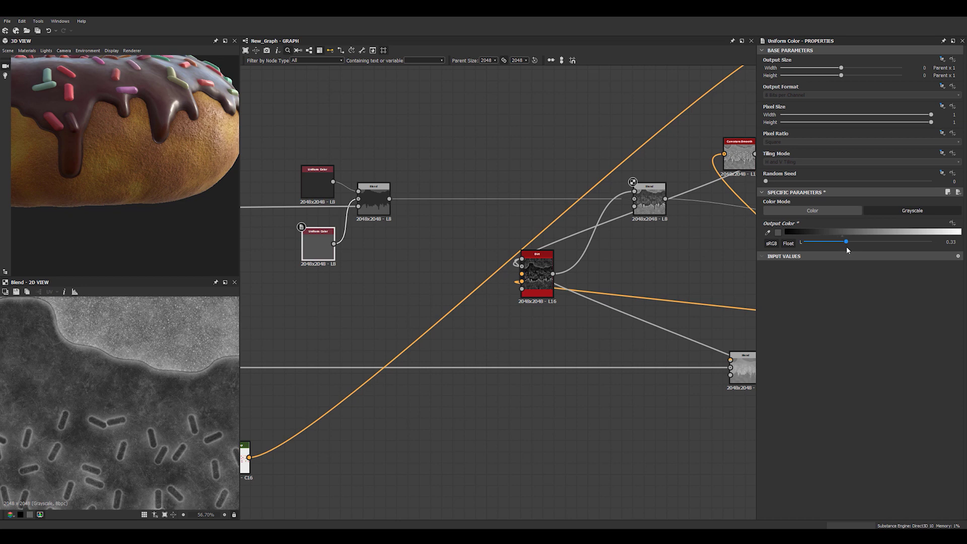
{"action": "left_click_drag", "start_coordinate": [222, 166], "coordinate": [166, 201]}
{"action": "scroll", "coordinate": [398, 171], "scroll_direction": "down", "scroll_amount": 5}
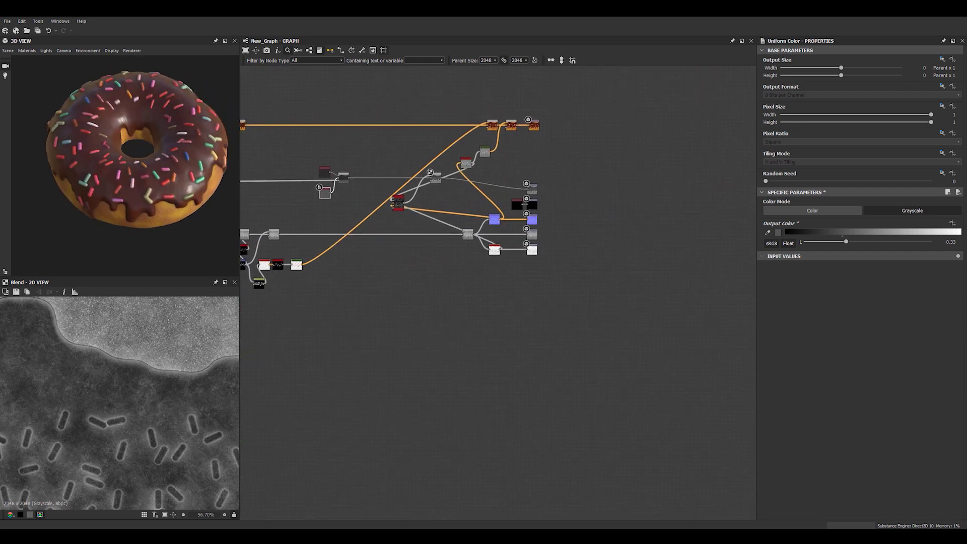
{"action": "left_click_drag", "start_coordinate": [101, 184], "coordinate": [75, 262]}
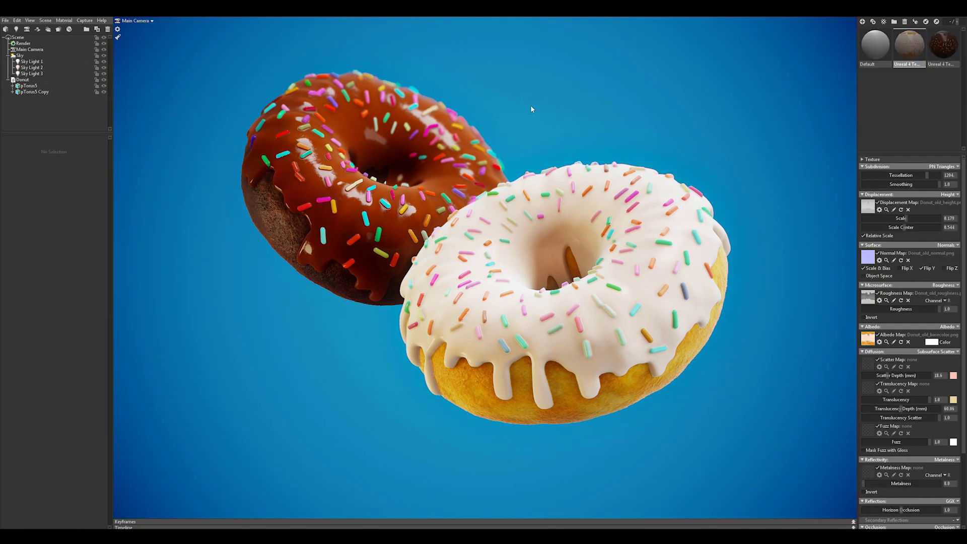
In Marmoset Toolbag, switch Sky Light 2 and global illumination off and back on in turn to compare the doughnut lighting
{"action": "left_click", "coordinate": [104, 69]}
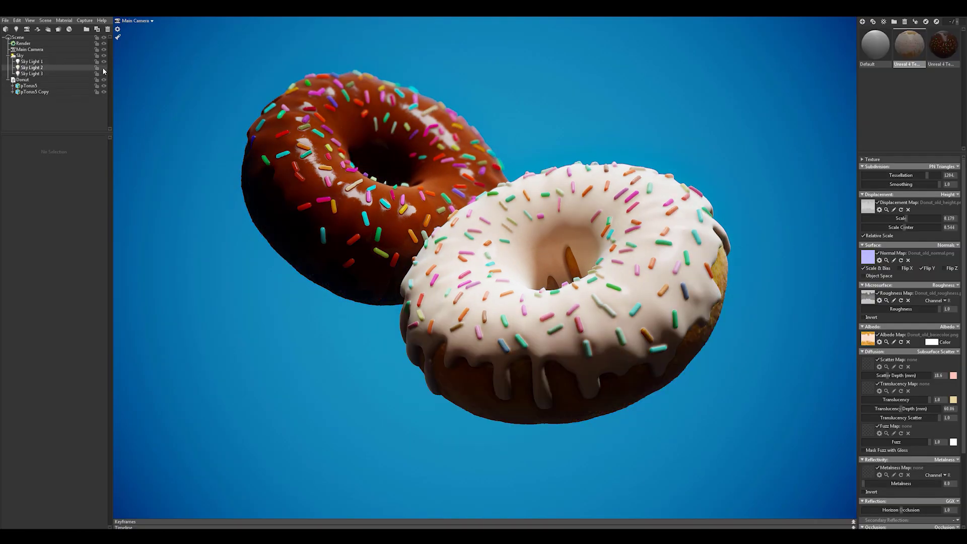
{"action": "left_click", "coordinate": [103, 69]}
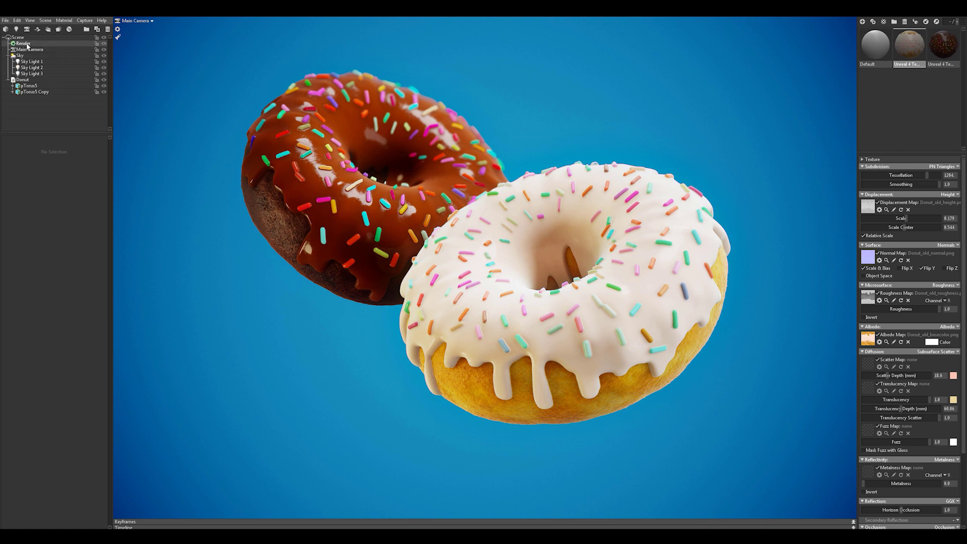
{"action": "left_click", "coordinate": [27, 44]}
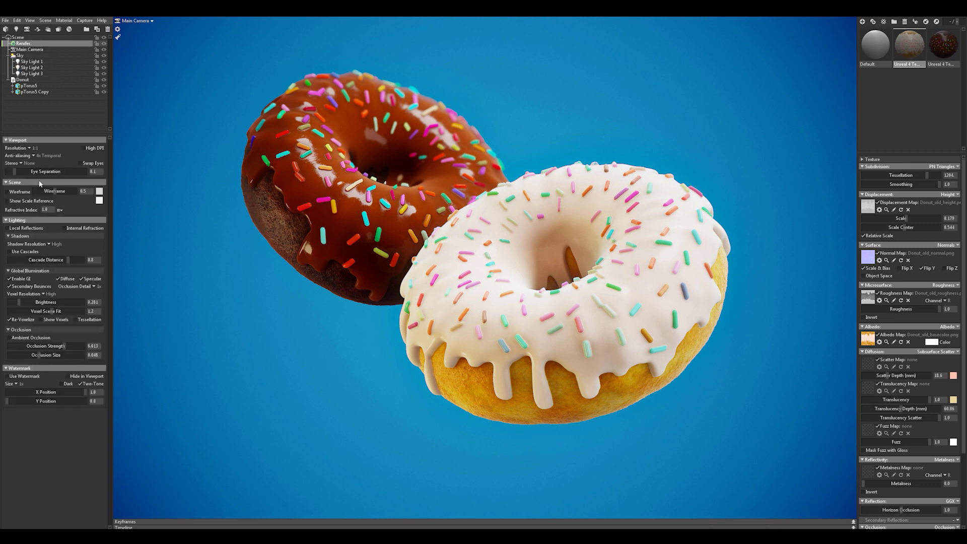
{"action": "left_click", "coordinate": [9, 281]}
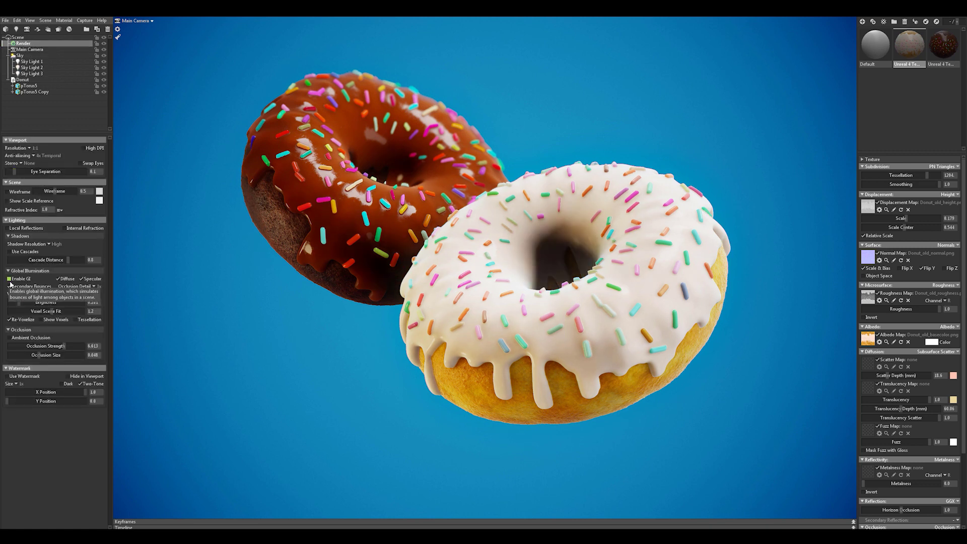
{"action": "left_click", "coordinate": [9, 280]}
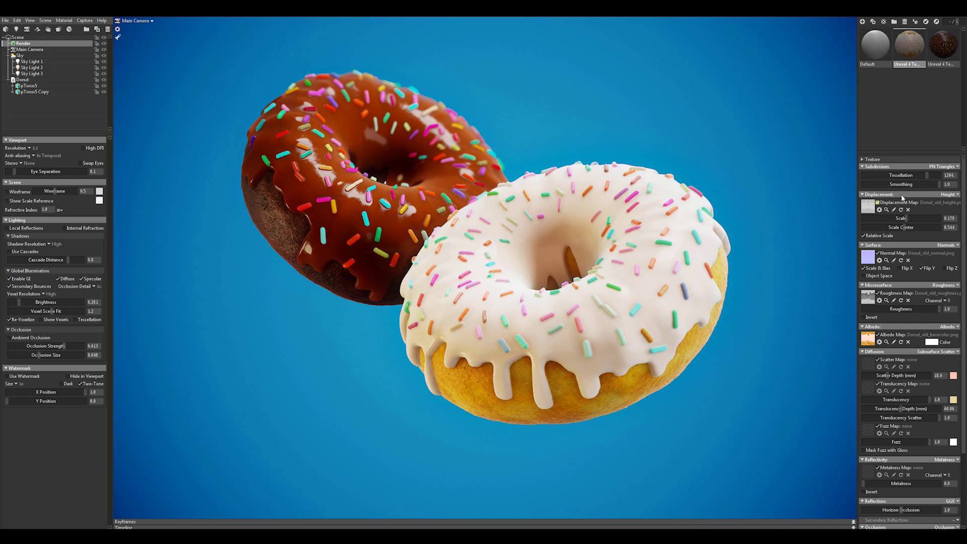
Try weaker and stronger displacement scales on the white-iced doughnut's material, including 0.443, and return the scale to 0.179
{"action": "left_click_drag", "start_coordinate": [905, 222], "coordinate": [921, 222]}
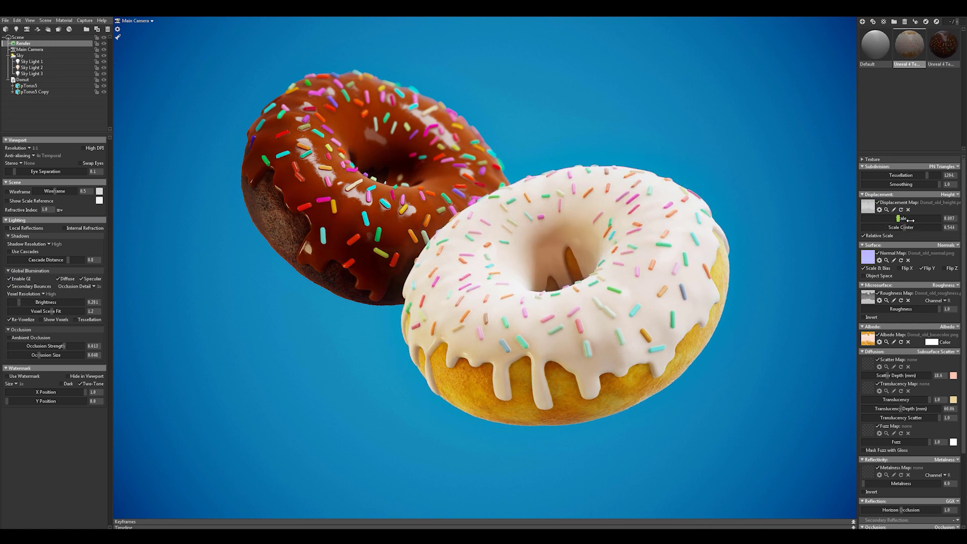
{"action": "left_click", "coordinate": [922, 222]}
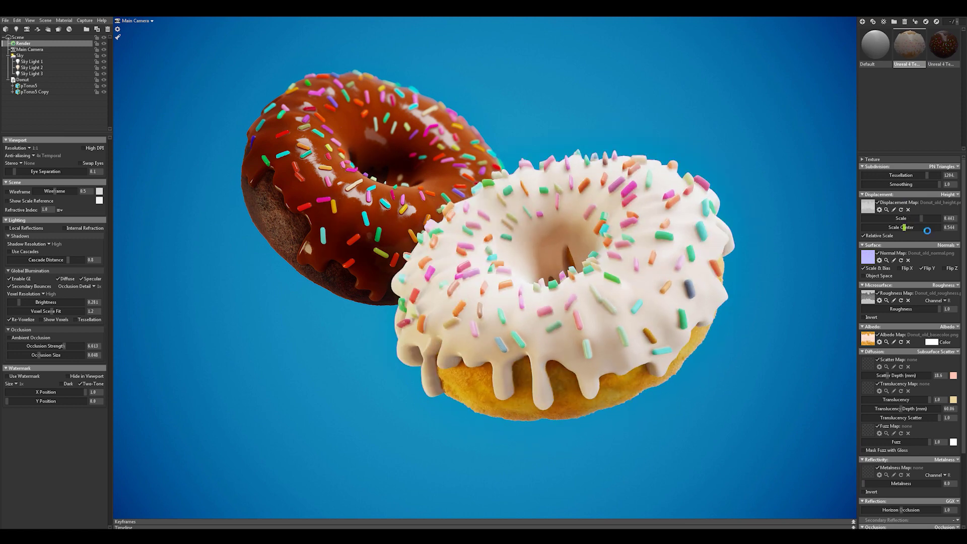
{"action": "left_click", "coordinate": [907, 219]}
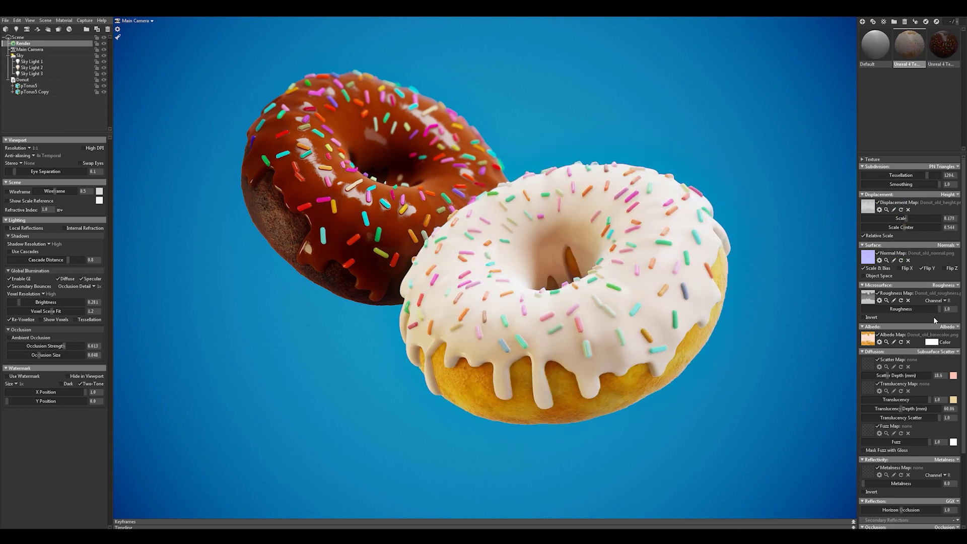
Try different subsurface Scatter Depth values on the white-iced doughnut and restore the original depth
{"action": "left_click_drag", "start_coordinate": [900, 375], "coordinate": [851, 381]}
{"action": "left_click", "coordinate": [891, 376]}
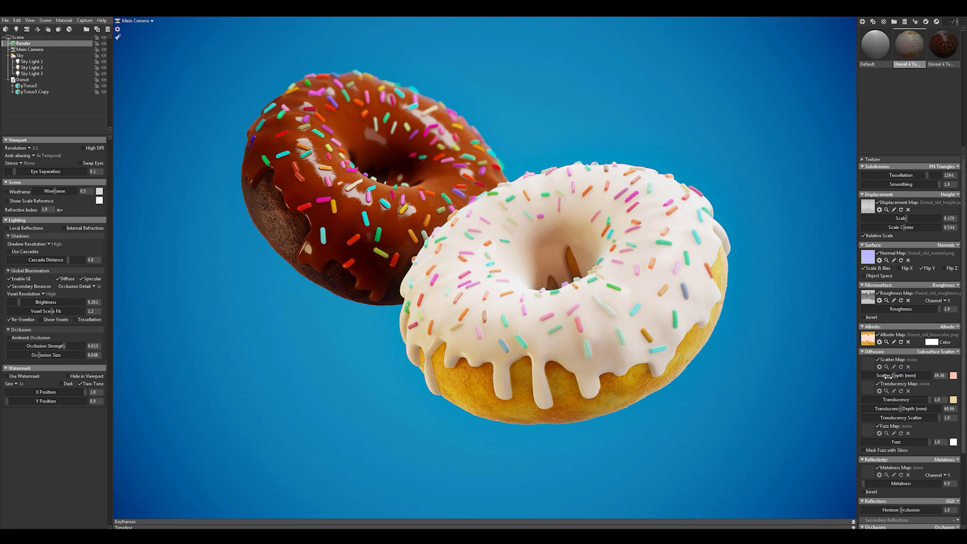
{"action": "left_click_drag", "start_coordinate": [896, 377], "coordinate": [894, 377]}
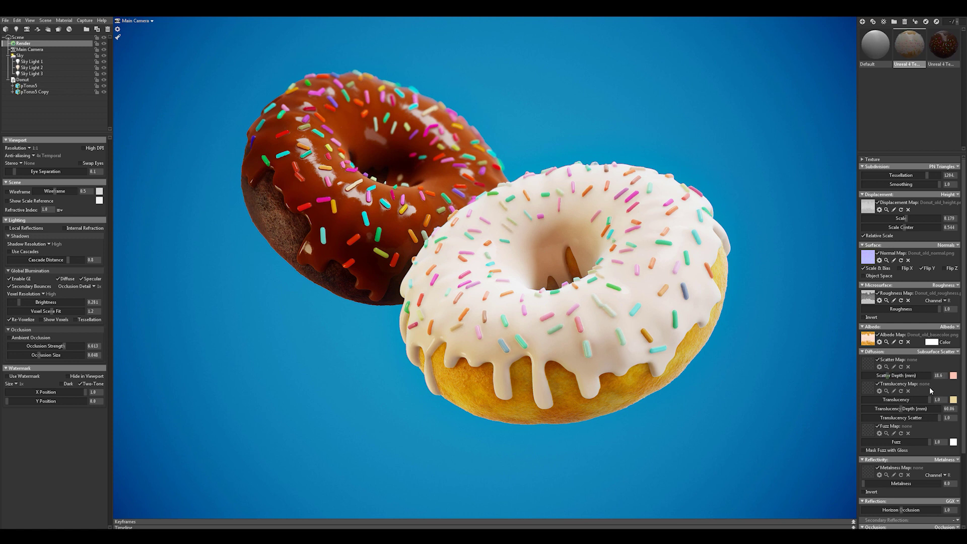
Review the material's reflectivity and occlusion settings, view the doughnuts from a lower angle and open the Main Camera's focus settings
{"action": "scroll", "coordinate": [907, 419], "scroll_direction": "down", "scroll_amount": 1}
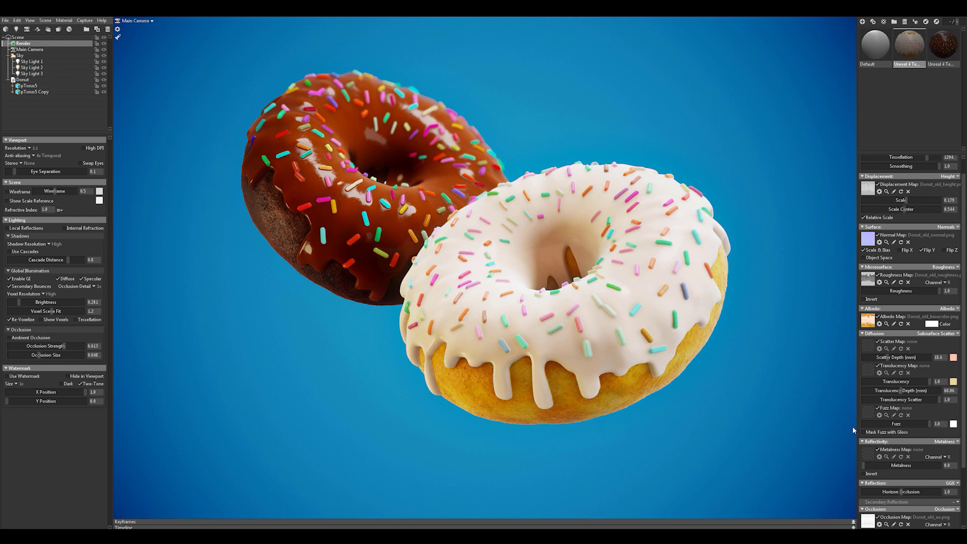
{"action": "scroll", "coordinate": [911, 418], "scroll_direction": "down", "scroll_amount": 3}
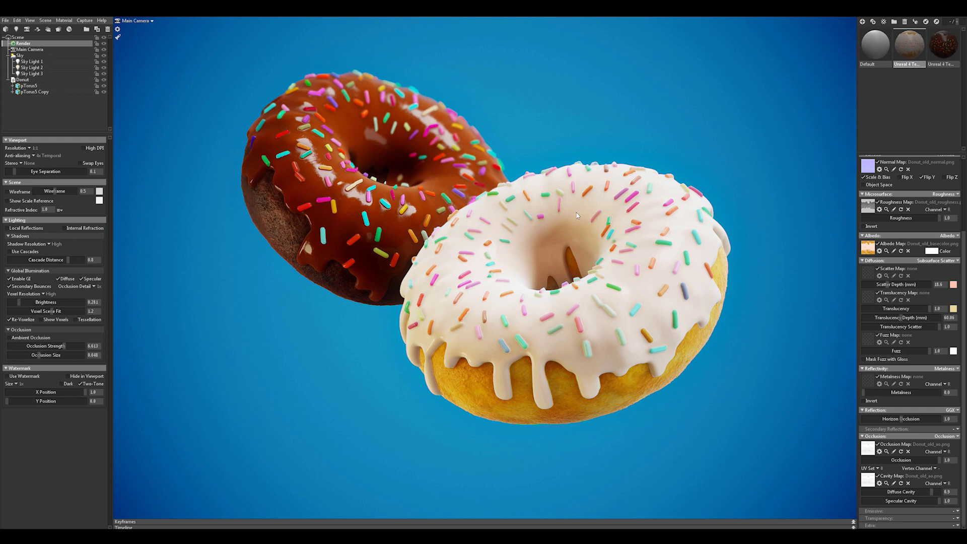
{"action": "left_click_drag", "start_coordinate": [565, 204], "coordinate": [598, 163]}
{"action": "left_click", "coordinate": [36, 50]}
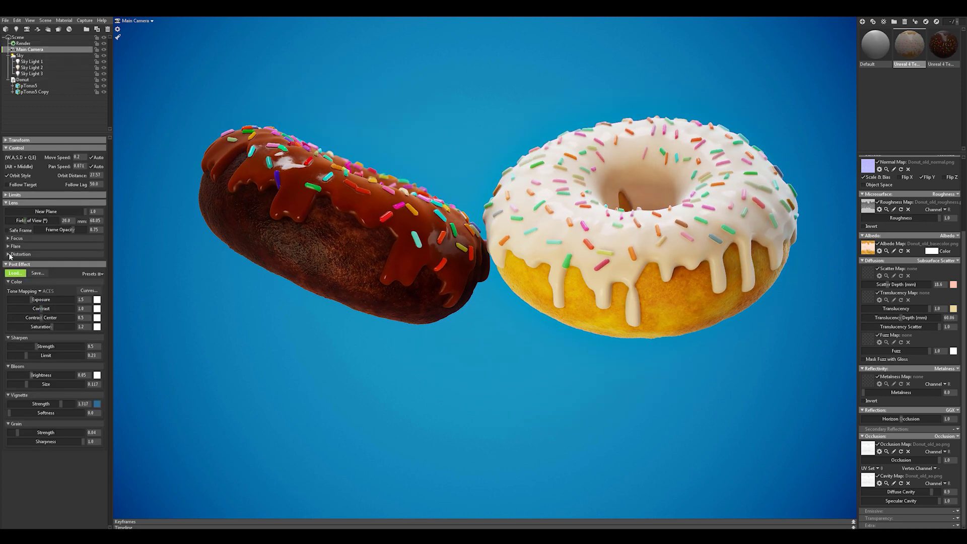
{"action": "left_click", "coordinate": [9, 239]}
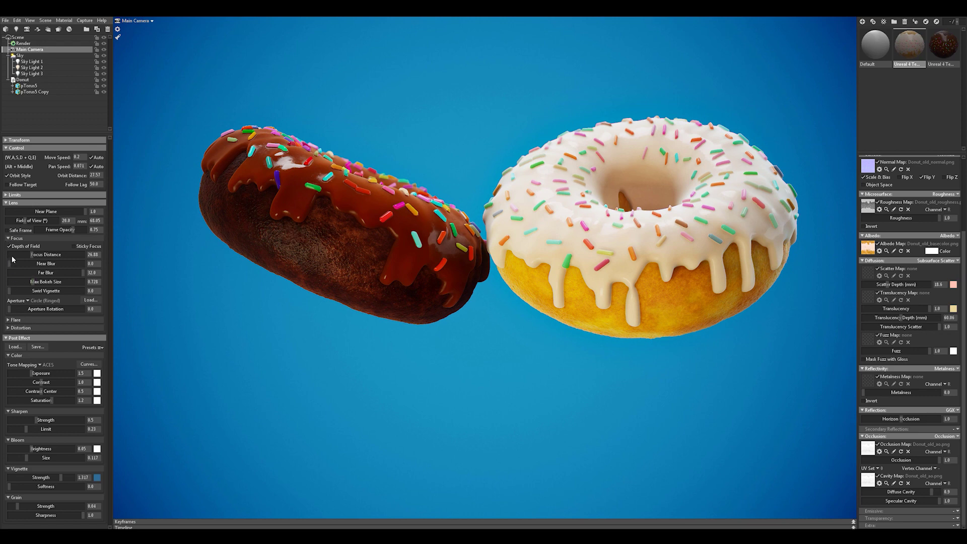